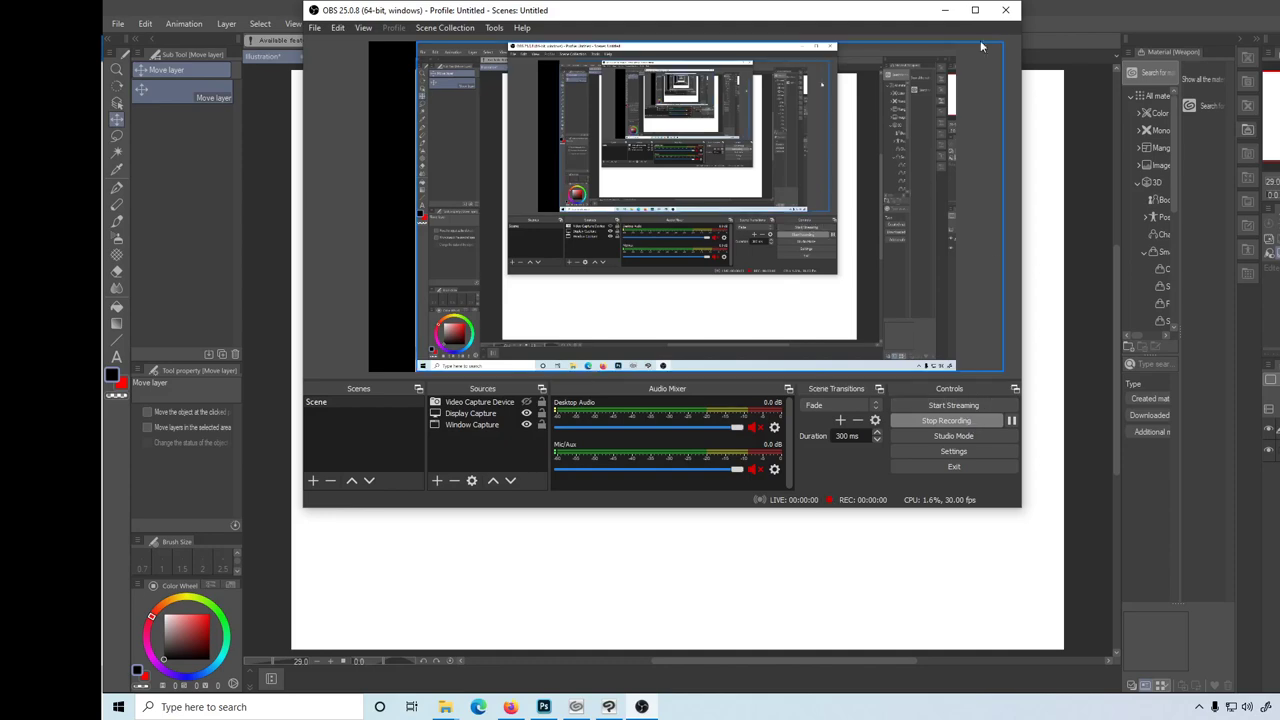
- Minimize OBS to reveal the blank canvas and select the Thick paint Gouache brush
left_click(945, 10)
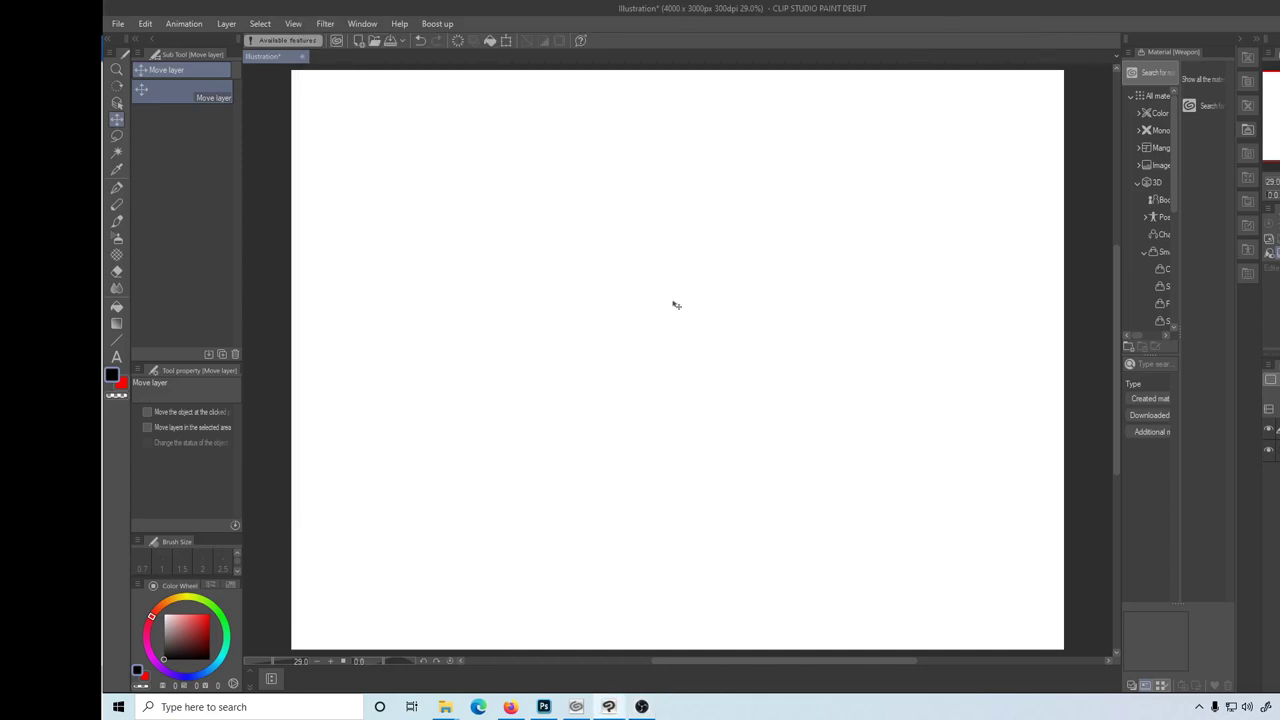
key("b")
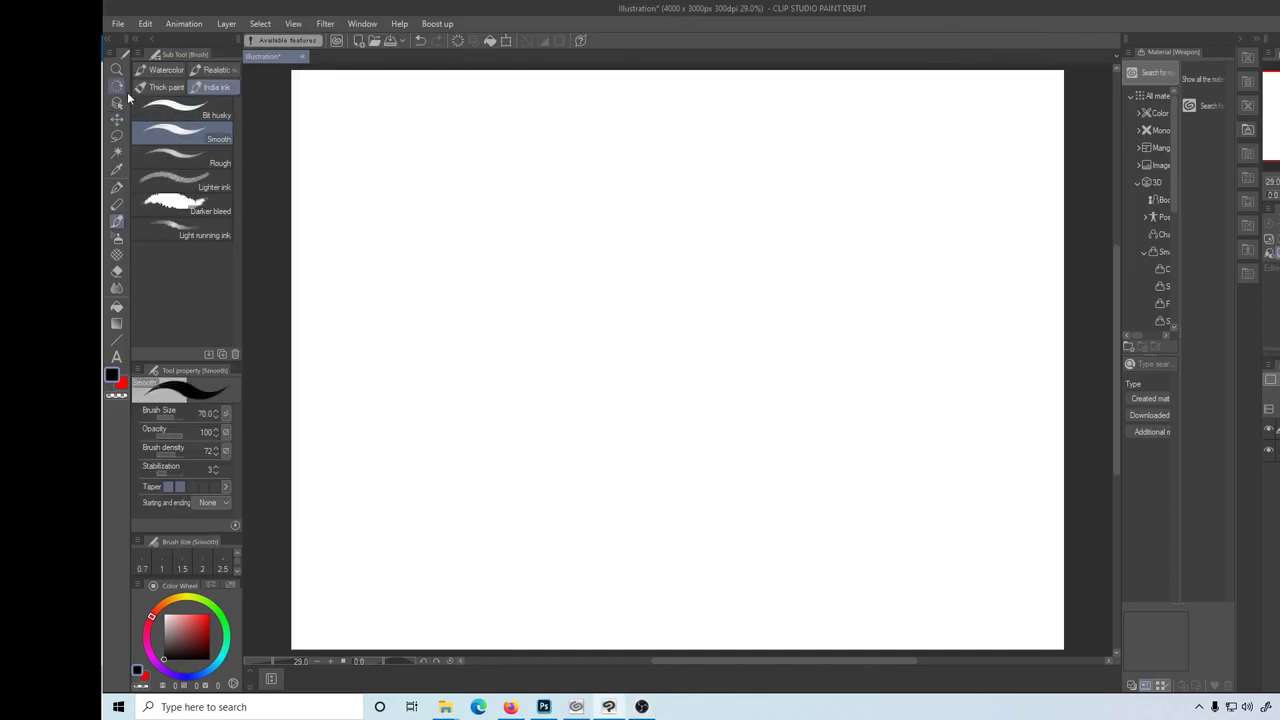
left_click(166, 87)
left_click_drag(645, 265, 712, 235)
key("ctrl+z")
- Shrink the Gouache brush to size 80 and reset the main colour to black
key("bracketleft")
key("bracketleft")
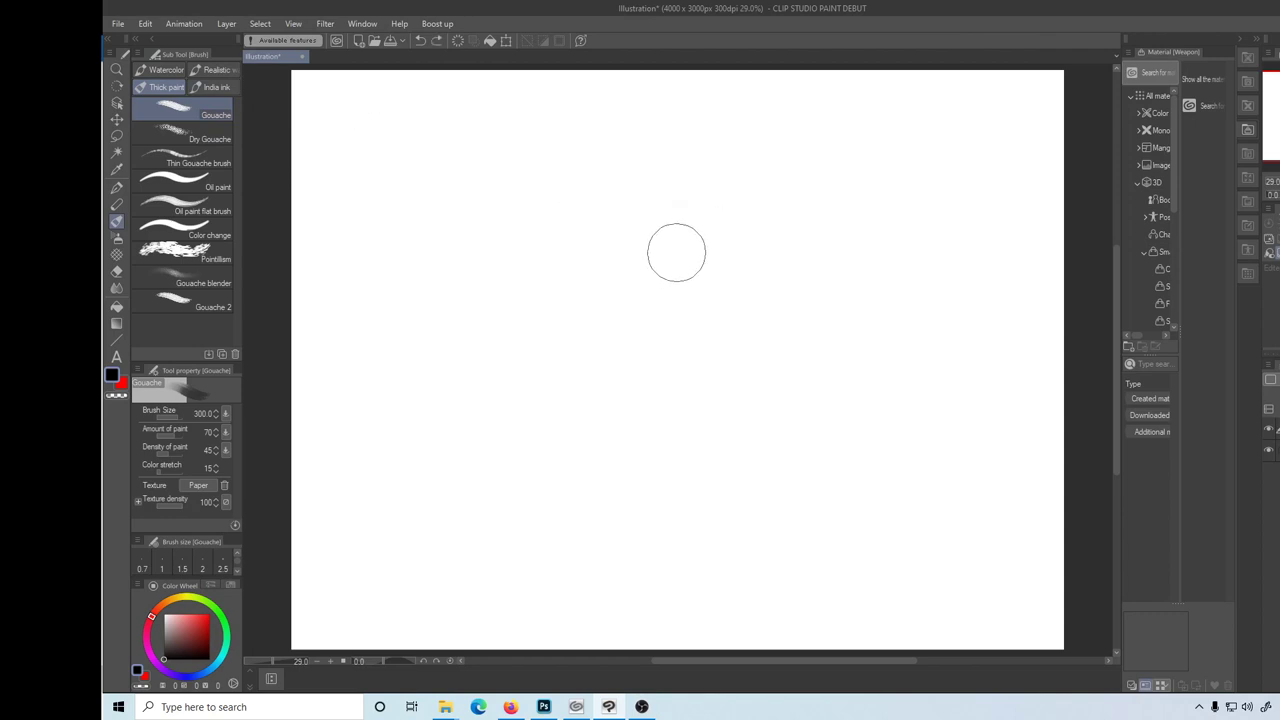
key("bracketleft")
key("bracketleft")
key("bracketleft")
key("x")
key("c")
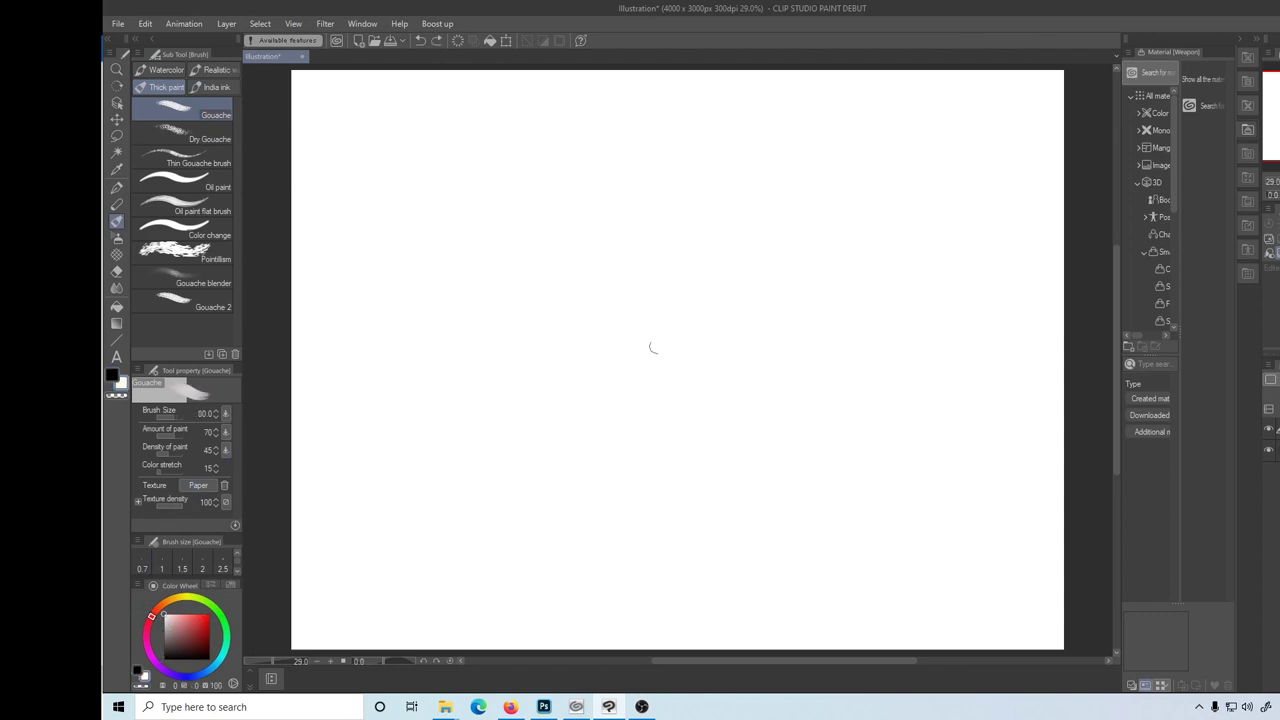
key("x")
mouse_move(658, 251)
left_mouse_down()
mouse_move(652, 314)
mouse_move(672, 186)
mouse_move(625, 325)
left_mouse_up()
- Sketch the head arc and beak lines, undoing stray strokes
key("ctrl+z")
left_click_drag(710, 202, 640, 255)
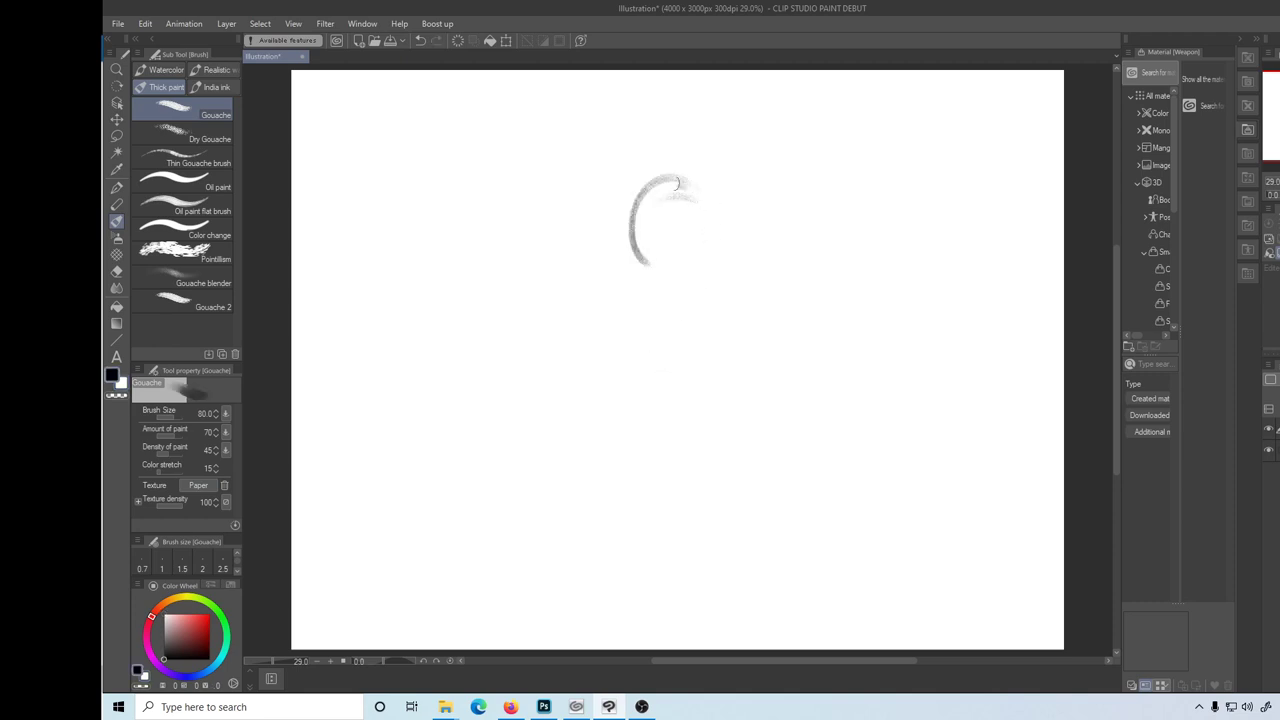
mouse_move(681, 184)
left_mouse_down()
mouse_move(708, 220)
mouse_move(651, 212)
mouse_move(633, 234)
left_mouse_up()
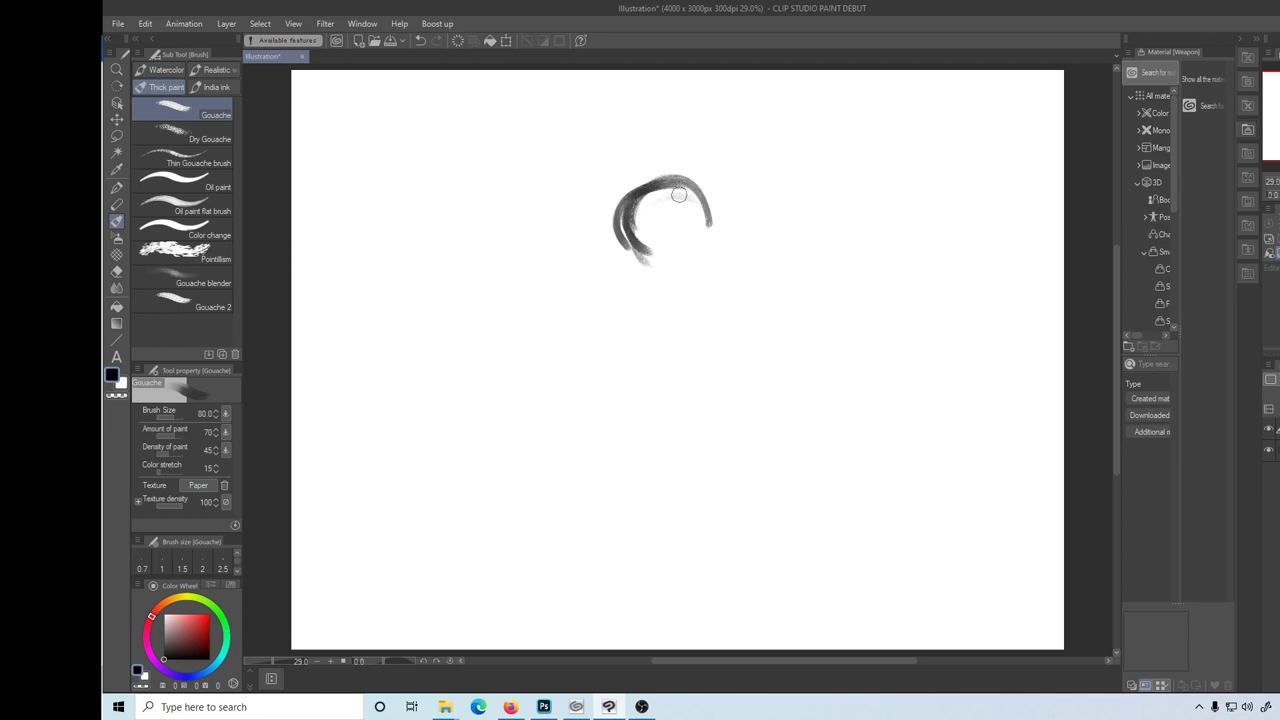
mouse_move(678, 194)
left_mouse_down()
mouse_move(635, 235)
mouse_move(635, 260)
left_mouse_up()
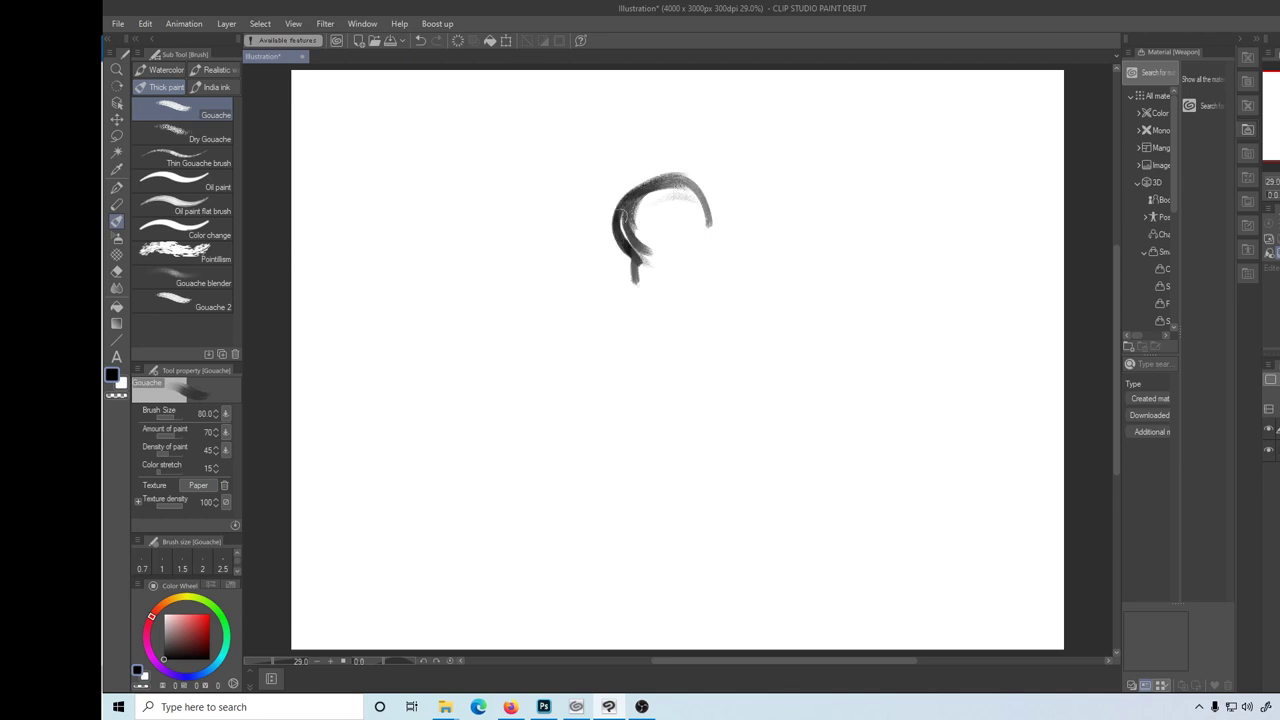
mouse_move(623, 209)
left_mouse_down()
mouse_move(623, 323)
mouse_move(712, 268)
mouse_move(717, 214)
mouse_move(626, 190)
mouse_move(695, 203)
mouse_move(668, 245)
mouse_move(676, 200)
mouse_move(645, 270)
mouse_move(718, 200)
mouse_move(638, 200)
mouse_move(748, 108)
mouse_move(735, 106)
left_mouse_up()
key("ctrl+z")
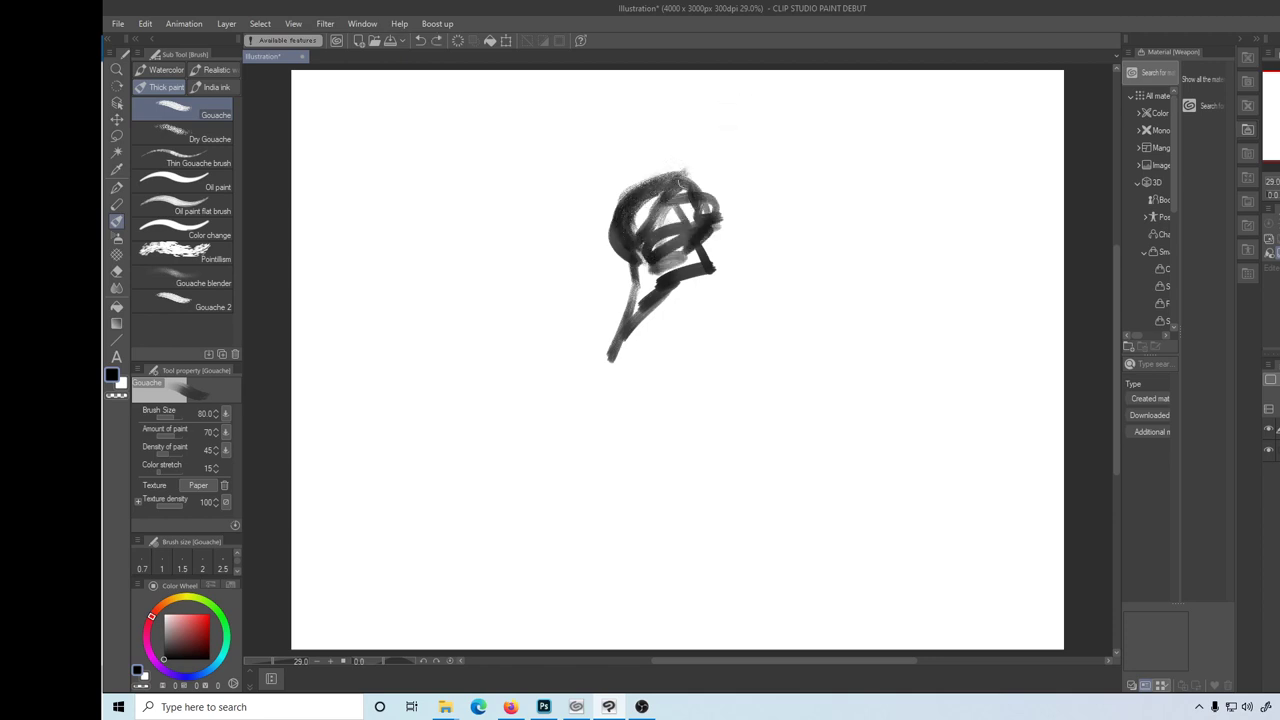
mouse_move(688, 182)
left_mouse_down()
mouse_move(645, 148)
mouse_move(806, 110)
left_mouse_up()
key("ctrl+z")
key("ctrl+z")
mouse_move(675, 215)
left_mouse_down()
mouse_move(595, 238)
mouse_move(605, 266)
mouse_move(645, 268)
mouse_move(690, 242)
mouse_move(645, 302)
mouse_move(721, 238)
mouse_move(790, 260)
mouse_move(692, 262)
left_mouse_up()
key("ctrl+z")
key("ctrl+z")
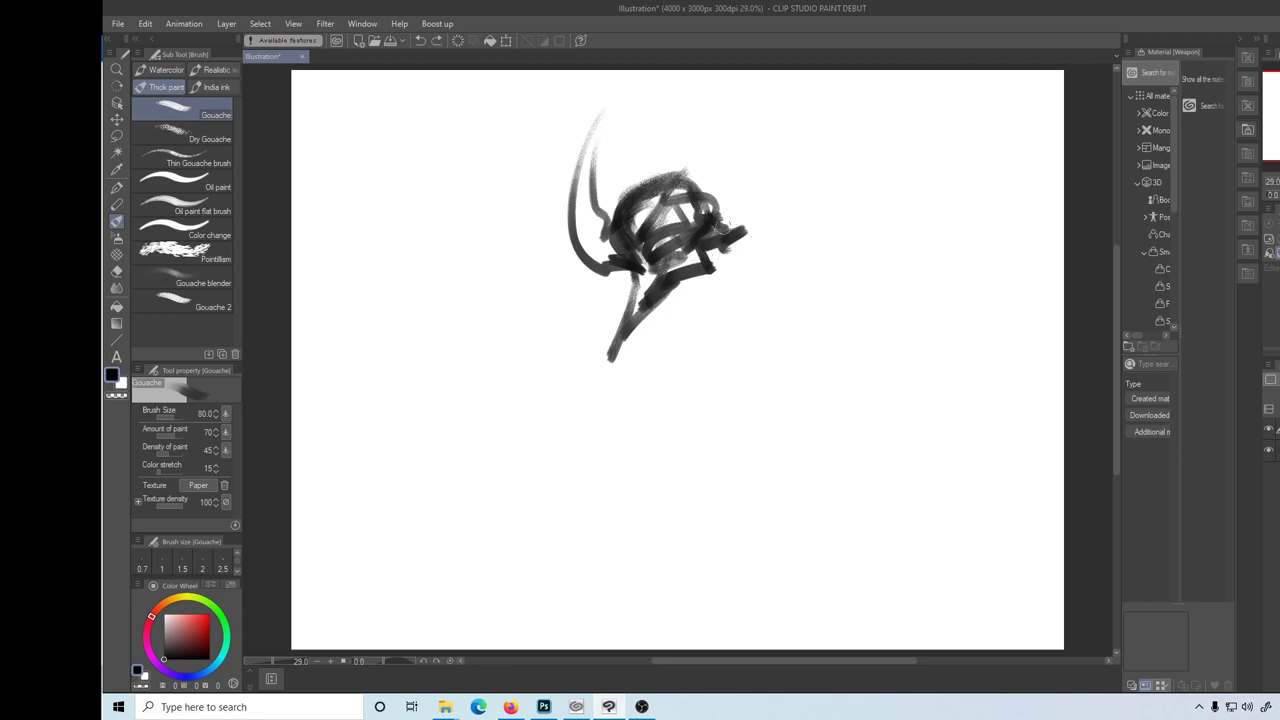
left_click_drag(716, 210, 758, 234)
- Sketch the long body lines below the head and a right diagonal
left_click_drag(680, 284, 708, 340)
mouse_move(752, 238)
left_mouse_down()
mouse_move(655, 405)
mouse_move(686, 328)
mouse_move(808, 240)
left_mouse_up()
left_click_drag(700, 290, 690, 378)
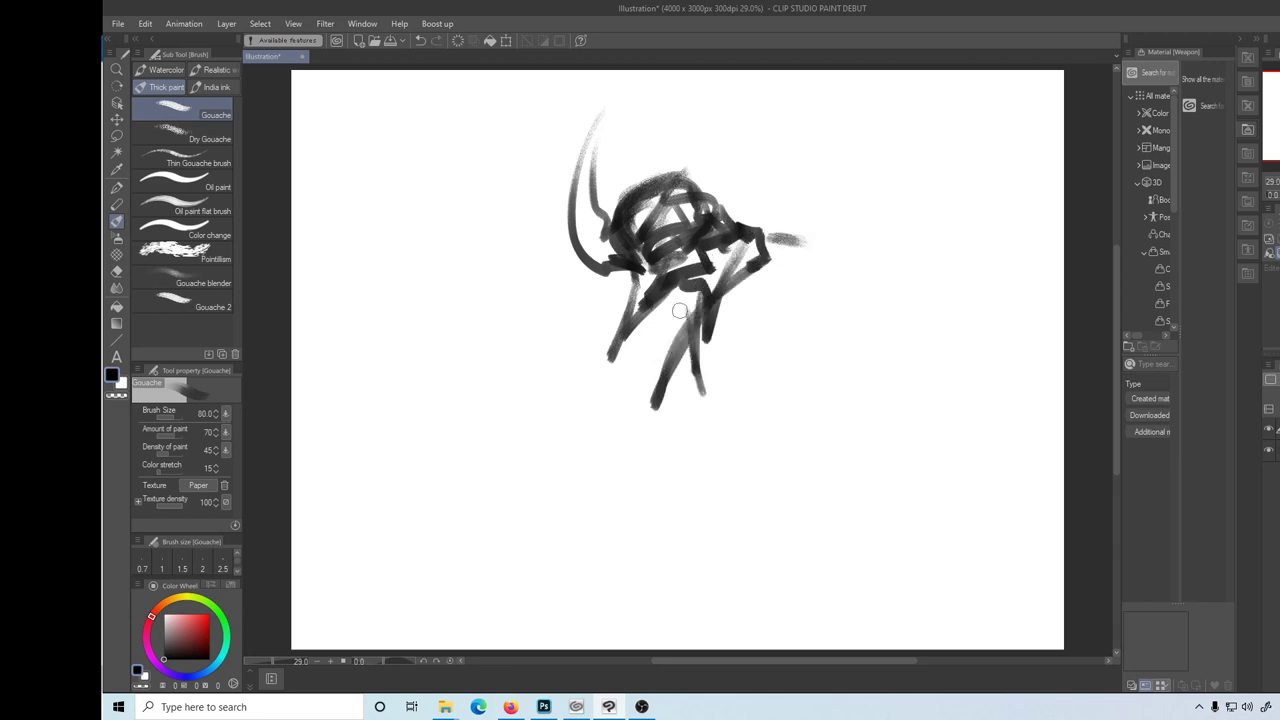
left_click_drag(674, 304, 690, 408)
left_click_drag(700, 365, 825, 300)
mouse_move(795, 205)
left_mouse_down()
mouse_move(768, 222)
mouse_move(816, 320)
left_mouse_up()
- Sketch the raised wing-arm to the right of the figure
mouse_move(766, 220)
left_mouse_down()
mouse_move(876, 172)
mouse_move(820, 282)
left_mouse_up()
left_click_drag(856, 262, 806, 308)
left_click_drag(834, 190, 822, 280)
mouse_move(832, 192)
left_mouse_down()
mouse_move(904, 145)
mouse_move(892, 216)
mouse_move(850, 250)
left_mouse_up()
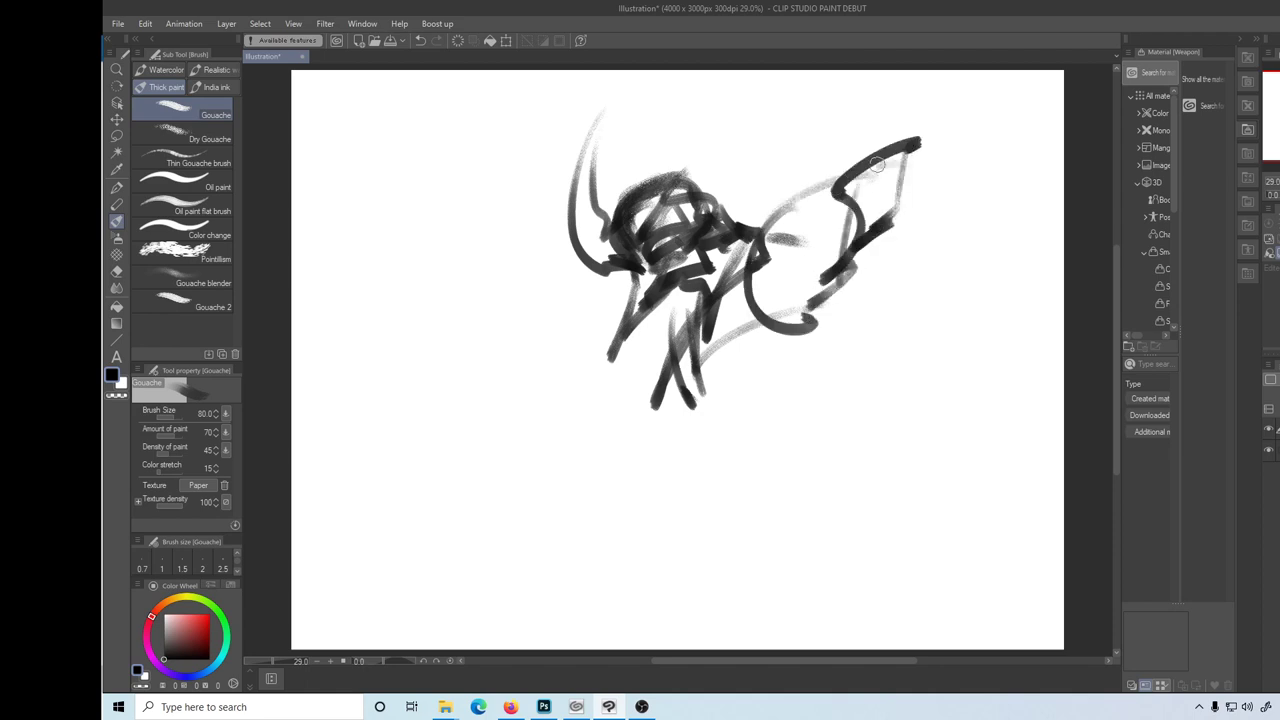
left_click_drag(872, 172, 962, 142)
- Sketch the lower right body, leg and the curve along the lower body
mouse_move(866, 284)
left_mouse_down()
mouse_move(874, 350)
mouse_move(842, 420)
left_mouse_up()
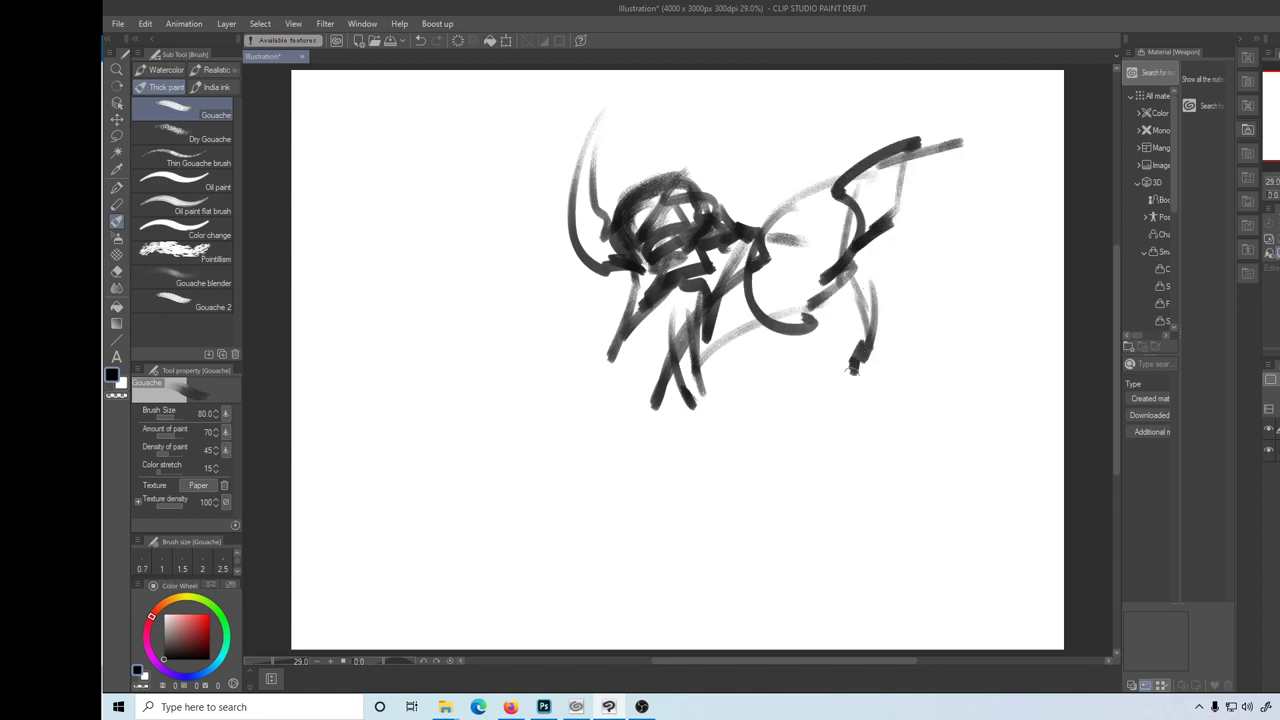
left_click_drag(815, 322, 830, 392)
left_click_drag(680, 396, 710, 440)
mouse_move(680, 372)
left_mouse_down()
mouse_move(795, 416)
mouse_move(836, 366)
mouse_move(832, 436)
left_mouse_up()
left_click_drag(794, 432, 813, 457)
- Draw the fist with finger strokes, extend the upper arm and define the elbow
mouse_move(706, 388)
left_mouse_down()
mouse_move(745, 448)
mouse_move(684, 478)
mouse_move(770, 498)
left_mouse_up()
left_click_drag(690, 478, 776, 522)
left_click_drag(802, 434, 782, 508)
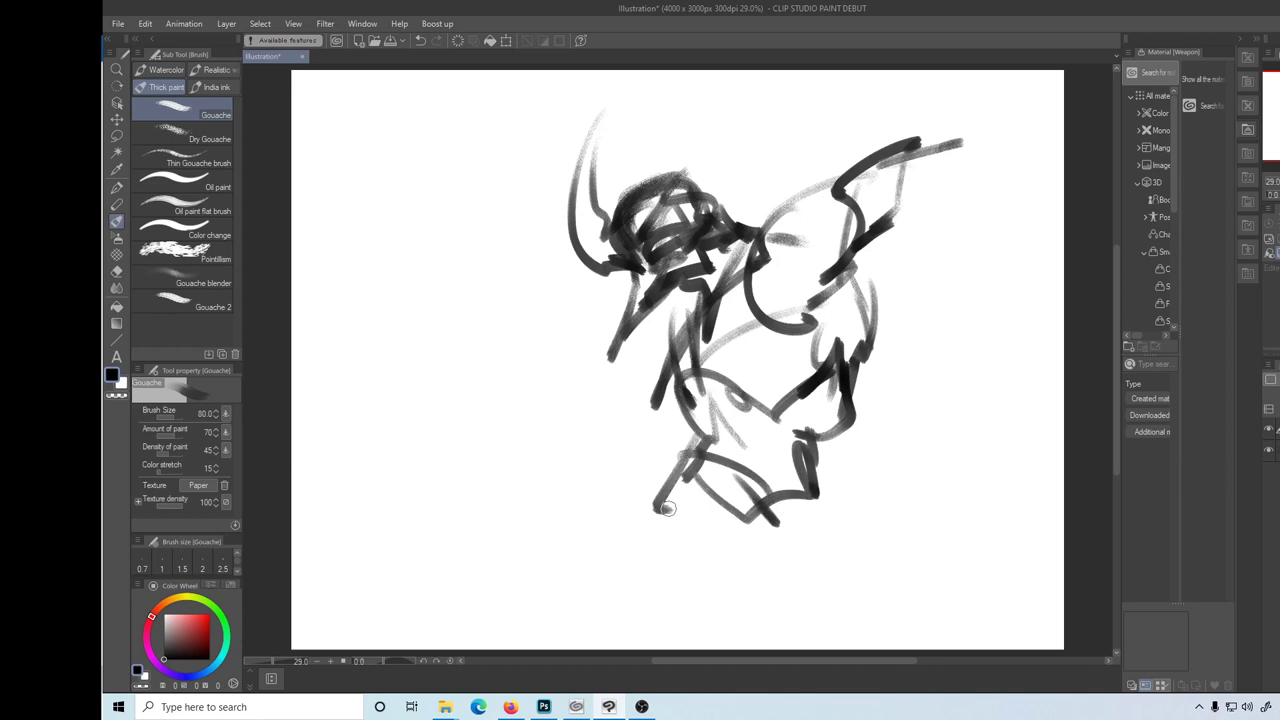
left_click_drag(696, 436, 690, 540)
left_click_drag(700, 522, 728, 546)
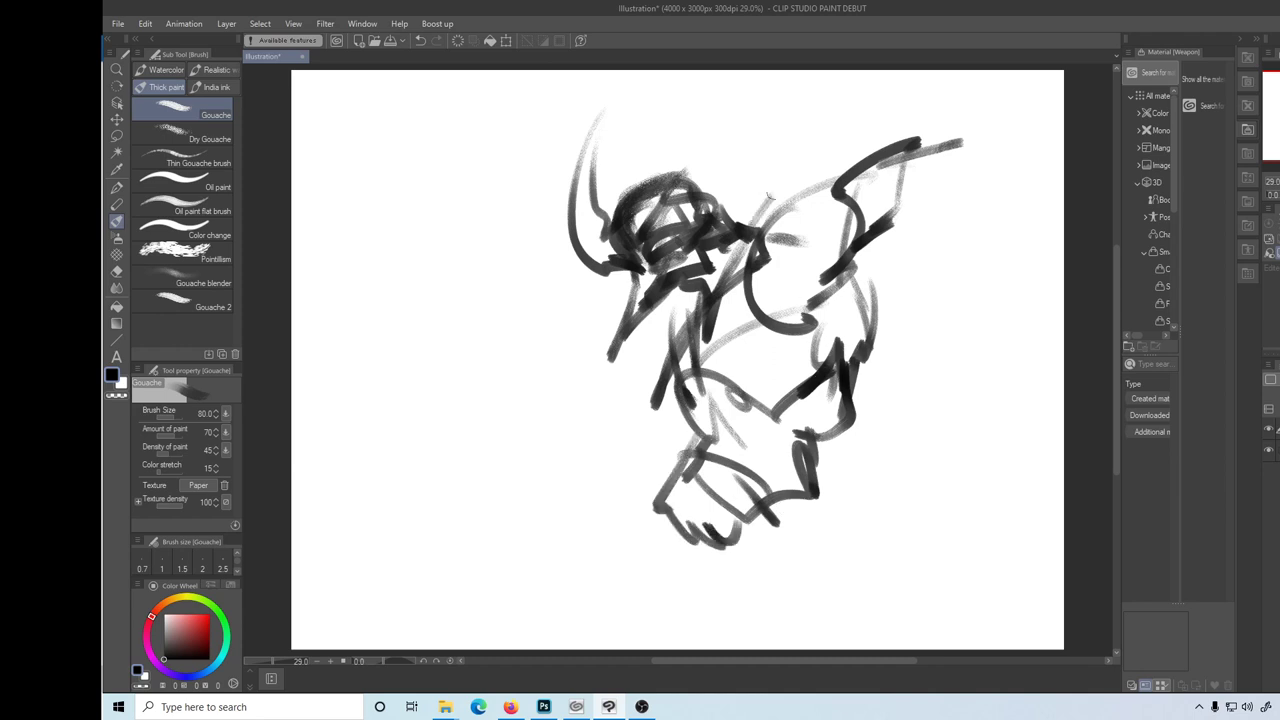
left_click_drag(851, 161, 905, 145)
mouse_move(786, 320)
left_mouse_down()
mouse_move(812, 332)
mouse_move(763, 393)
left_mouse_up()
- Enlarge the brush and fill the shoulder with dark gouache
key("bracketright")
mouse_move(800, 215)
left_mouse_down()
mouse_move(772, 310)
mouse_move(830, 280)
left_mouse_up()
left_click_drag(850, 230, 800, 330)
mouse_move(815, 250)
left_mouse_down()
mouse_move(812, 188)
mouse_move(875, 245)
mouse_move(920, 170)
mouse_move(880, 240)
left_mouse_up()
- Darken the head area and its left outline in black
left_click_drag(652, 284, 636, 330)
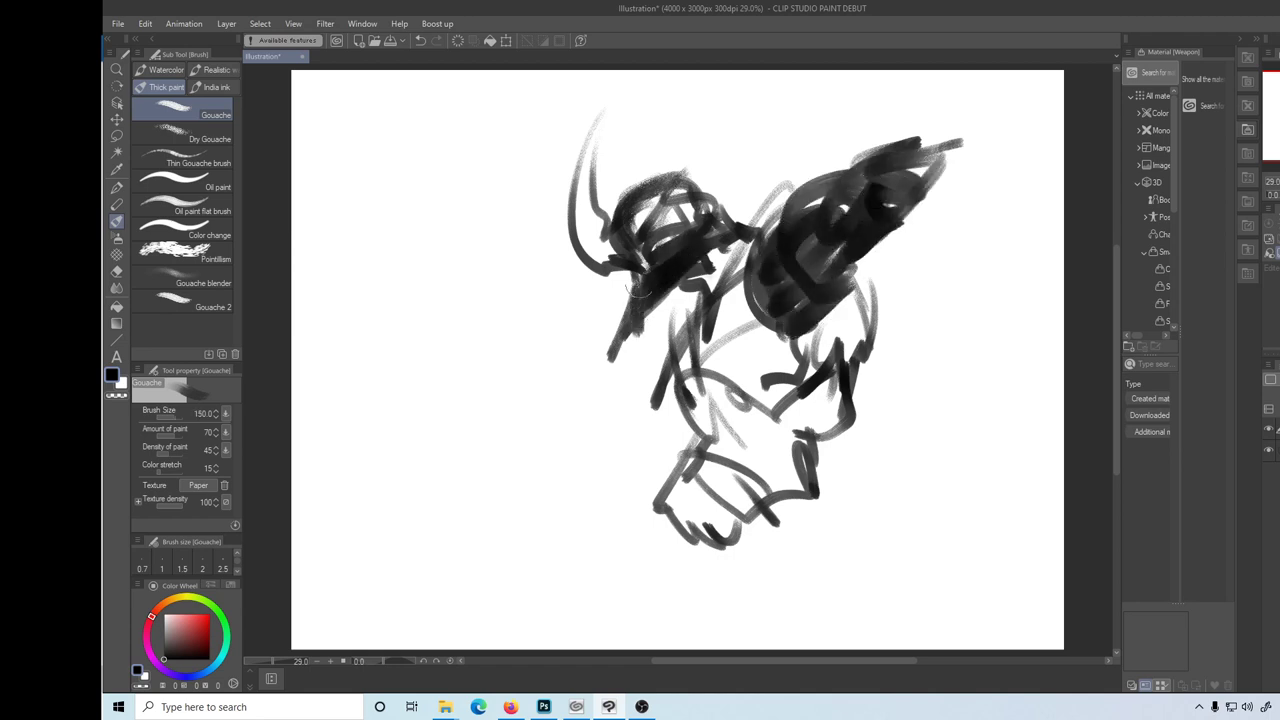
mouse_move(690, 210)
left_mouse_down()
mouse_move(640, 235)
mouse_move(700, 190)
left_mouse_up()
left_click_drag(720, 255, 730, 320)
key("x")
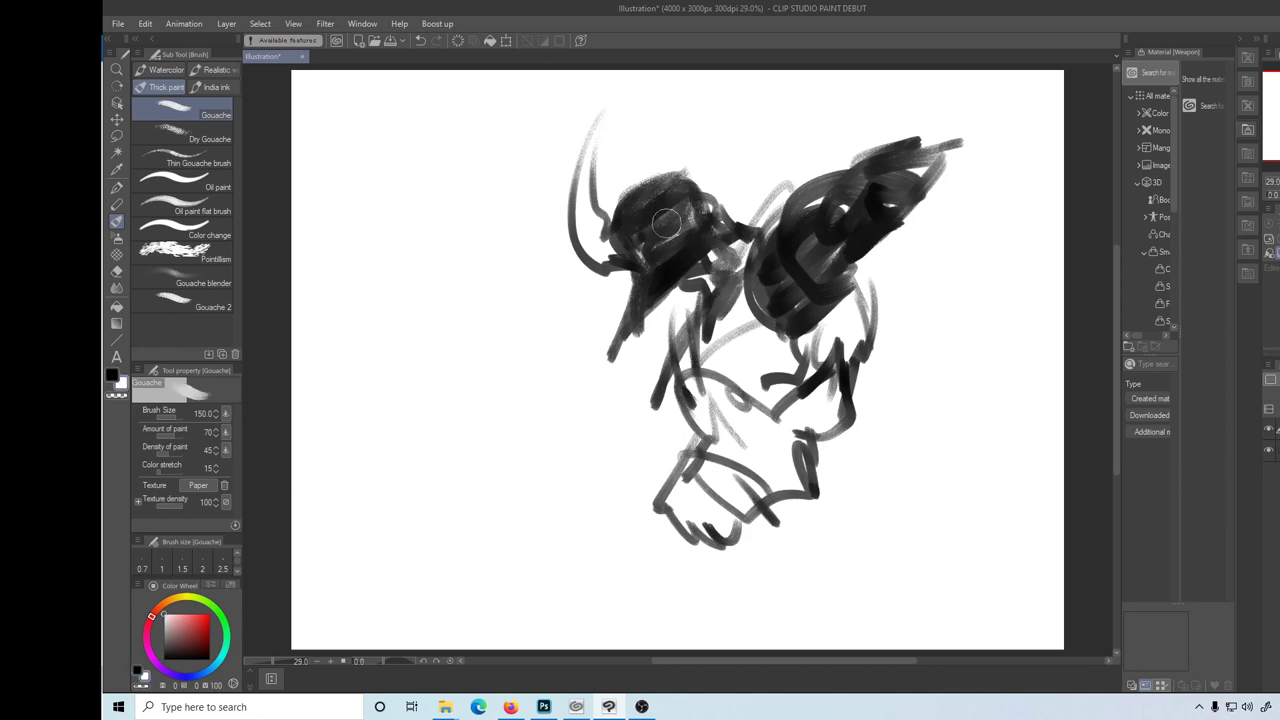
key("x")
left_click_drag(592, 140, 578, 228)
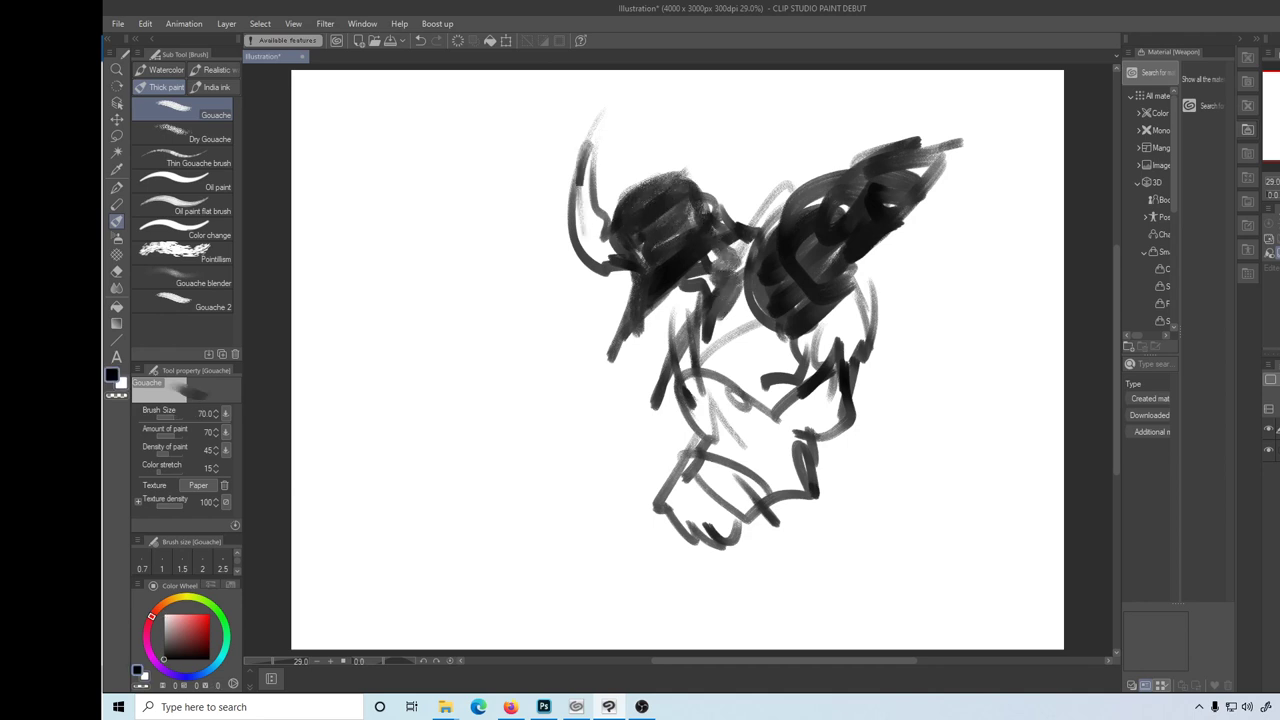
mouse_move(598, 118)
left_mouse_down()
mouse_move(580, 262)
mouse_move(606, 266)
mouse_move(619, 222)
mouse_move(668, 184)
mouse_move(645, 243)
mouse_move(650, 270)
left_mouse_up()
- Paint light highlights across the head and its left crest
key("x")
left_click_drag(630, 196, 634, 248)
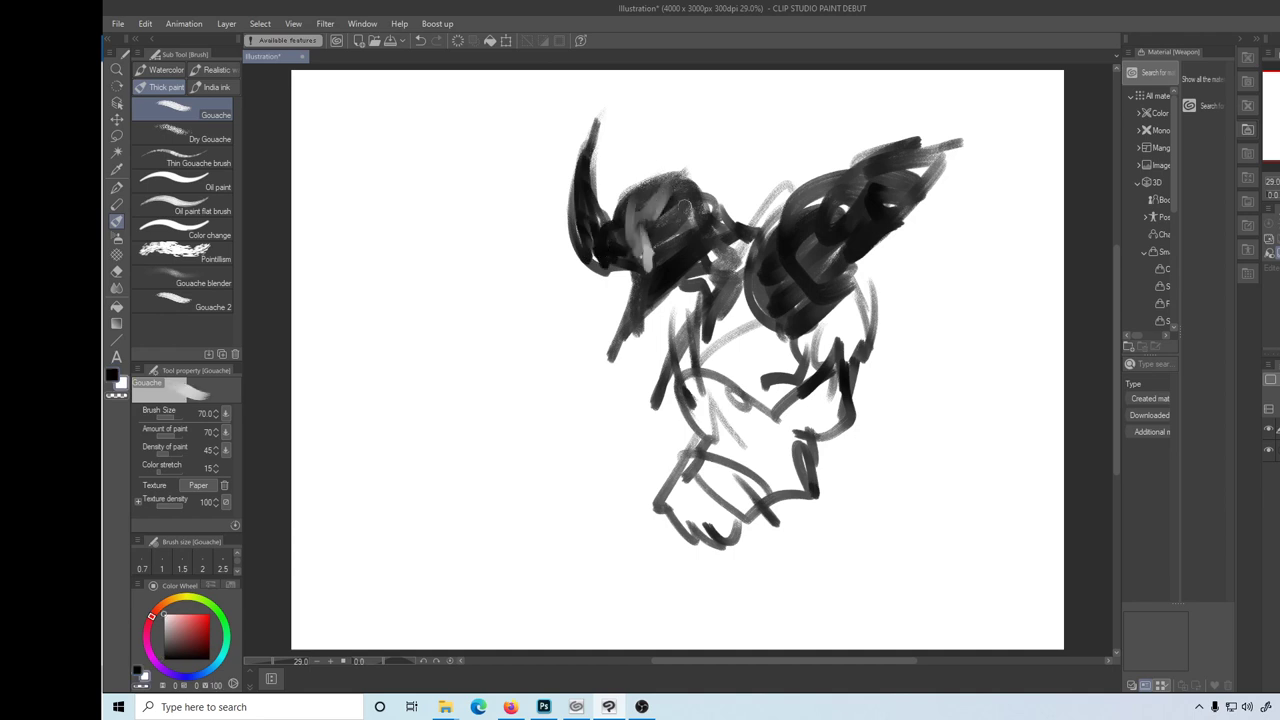
mouse_move(685, 207)
left_mouse_down()
mouse_move(642, 286)
mouse_move(690, 228)
left_mouse_up()
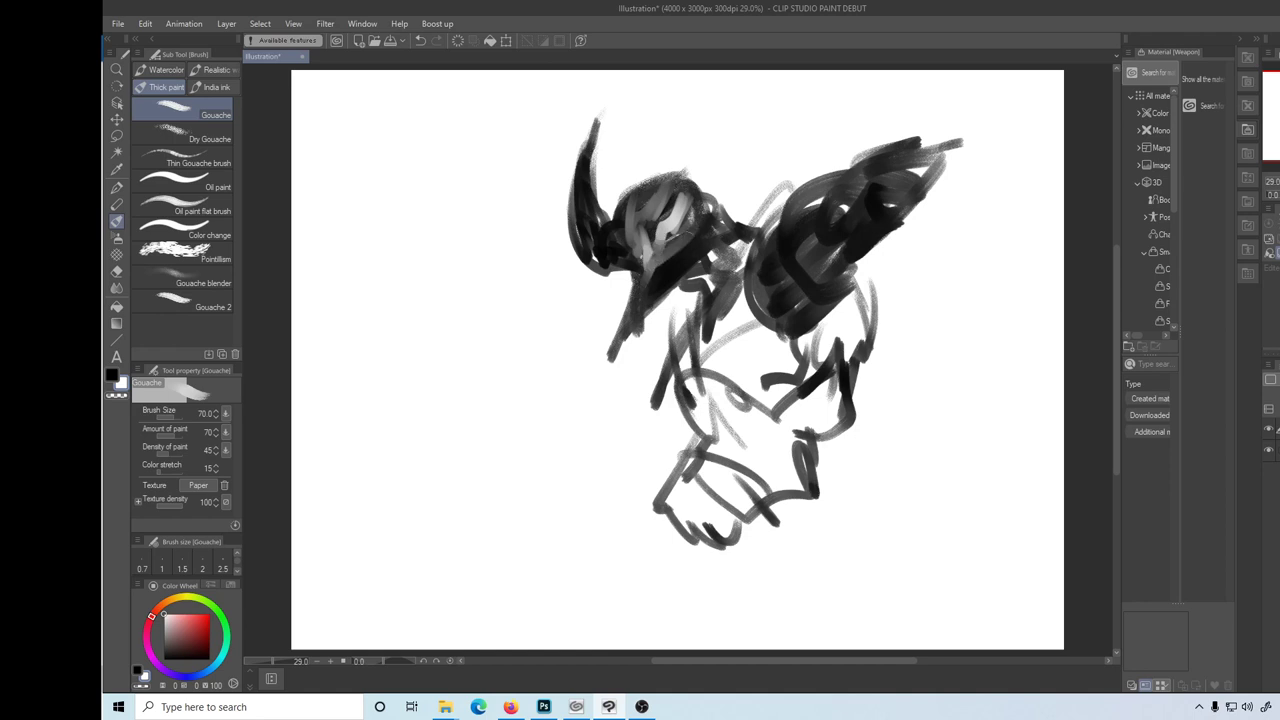
mouse_move(608, 243)
left_mouse_down()
mouse_move(576, 165)
mouse_move(582, 250)
mouse_move(592, 178)
mouse_move(603, 262)
mouse_move(670, 252)
left_mouse_up()
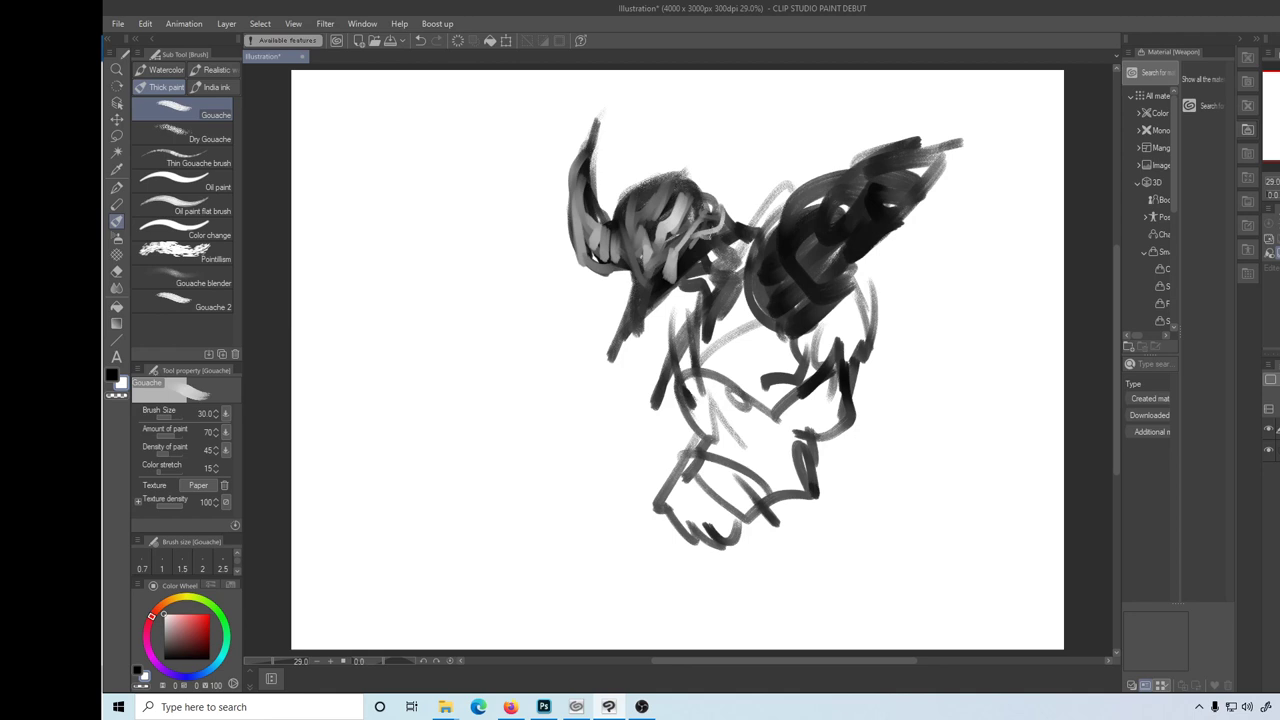
left_click(716, 231, "alt")
key("x")
- Model the beak with alternating white and black strokes, then darken the neck
key("x")
key("x")
left_click_drag(666, 276, 627, 327)
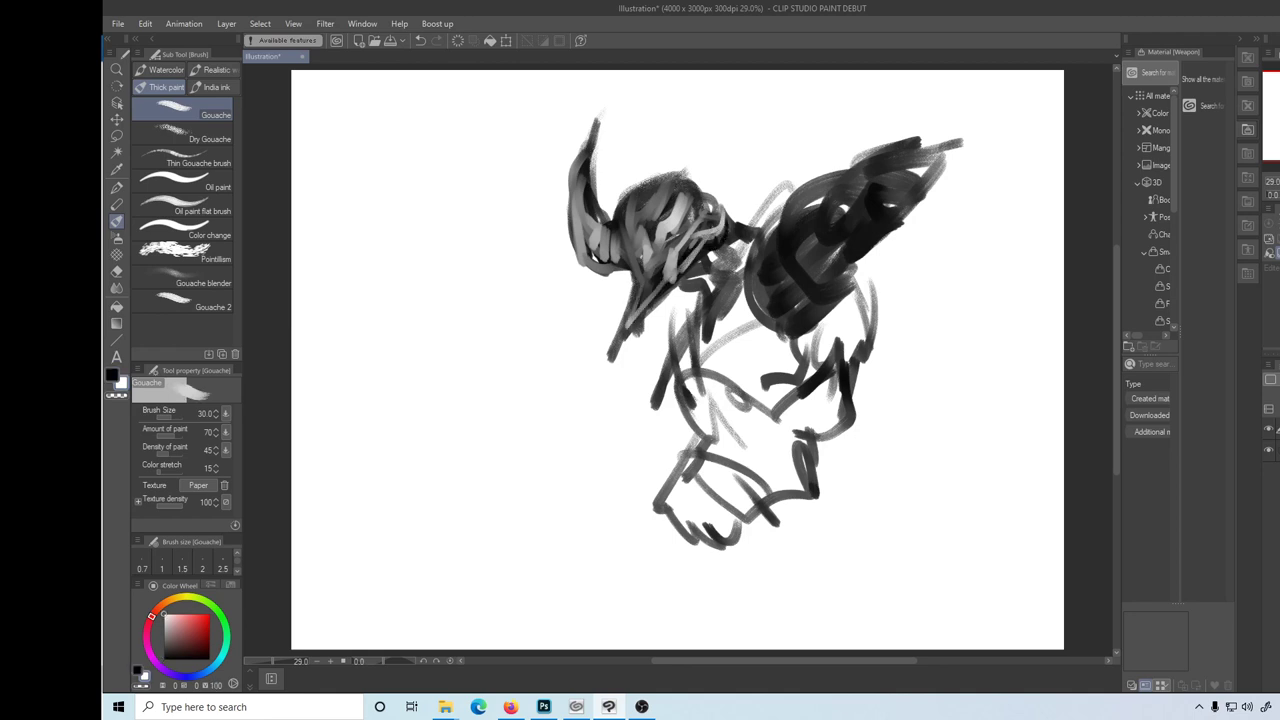
left_click_drag(654, 273, 643, 302)
key("x")
left_click_drag(675, 256, 628, 336)
key("x")
left_click_drag(668, 282, 612, 342)
key("x")
key("x")
mouse_move(656, 258)
left_mouse_down()
mouse_move(648, 278)
mouse_move(686, 182)
mouse_move(692, 220)
mouse_move(660, 184)
left_mouse_up()
key("x")
key("x")
key("x")
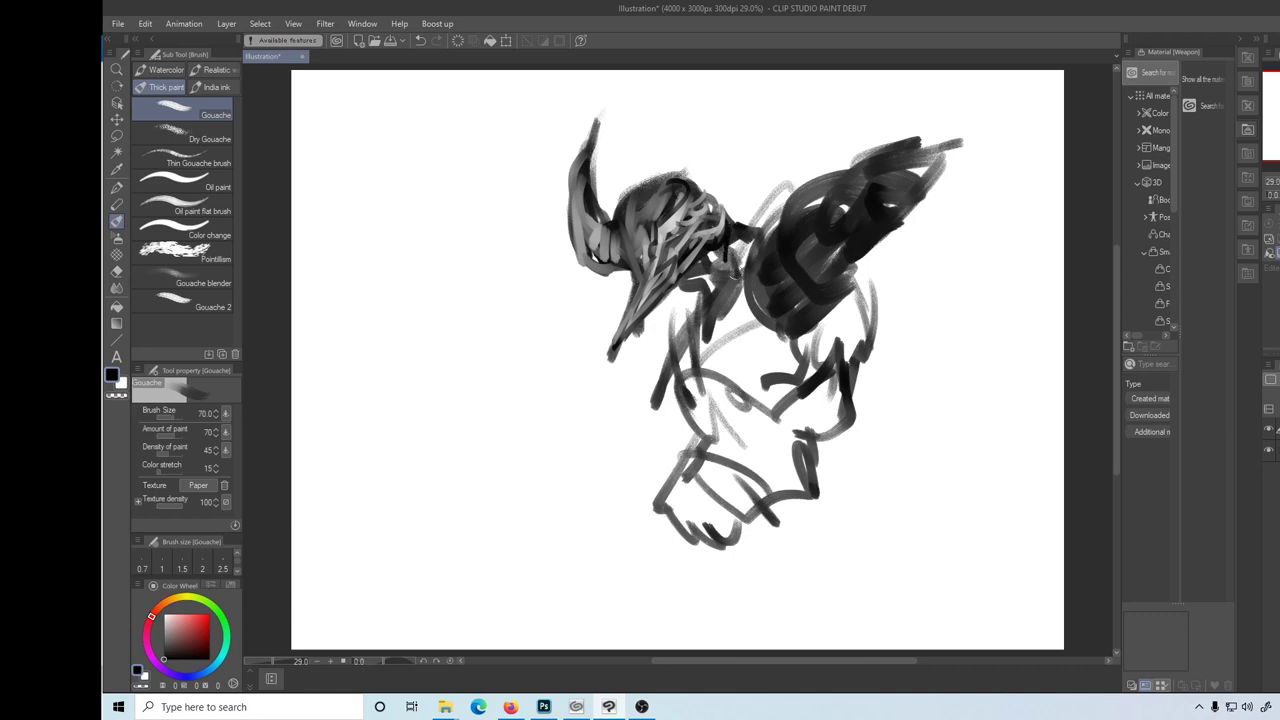
mouse_move(742, 272)
left_mouse_down()
mouse_move(726, 244)
mouse_move(713, 310)
left_mouse_up()
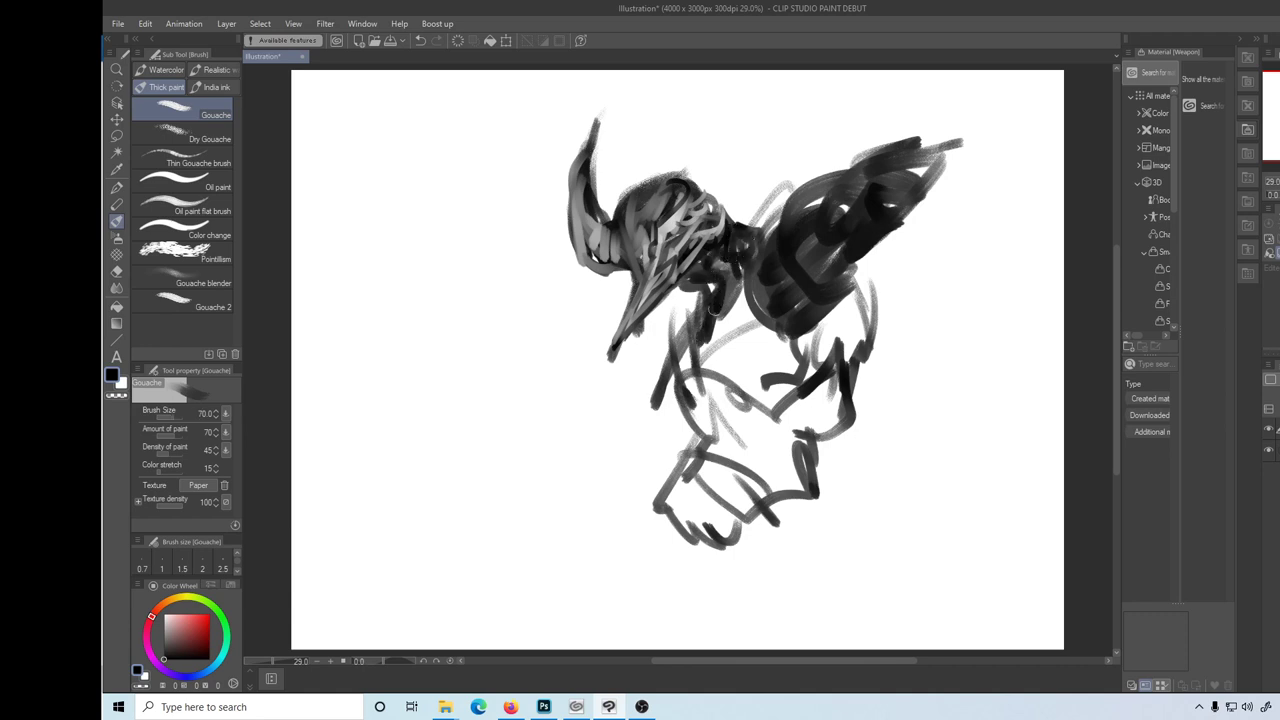
- Fill the chest, belly, fists, wing base and left body with dark gouache
left_click_drag(863, 315, 860, 350)
mouse_move(760, 332)
left_mouse_down()
mouse_move(740, 362)
mouse_move(690, 340)
mouse_move(720, 380)
mouse_move(746, 338)
mouse_move(840, 320)
mouse_move(830, 400)
mouse_move(741, 411)
mouse_move(690, 440)
mouse_move(740, 400)
mouse_move(795, 470)
mouse_move(700, 480)
mouse_move(690, 530)
mouse_move(780, 510)
left_mouse_up()
left_click_drag(850, 300, 862, 326)
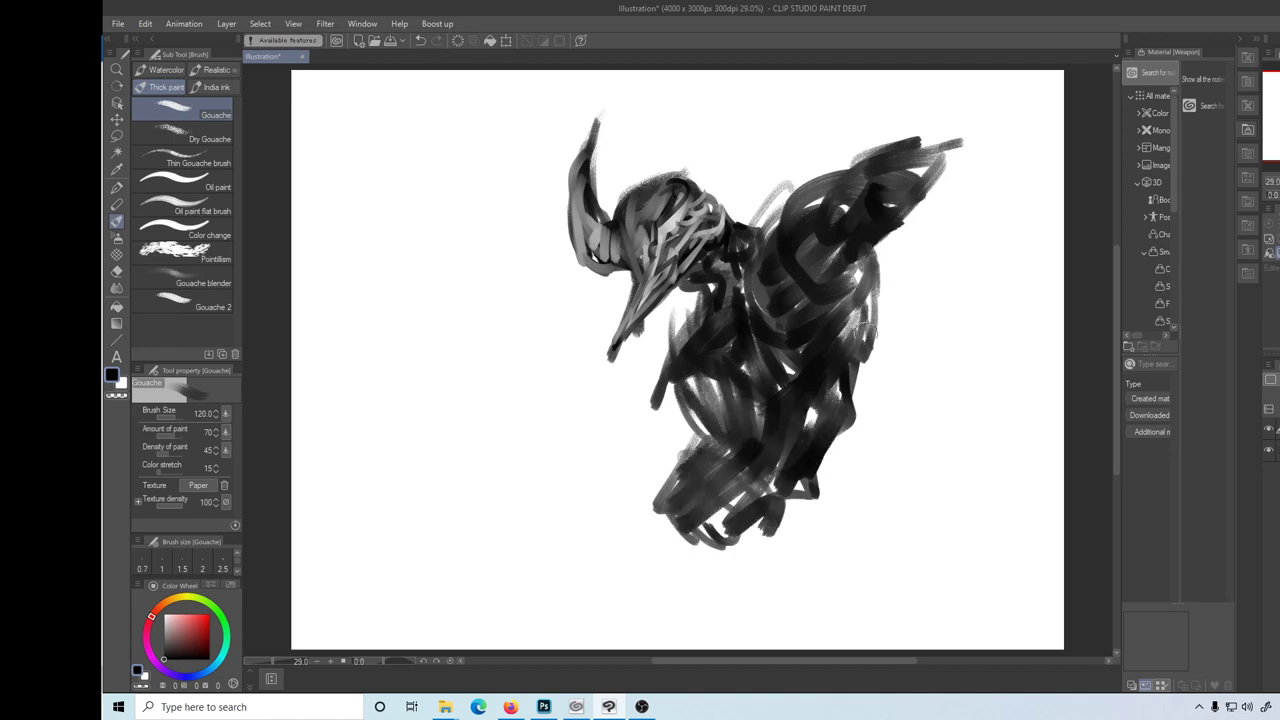
left_click_drag(760, 230, 795, 200)
left_click_drag(700, 305, 680, 350)
mouse_move(925, 238)
left_mouse_down()
mouse_move(921, 198)
mouse_move(965, 135)
mouse_move(930, 195)
mouse_move(870, 125)
mouse_move(957, 162)
mouse_move(1032, 245)
left_mouse_up()
- Extend the wing tip into a curved hook and erase the lower-left fist lighter
left_click_drag(960, 180, 1020, 210)
mouse_move(930, 140)
left_mouse_down()
mouse_move(1021, 208)
mouse_move(1048, 248)
left_mouse_up()
left_click_drag(848, 390, 840, 465)
left_click_drag(840, 420, 836, 493)
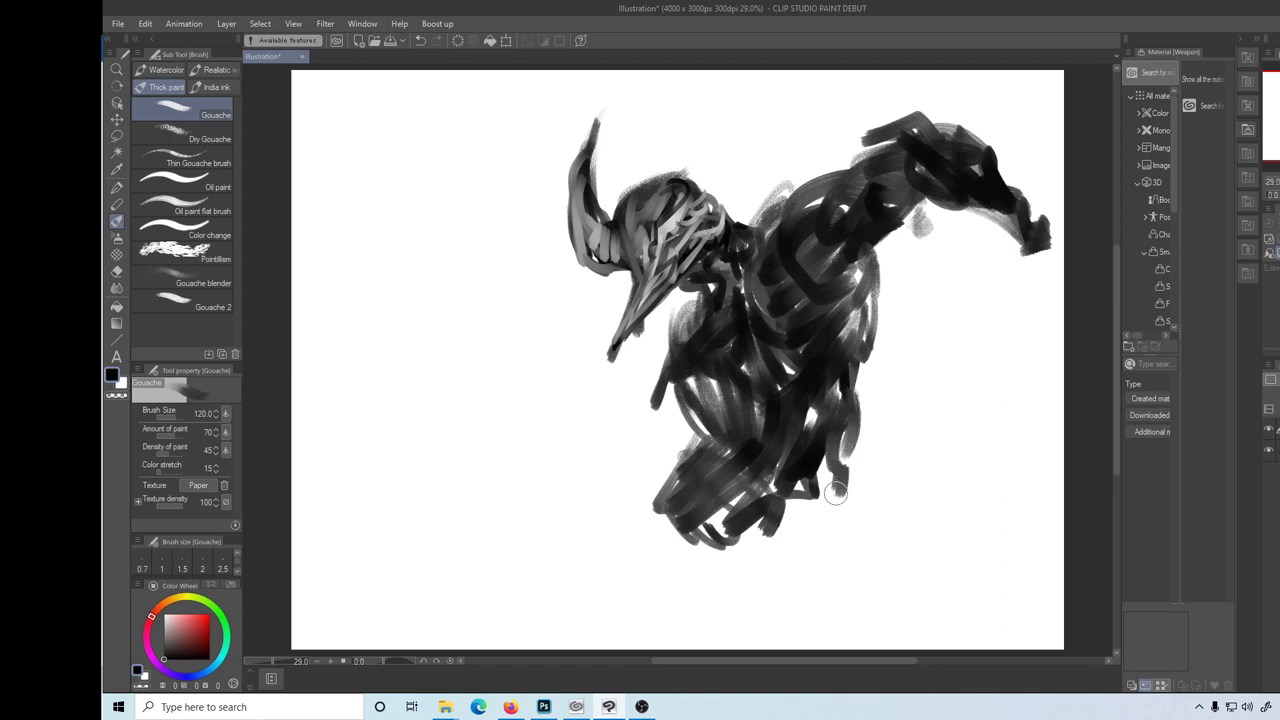
key("e")
mouse_move(680, 425)
left_mouse_down()
mouse_move(705, 490)
mouse_move(660, 530)
left_mouse_up()
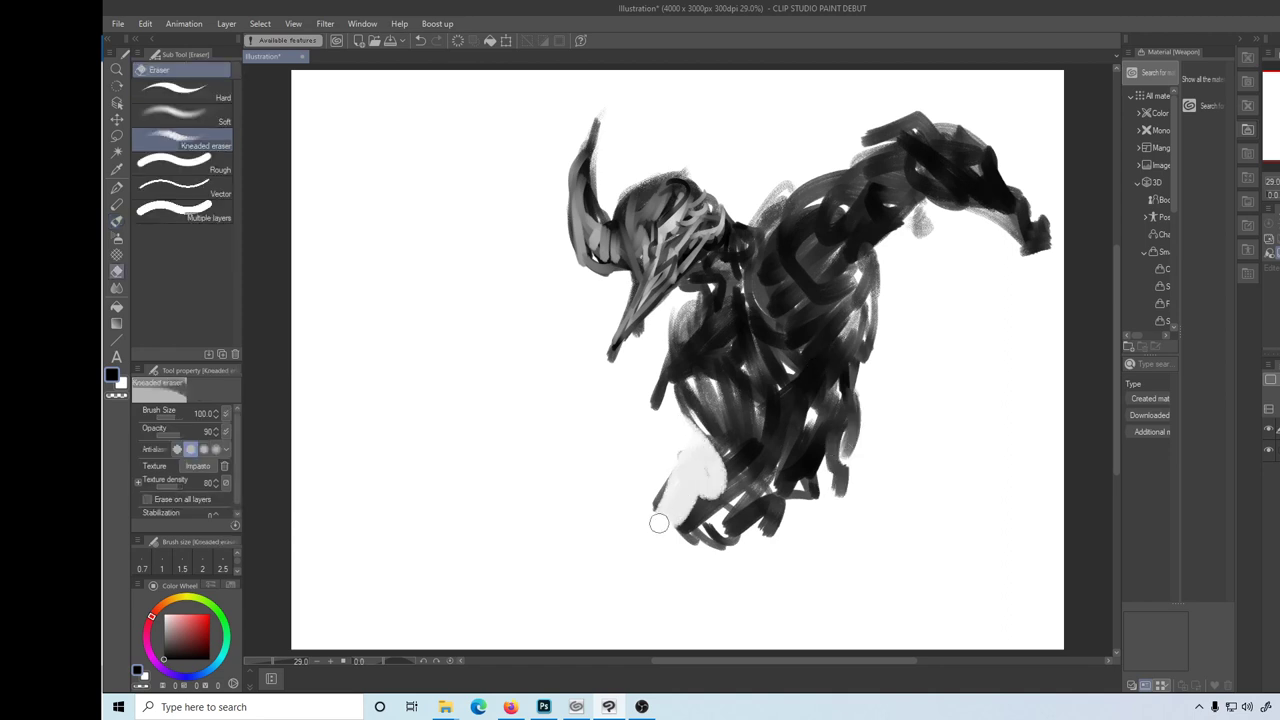
- Finish lightening the lower-left fist, then paint dark and light grey on the upper chest
left_click_drag(665, 475, 650, 525)
mouse_move(665, 375)
left_mouse_down()
mouse_move(655, 410)
mouse_move(685, 540)
left_mouse_up()
key("b")
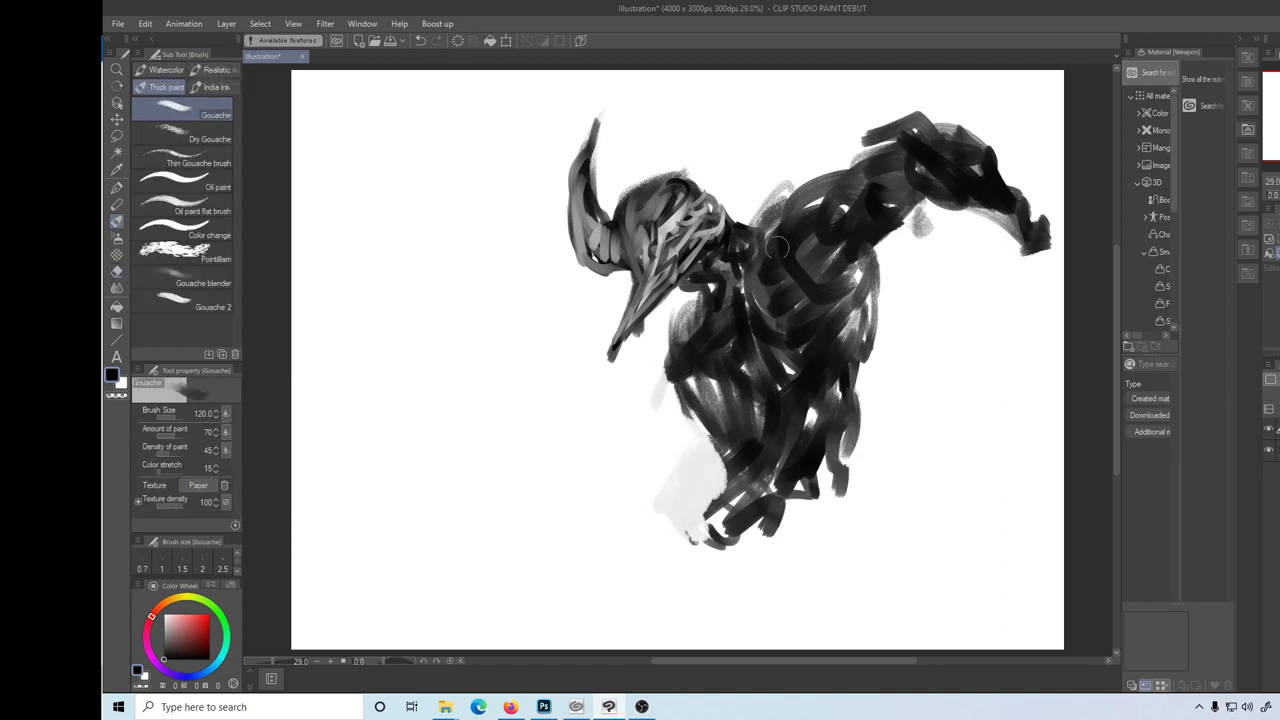
mouse_move(765, 245)
left_mouse_down()
mouse_move(755, 300)
mouse_move(775, 300)
mouse_move(755, 250)
mouse_move(780, 310)
mouse_move(765, 230)
mouse_move(834, 253)
mouse_move(790, 220)
mouse_move(840, 288)
left_mouse_up()
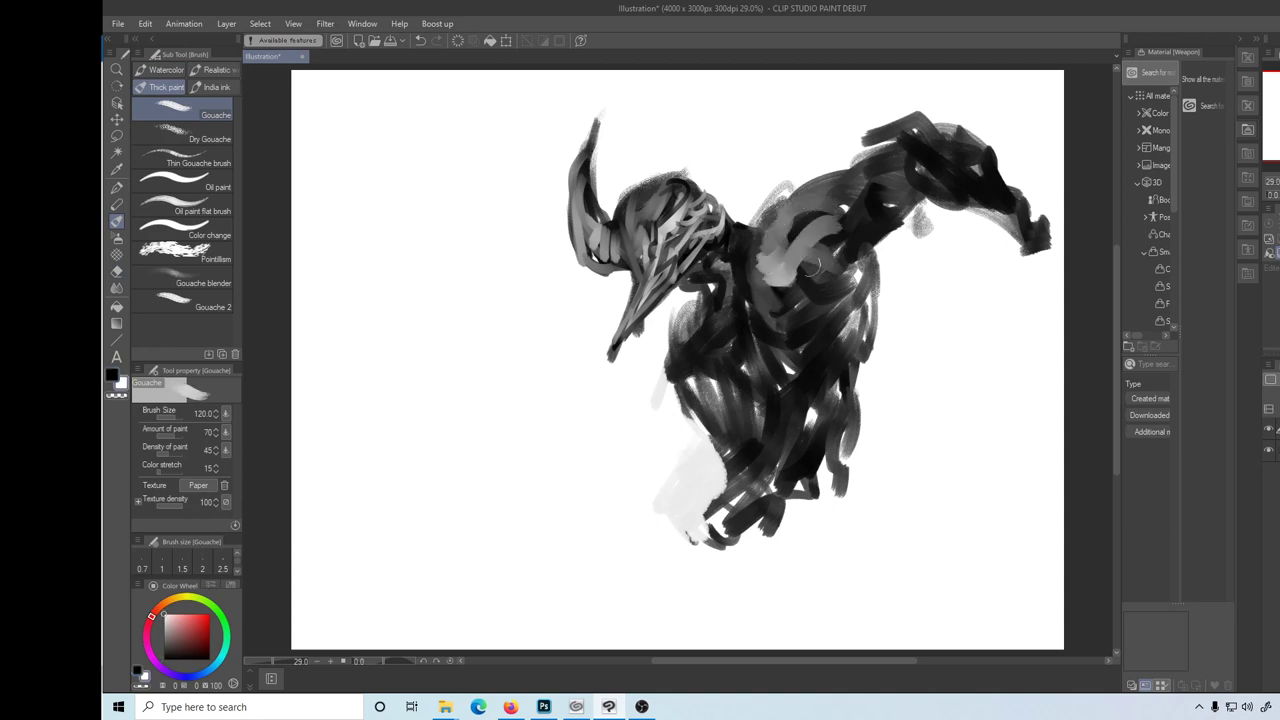
mouse_move(805, 215)
left_mouse_down()
mouse_move(765, 280)
mouse_move(794, 287)
mouse_move(835, 255)
left_mouse_up()
left_click_drag(820, 300, 775, 320)
left_click(825, 300, "alt")
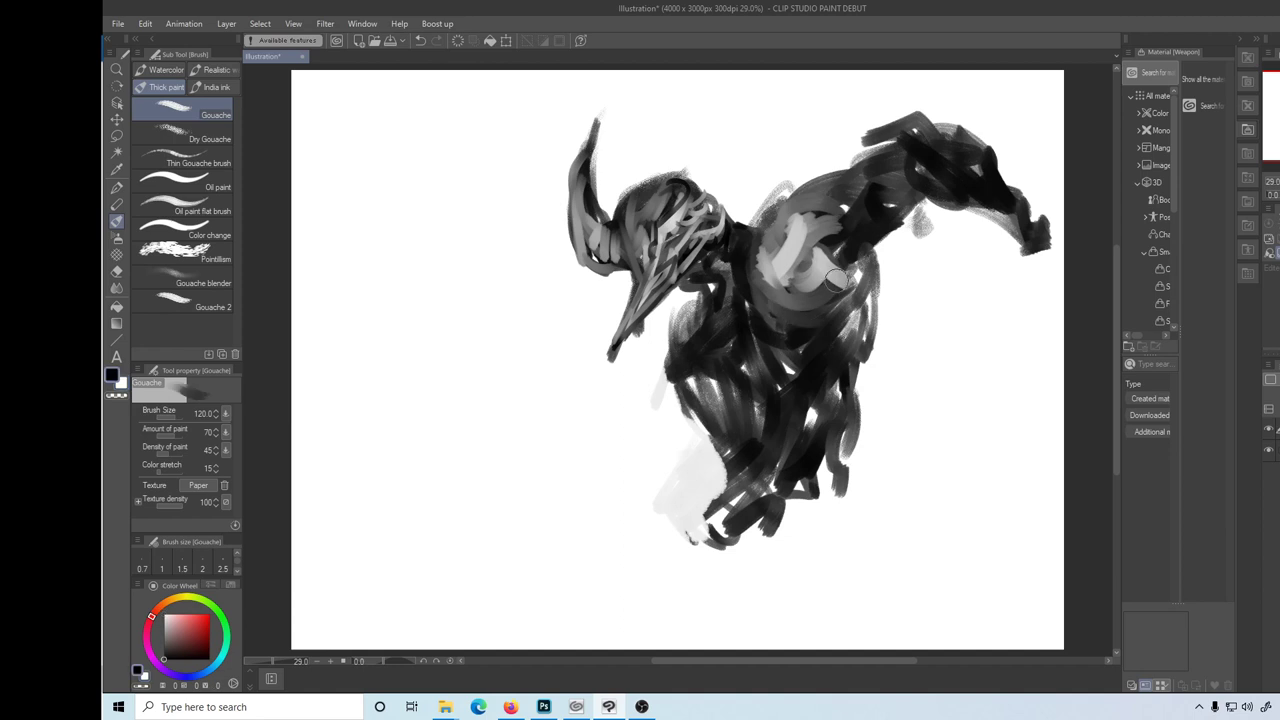
mouse_move(805, 275)
left_mouse_down()
mouse_move(845, 315)
mouse_move(821, 300)
left_mouse_up()
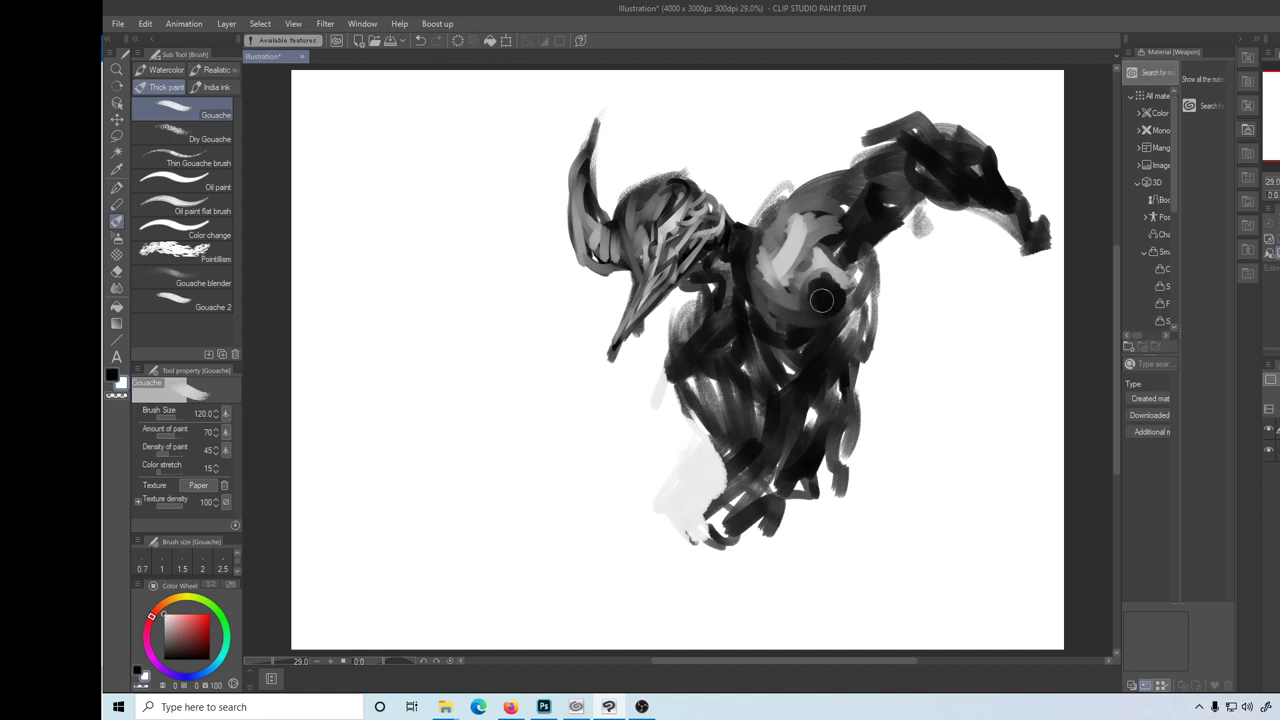
- Build a black chest blob with light-grey strokes around the chest circle
mouse_move(846, 230)
left_mouse_down()
mouse_move(838, 248)
mouse_move(865, 265)
mouse_move(815, 330)
left_mouse_up()
left_click(845, 245, "alt")
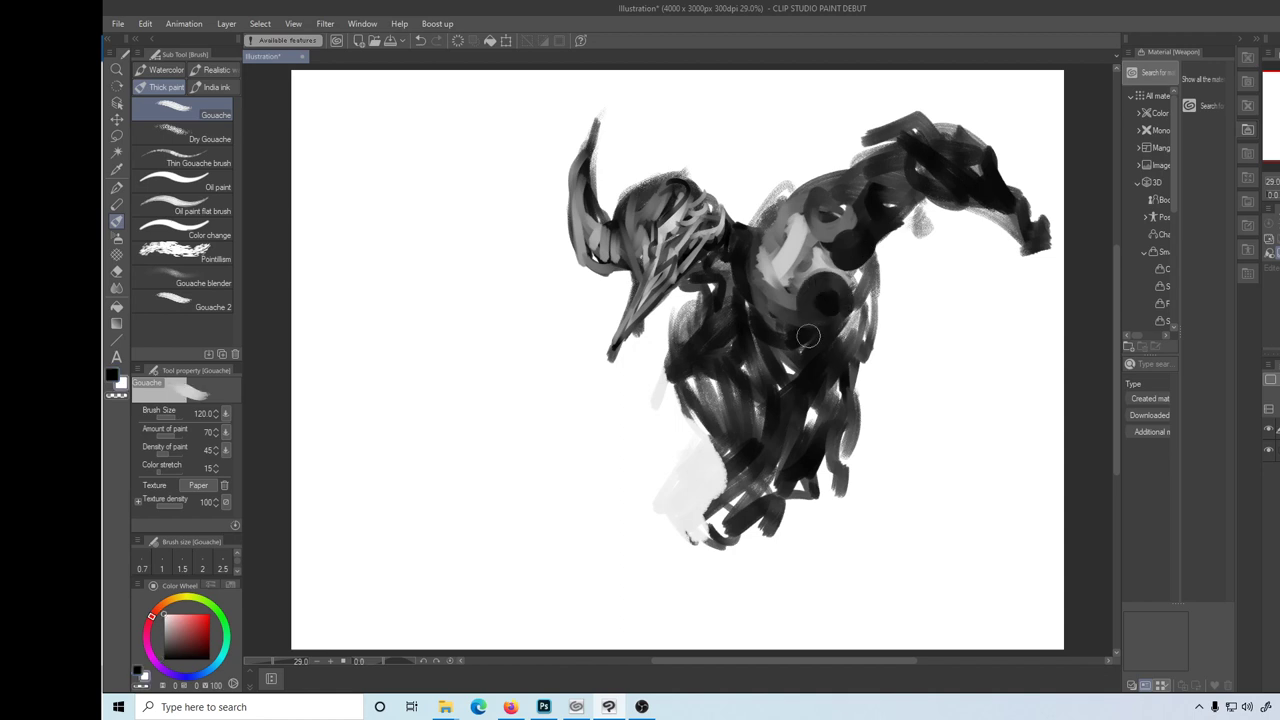
mouse_move(820, 280)
left_mouse_down()
mouse_move(805, 320)
mouse_move(840, 322)
left_mouse_up()
left_click(790, 250, "alt")
left_click_drag(850, 250, 885, 210)
left_click_drag(760, 262, 740, 346)
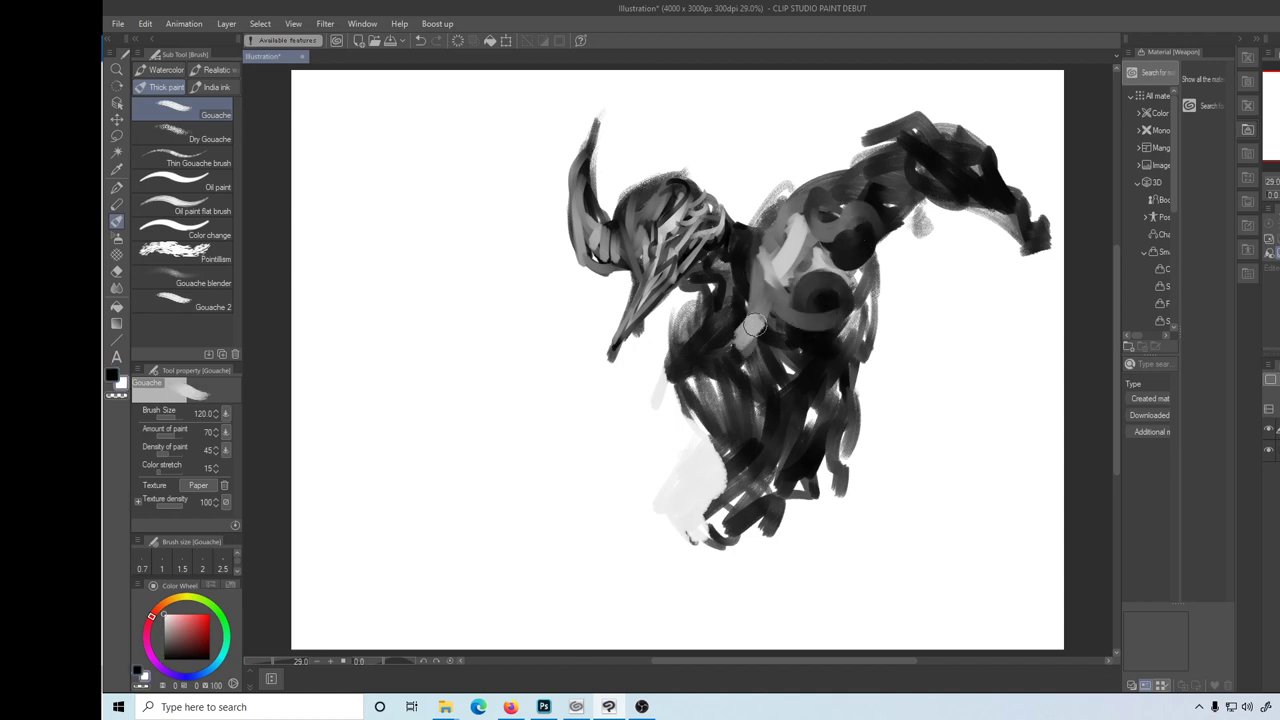
left_click(790, 300, "alt")
mouse_move(800, 215)
left_mouse_down()
mouse_move(772, 330)
mouse_move(815, 280)
mouse_move(775, 315)
left_mouse_up()
- Paint light and grey curves down the chest's left side and darken the neck
left_click(790, 245, "alt")
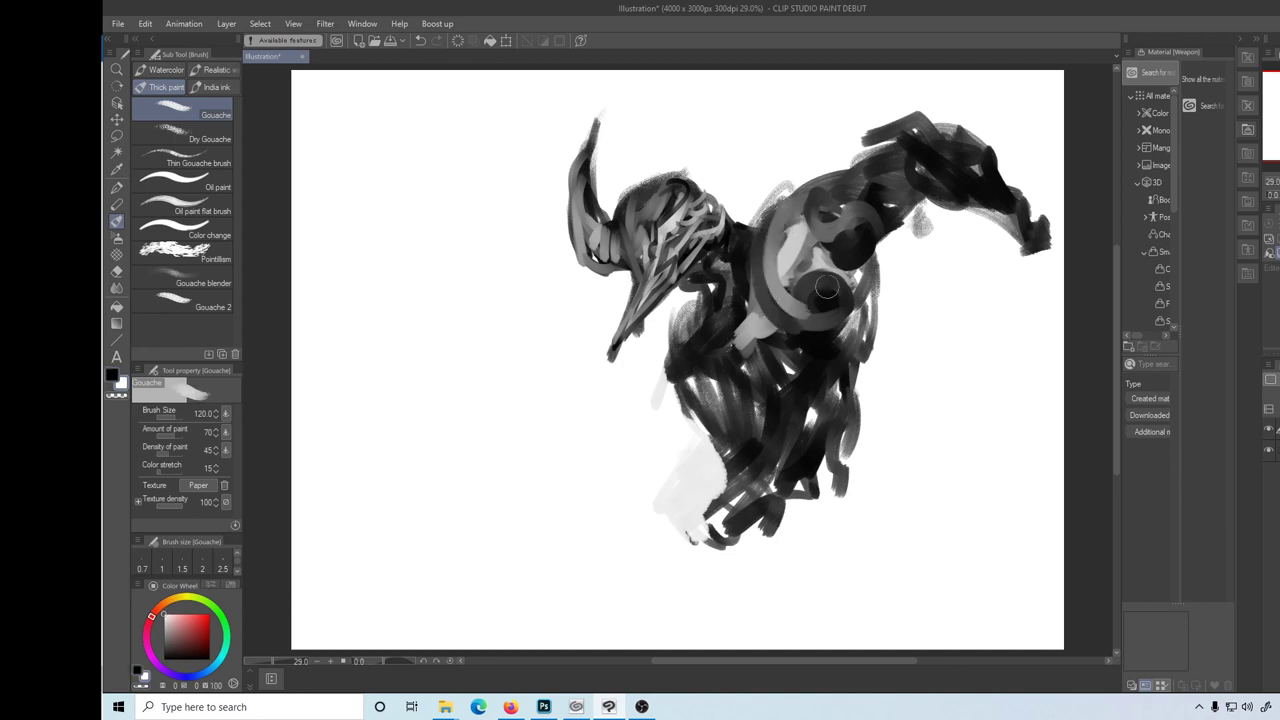
mouse_move(785, 250)
left_mouse_down()
mouse_move(770, 315)
mouse_move(730, 352)
left_mouse_up()
left_click(748, 310, "alt")
mouse_move(750, 305)
left_mouse_down()
mouse_move(700, 388)
mouse_move(746, 350)
mouse_move(765, 388)
left_mouse_up()
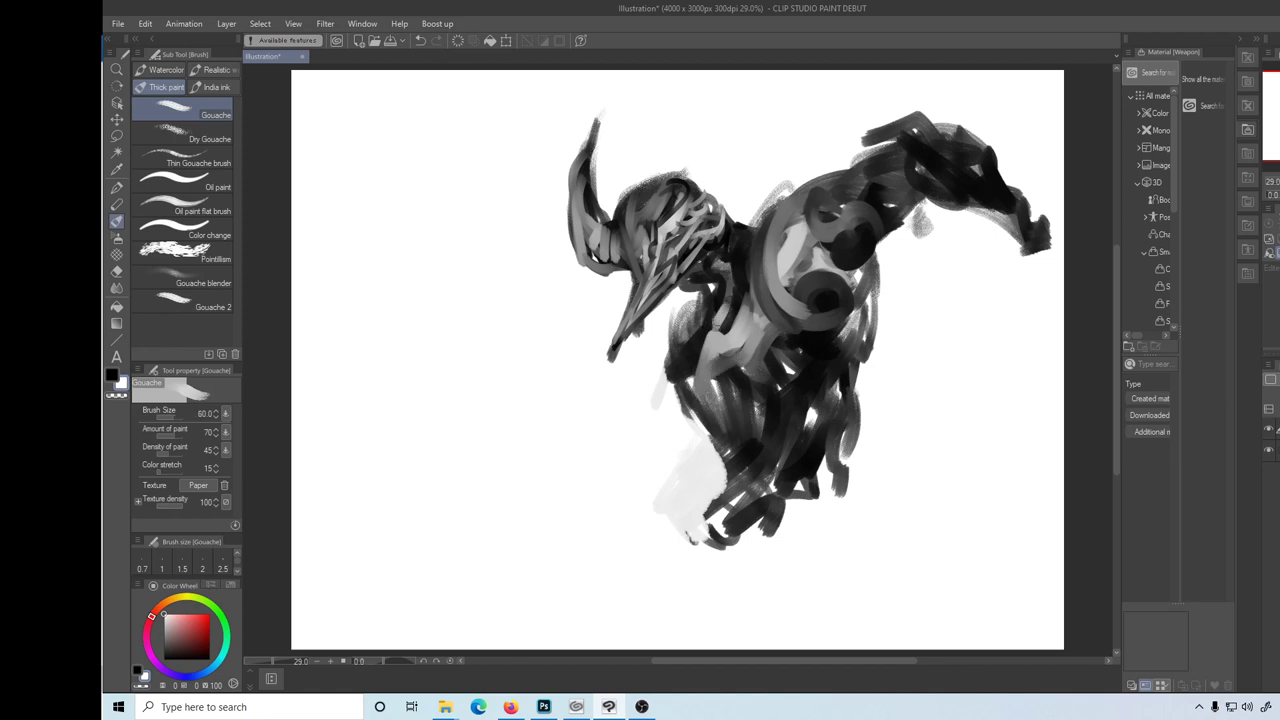
left_click_drag(718, 322, 743, 291)
left_click(742, 264, "alt")
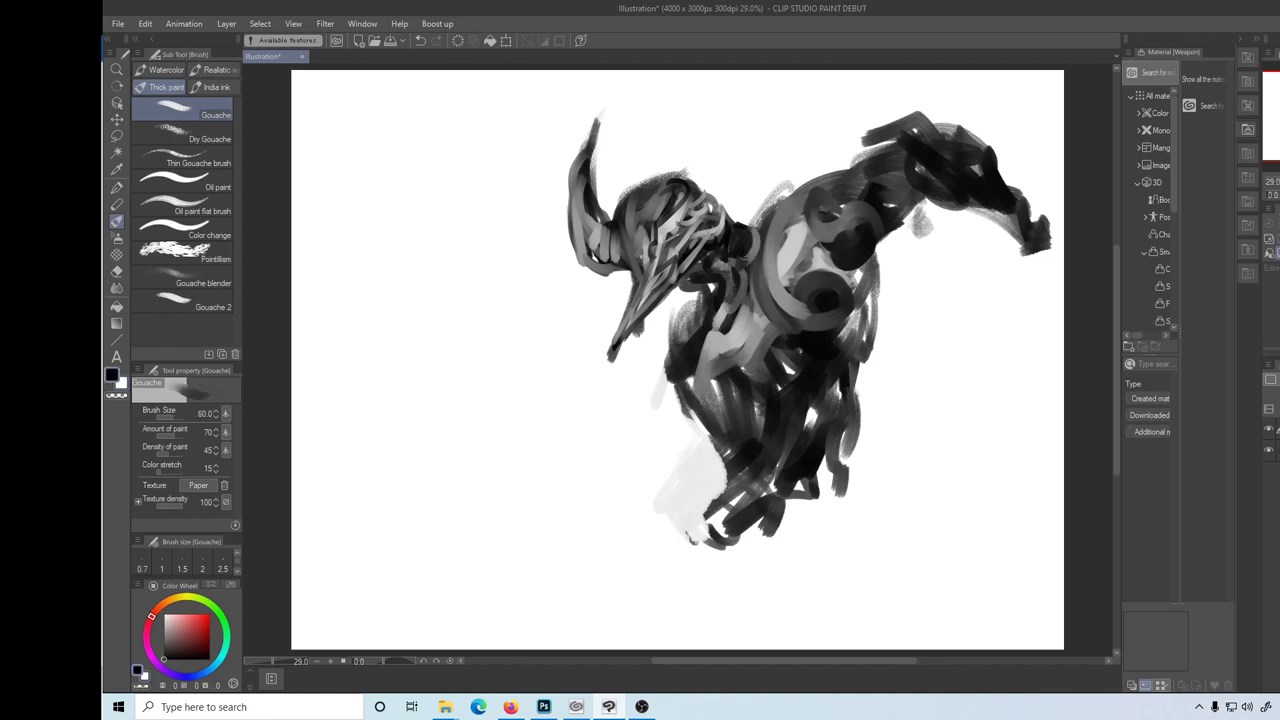
left_click_drag(736, 212, 761, 234)
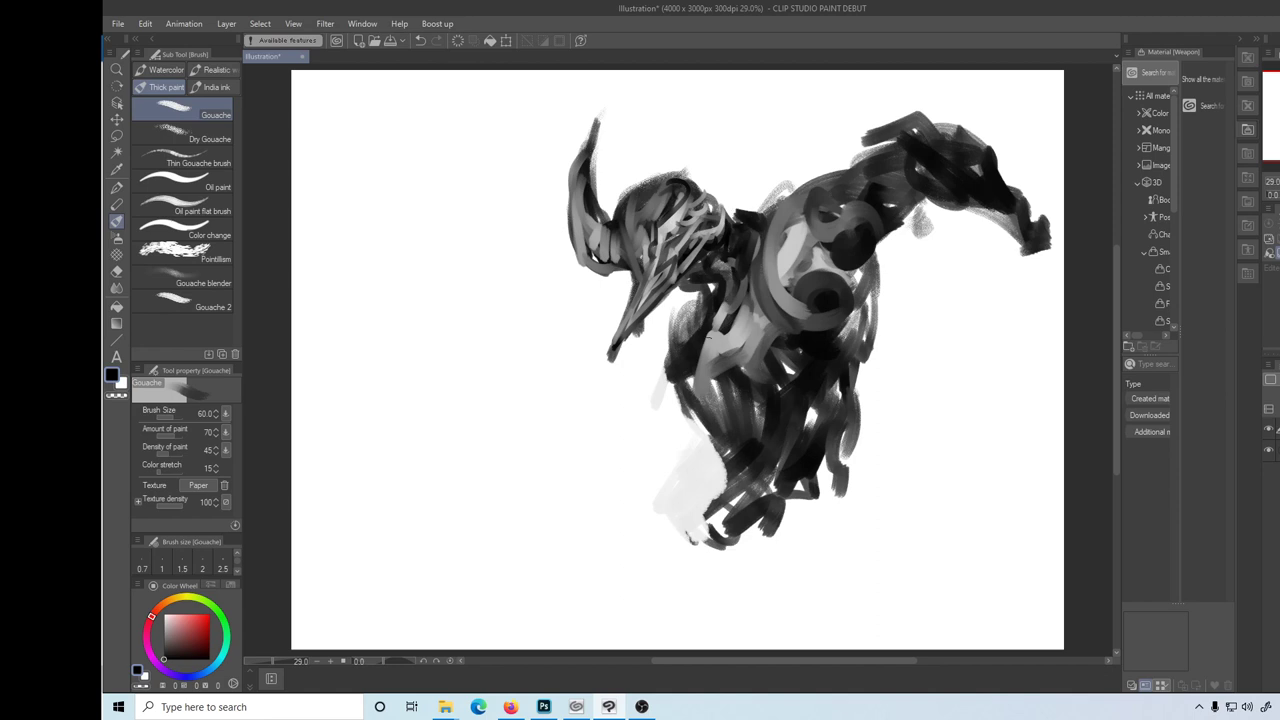
- Alternate light and dark grey strokes over the lower chest
left_click(691, 372, "alt")
mouse_move(707, 337)
left_mouse_down()
mouse_move(686, 392)
mouse_move(700, 398)
left_mouse_up()
left_click(688, 380, "alt")
left_click(697, 343, "alt")
left_click(737, 366, "alt")
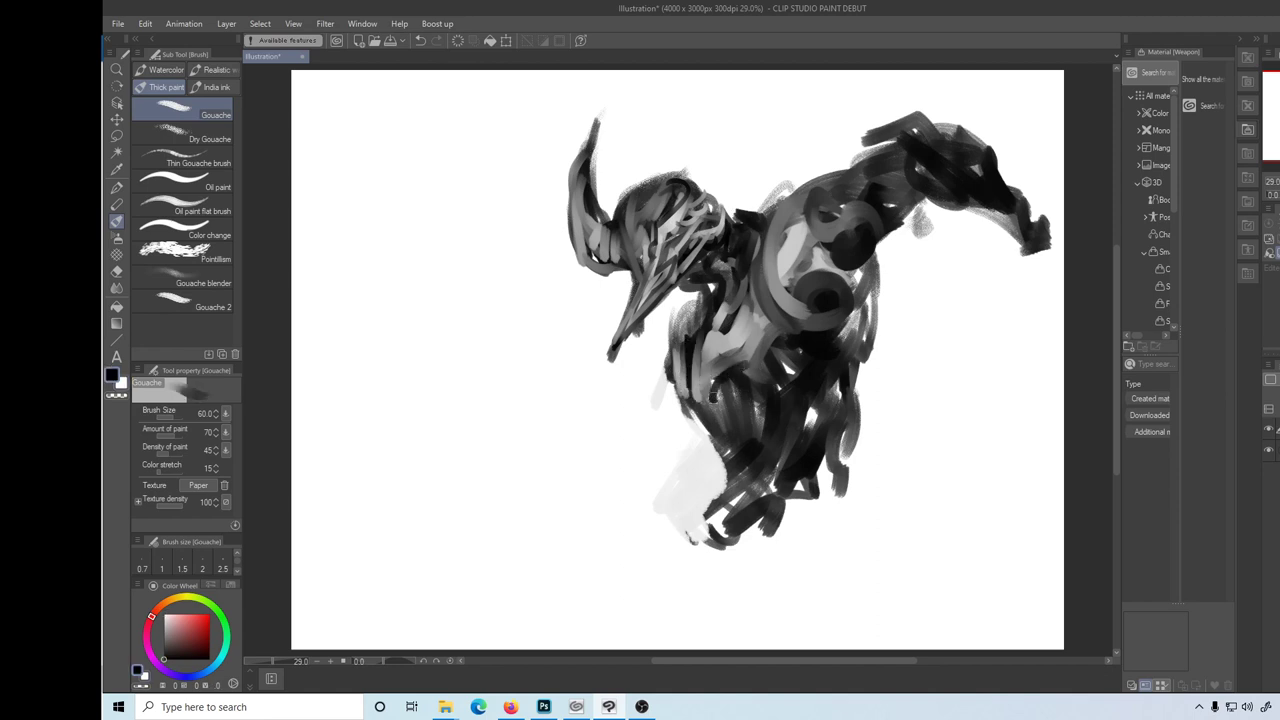
mouse_move(748, 362)
left_mouse_down()
mouse_move(714, 412)
mouse_move(778, 346)
mouse_move(739, 400)
mouse_move(798, 341)
mouse_move(790, 370)
mouse_move(830, 336)
mouse_move(824, 378)
mouse_move(776, 424)
mouse_move(780, 460)
left_mouse_up()
left_click(776, 346, "alt")
- Paint light and dark gouache curves on the lower and right chest, alternating black and light grey
left_click(830, 350, "alt")
left_click(818, 384, "alt")
left_click(817, 386, "alt")
left_click(800, 400, "alt")
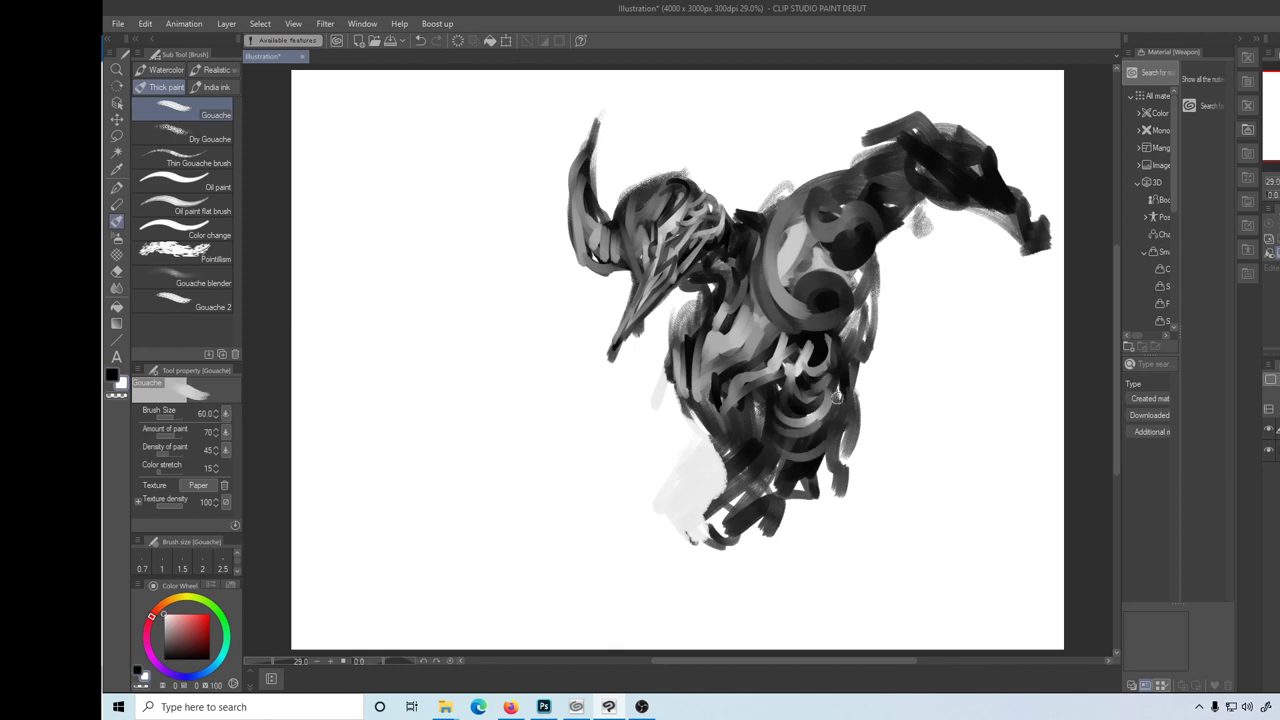
left_click_drag(838, 392, 804, 450)
left_click(830, 446, "alt")
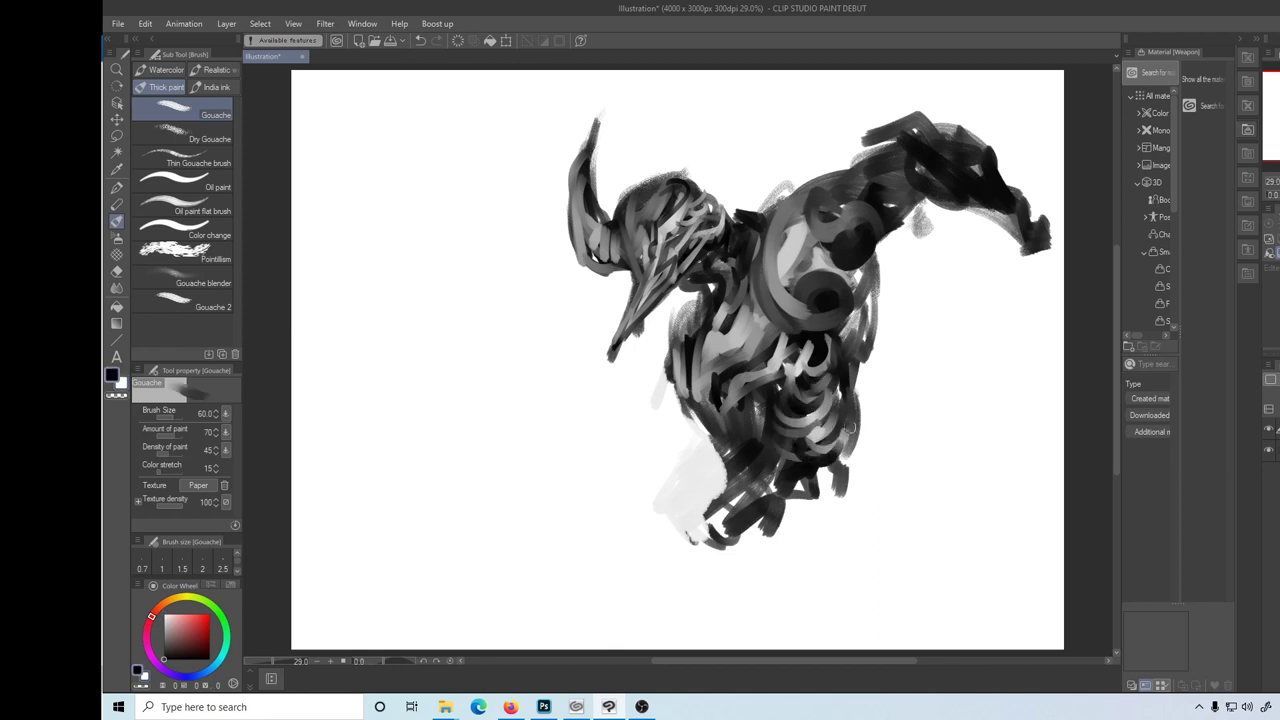
left_click_drag(843, 370, 836, 428)
left_click_drag(762, 404, 755, 458)
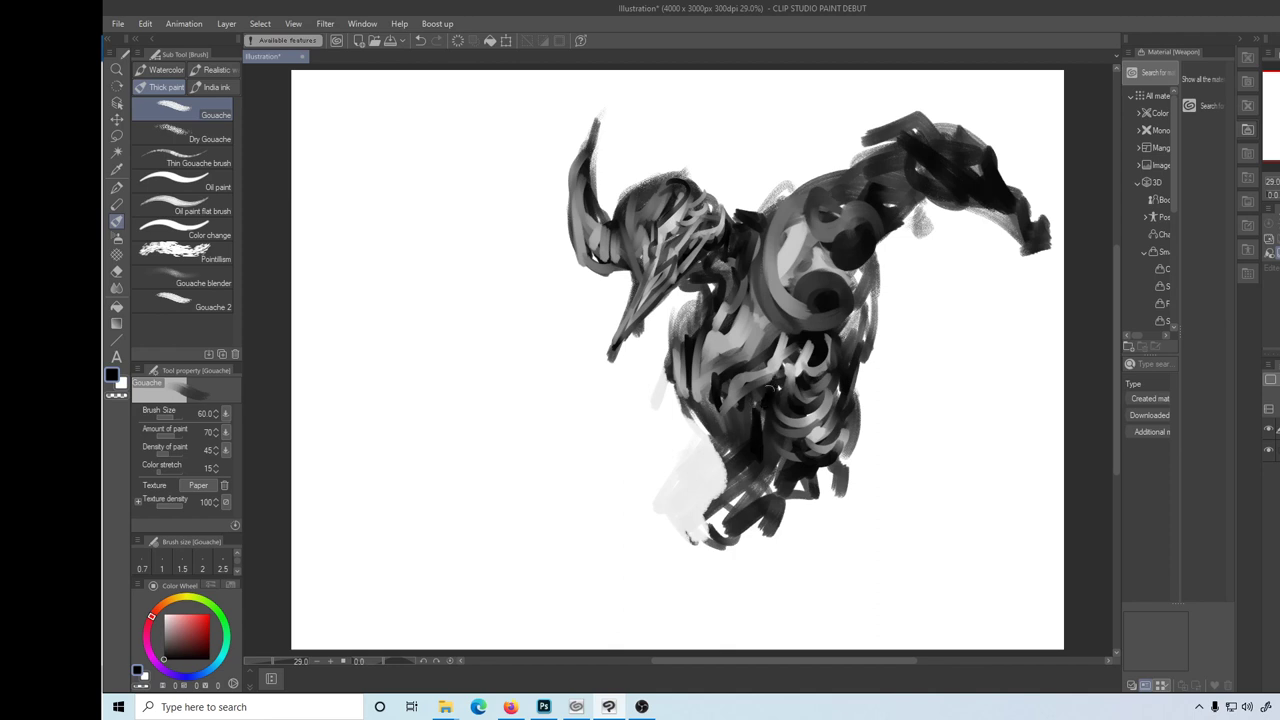
- Add alternating light and dark armour strokes across the left-centre and central chest
left_click(770, 388, "alt")
left_click_drag(784, 374, 758, 418)
mouse_move(770, 402)
left_mouse_down()
mouse_move(734, 460)
mouse_move(735, 447)
left_mouse_up()
left_click(750, 430, "alt")
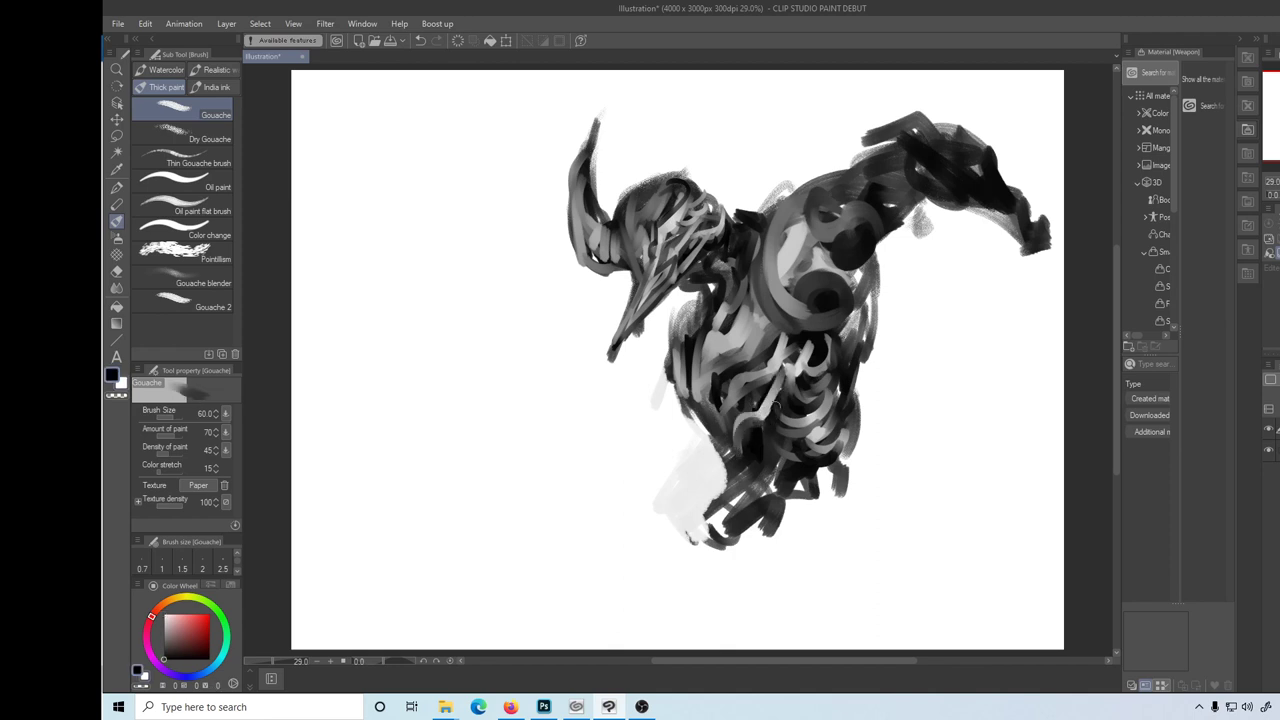
left_click(780, 408, "alt")
mouse_move(784, 406)
left_mouse_down()
mouse_move(742, 470)
mouse_move(780, 442)
mouse_move(760, 490)
left_mouse_up()
left_click(790, 420, "alt")
left_click_drag(748, 380, 718, 420)
left_click(740, 390, "alt")
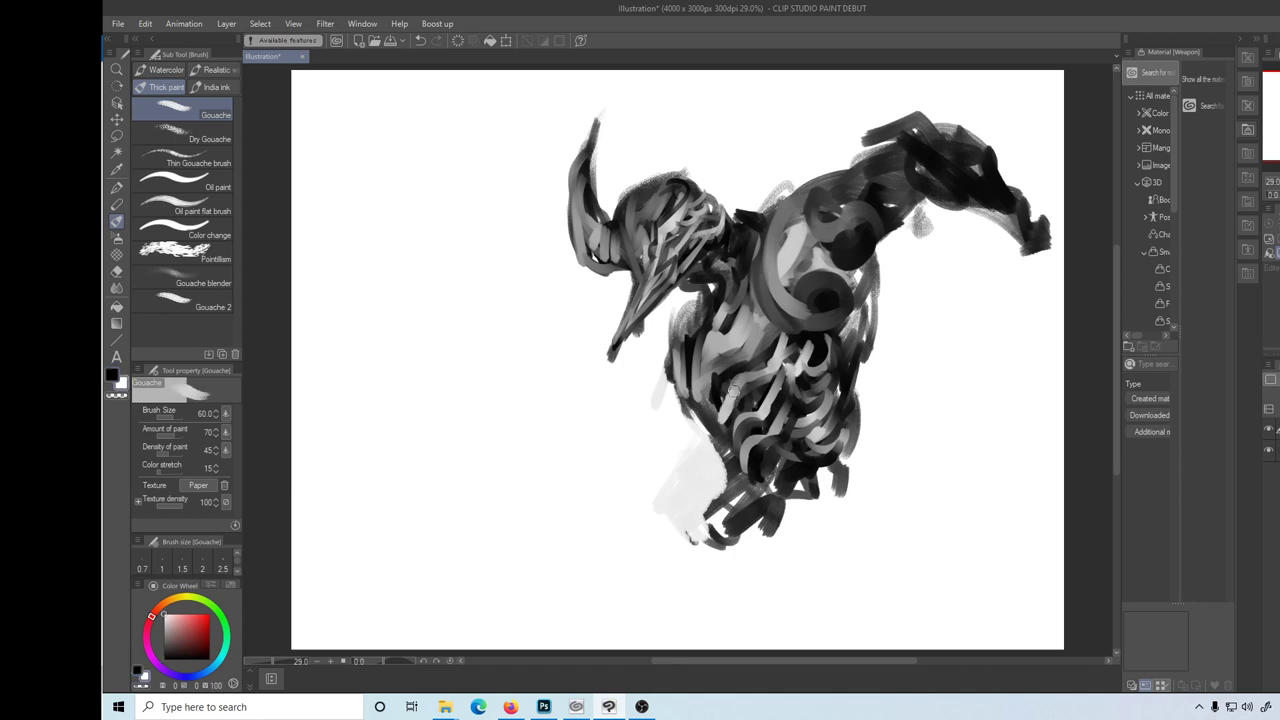
left_click(760, 380, "alt")
mouse_move(778, 358)
left_mouse_down()
mouse_move(732, 396)
mouse_move(750, 407)
left_mouse_up()
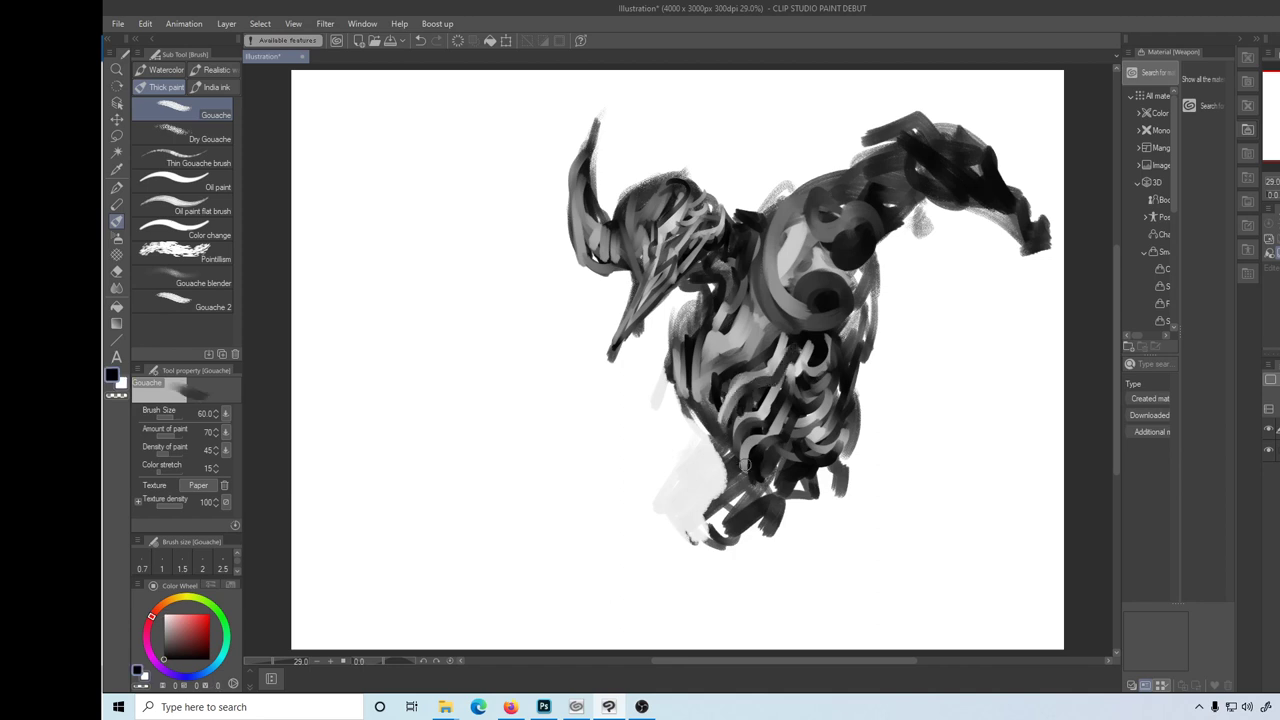
- Paint three ringed circles around dark dots on the upper chest
left_click(844, 258, "alt")
left_click_drag(840, 252, 846, 246)
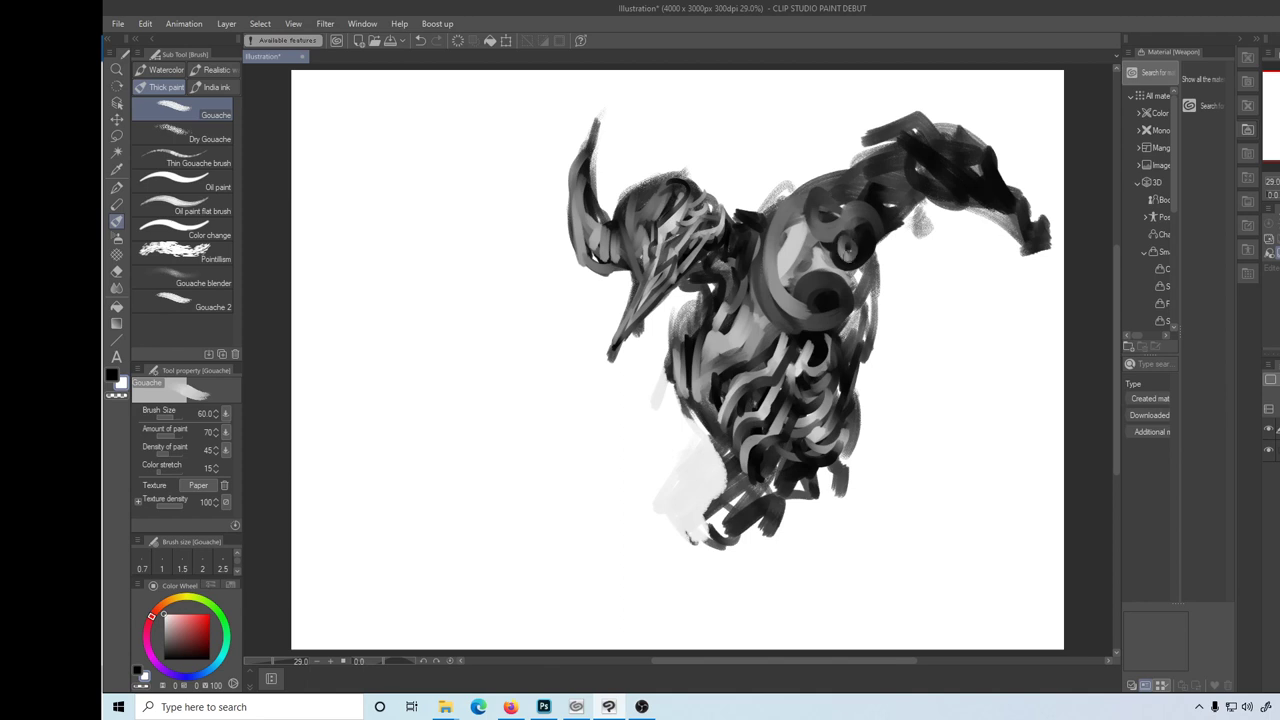
left_click_drag(829, 294, 826, 300)
left_click(824, 298, "alt")
mouse_move(831, 215)
left_mouse_down()
mouse_move(837, 183)
mouse_move(880, 172)
mouse_move(898, 188)
left_mouse_up()
left_click(826, 210, "alt")
left_click(825, 207, "alt")
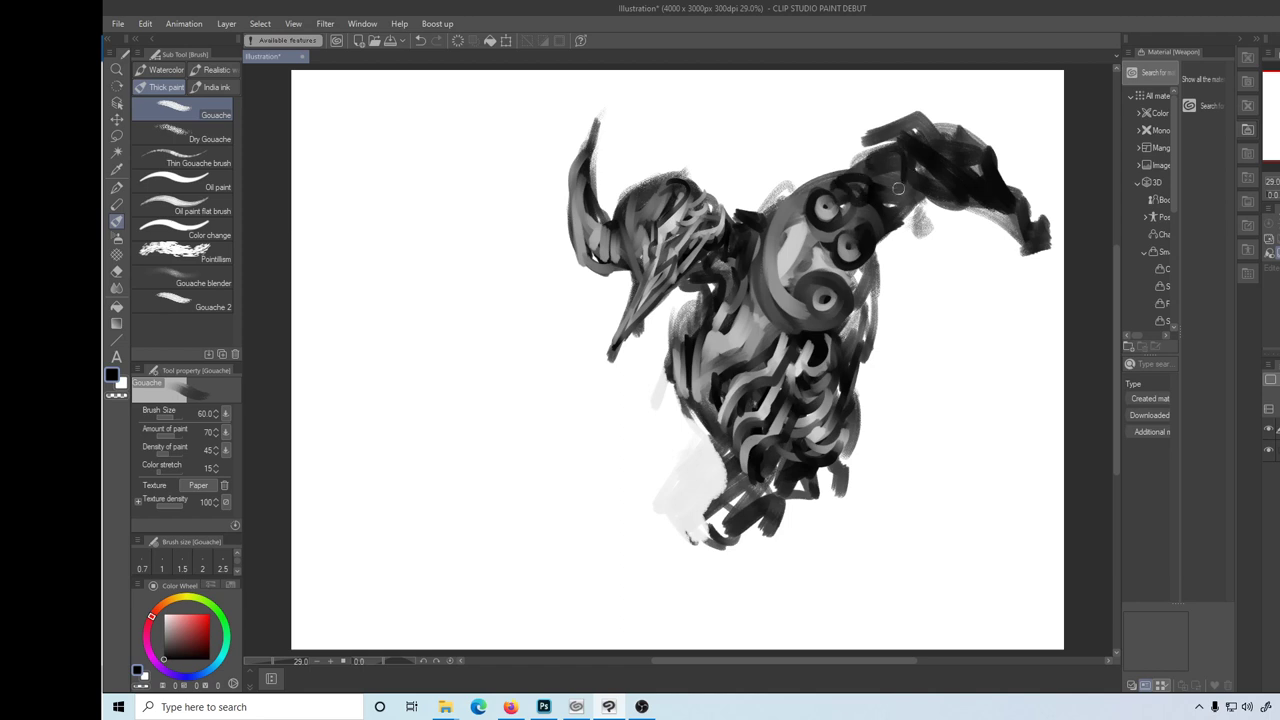
- Add dark strokes across the lower body, the right edge and near the neck
mouse_move(832, 485)
left_mouse_down()
mouse_move(728, 505)
mouse_move(741, 520)
left_mouse_up()
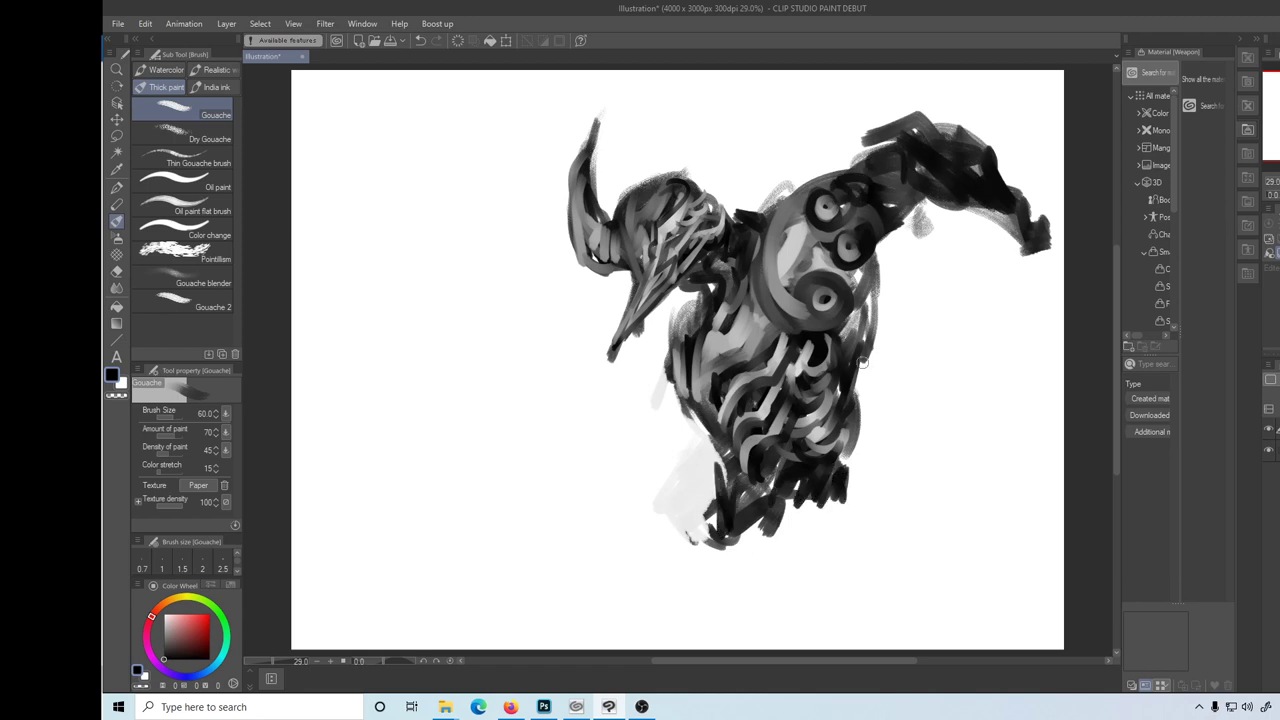
mouse_move(863, 361)
left_mouse_down()
mouse_move(852, 305)
mouse_move(831, 356)
left_mouse_up()
mouse_move(695, 315)
left_mouse_down()
mouse_move(690, 290)
mouse_move(699, 316)
left_mouse_up()
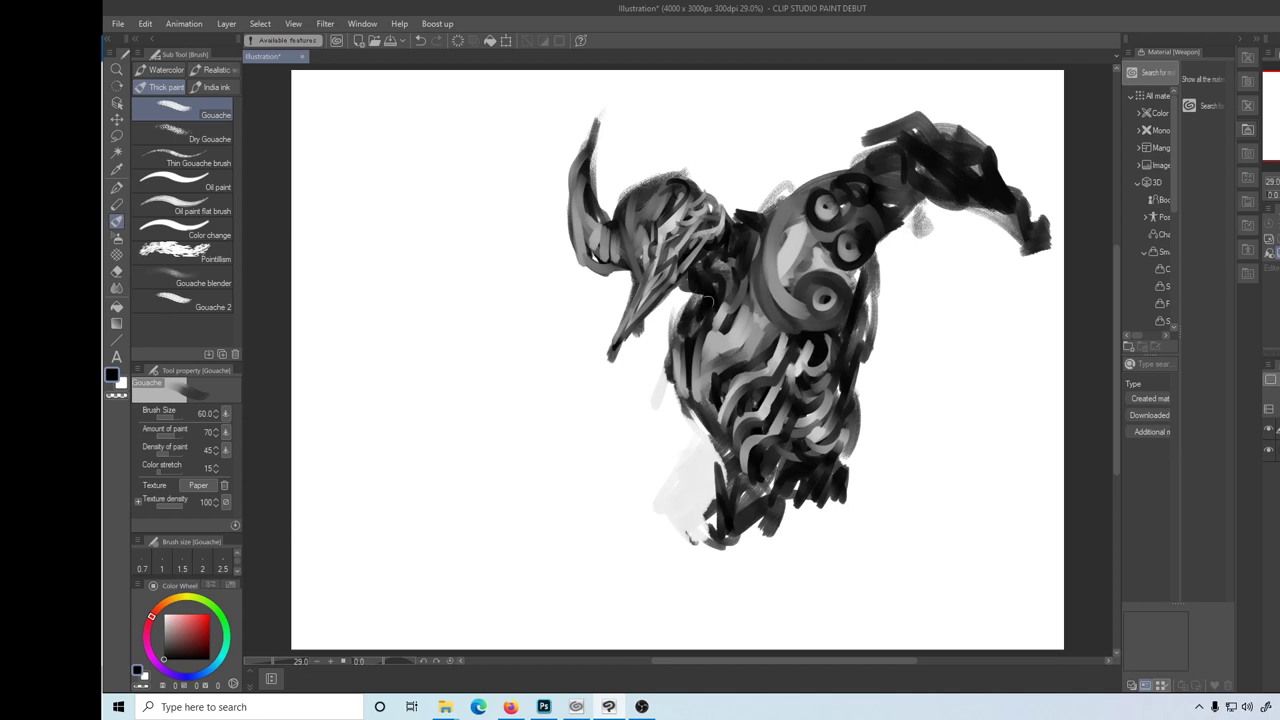
- Redo the neck with fresh dark gouache strokes and erase part of the beak tip
key("e")
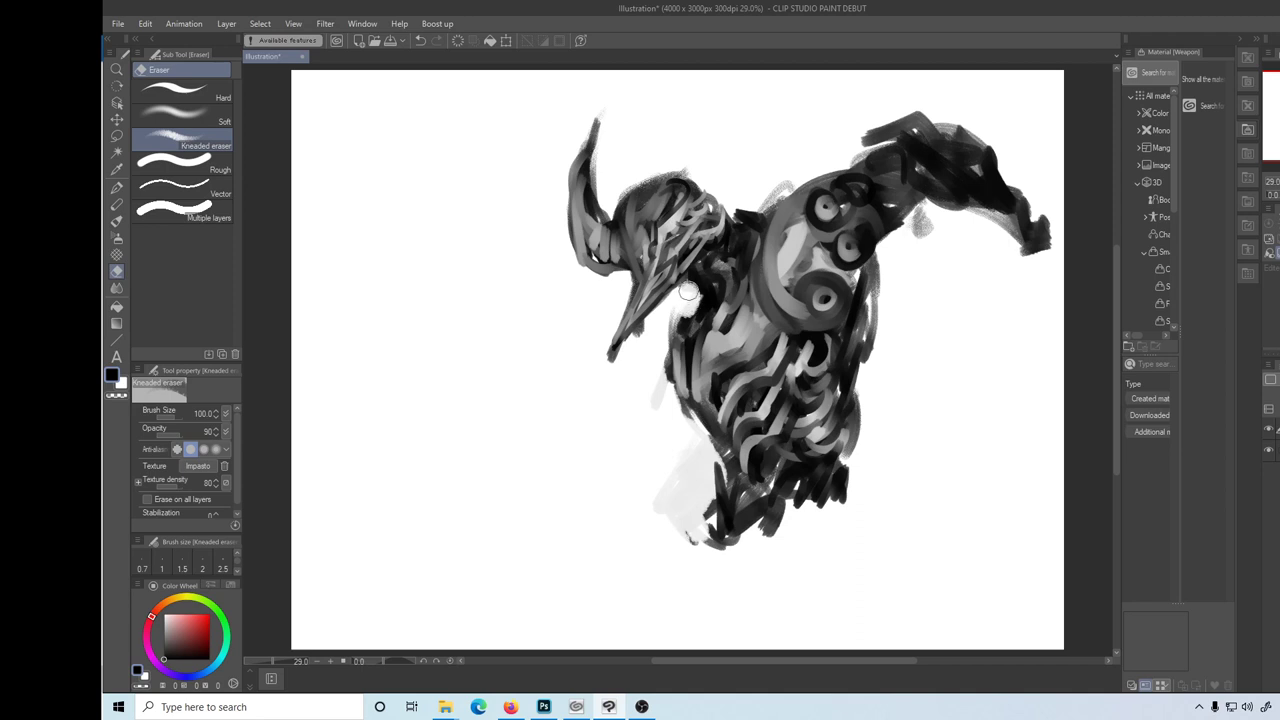
key("b")
key("ctrl+z")
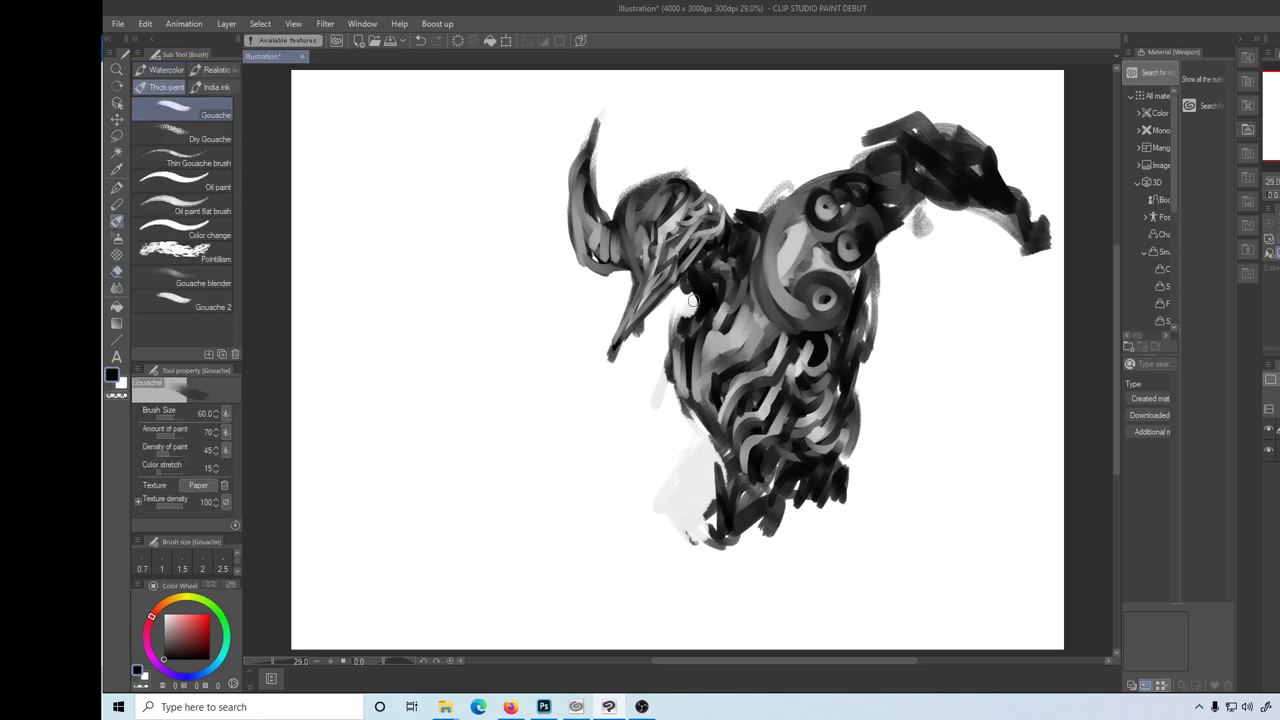
left_click_drag(664, 298, 706, 301)
left_click_drag(749, 199, 735, 207)
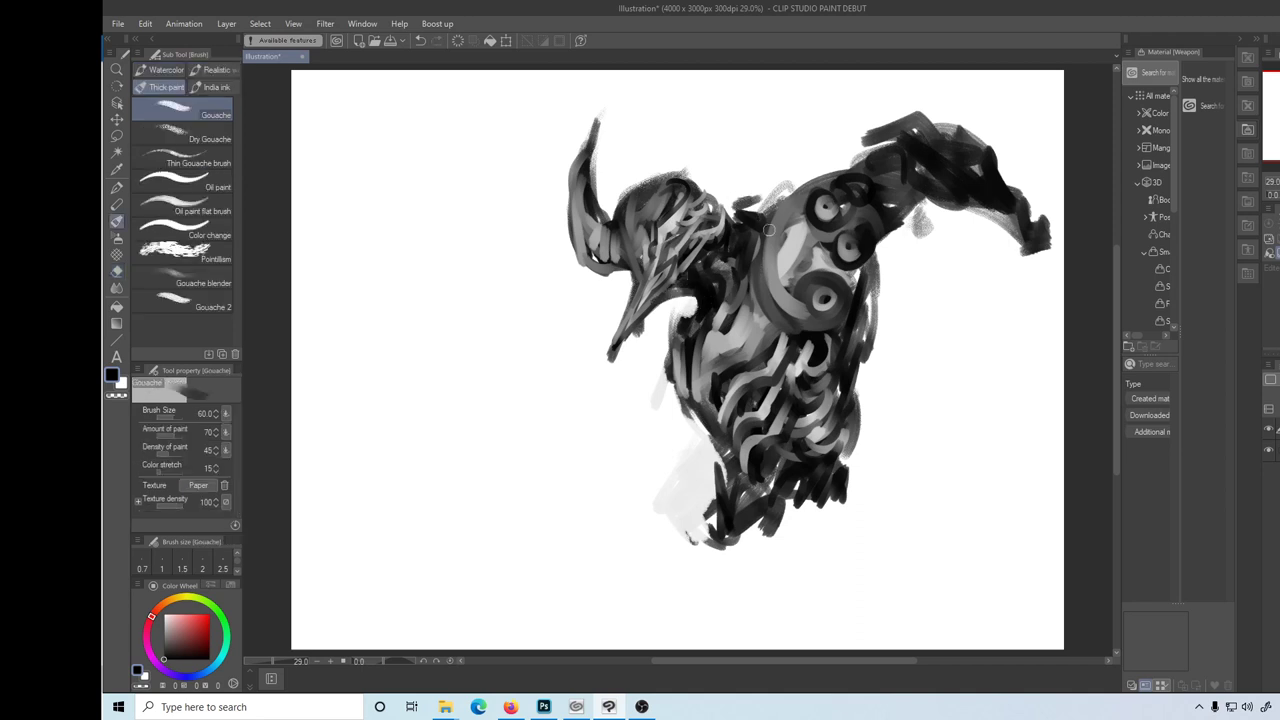
key("e")
left_click_drag(612, 322, 610, 358)
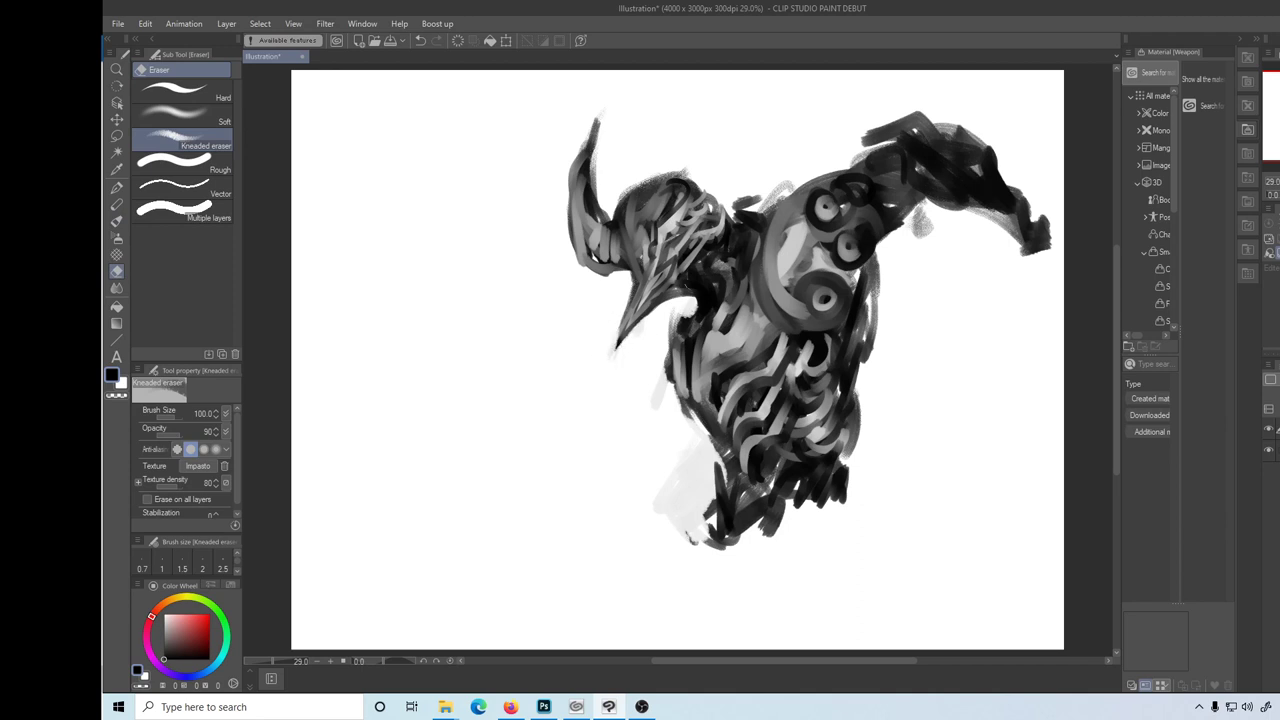
key("b")
left_click_drag(750, 190, 772, 210)
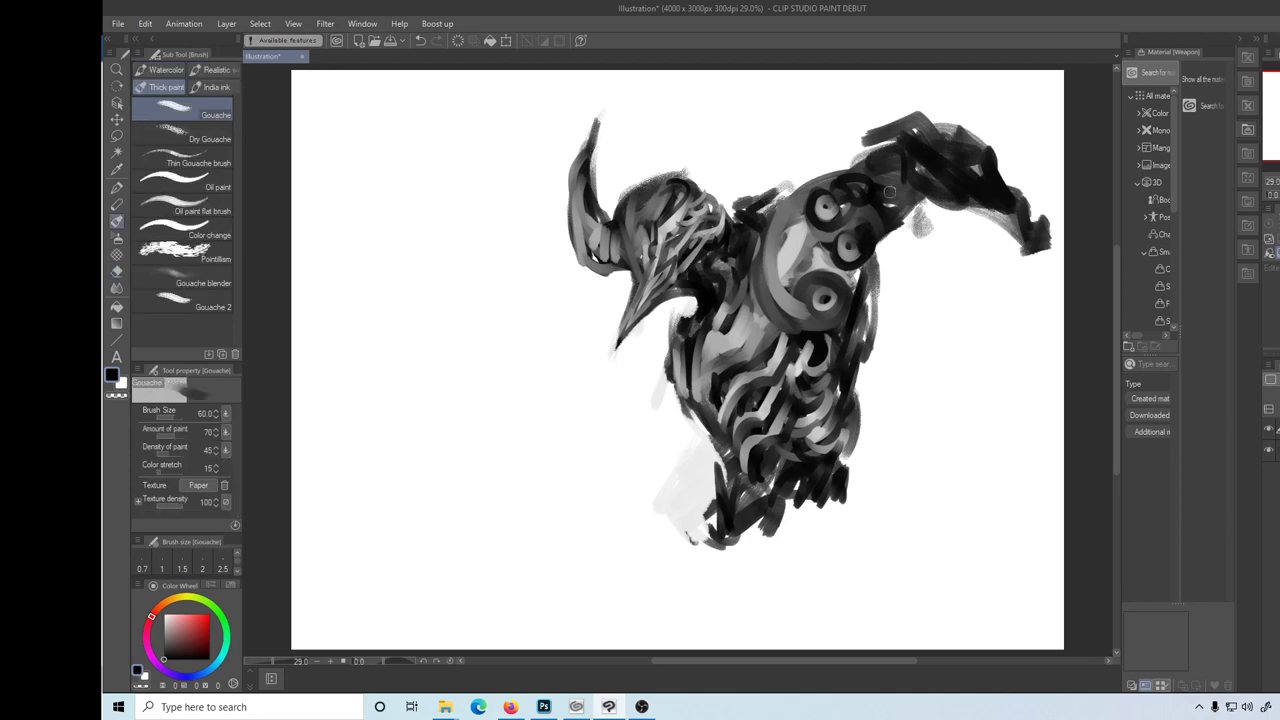
- Darken the upper chest and shoulder, then add light strokes on the shoulder
mouse_move(800, 184)
left_mouse_down()
mouse_move(765, 208)
mouse_move(810, 178)
mouse_move(815, 145)
mouse_move(832, 185)
left_mouse_up()
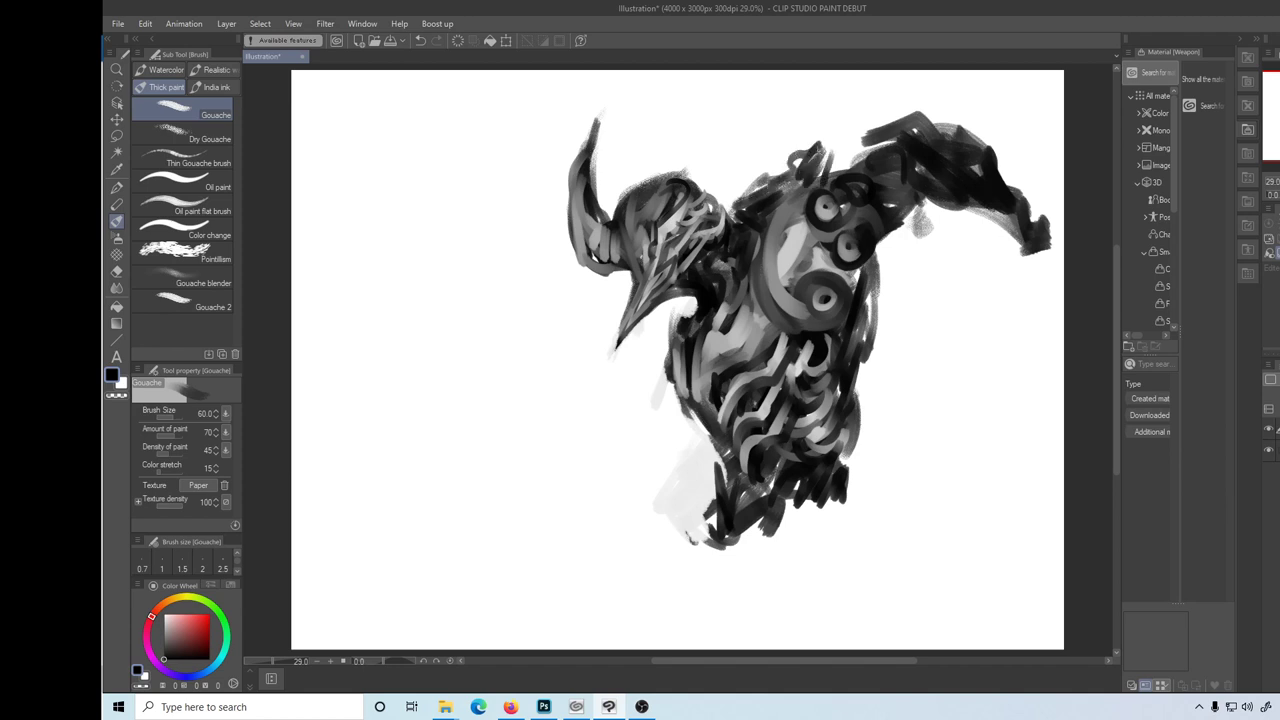
left_click_drag(846, 139, 782, 185)
key("x")
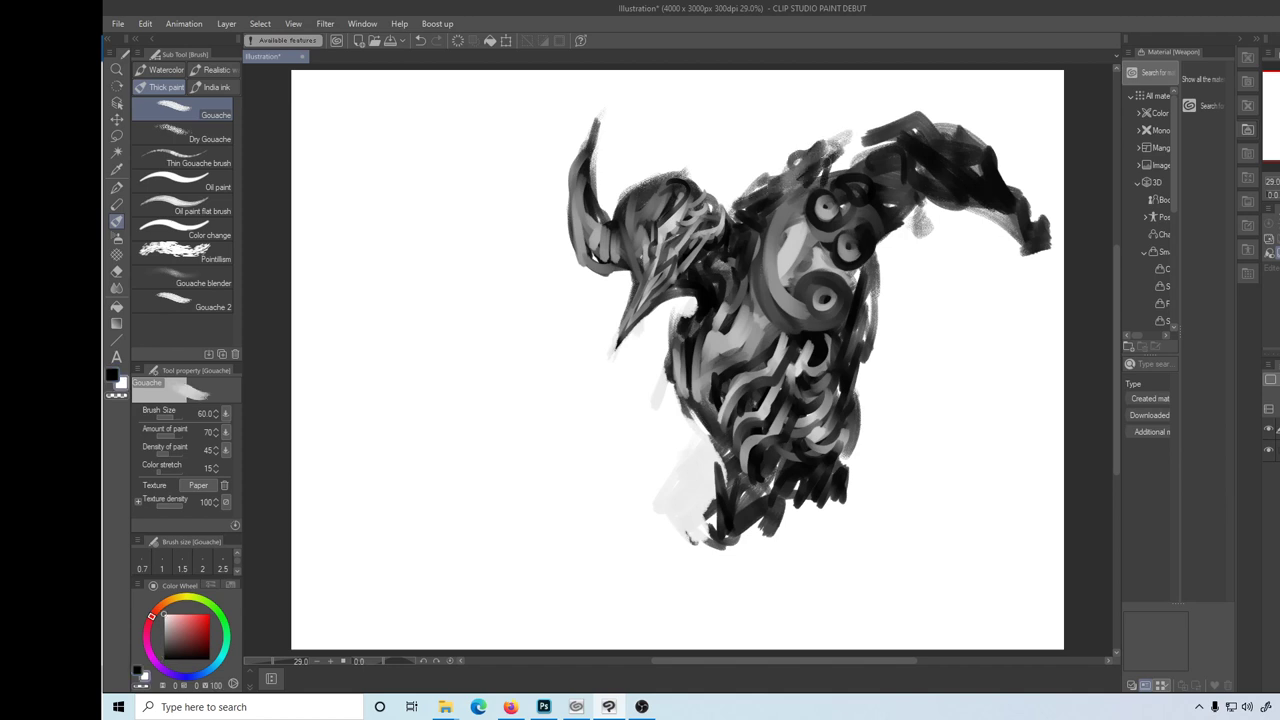
key("x")
left_click_drag(848, 134, 824, 184)
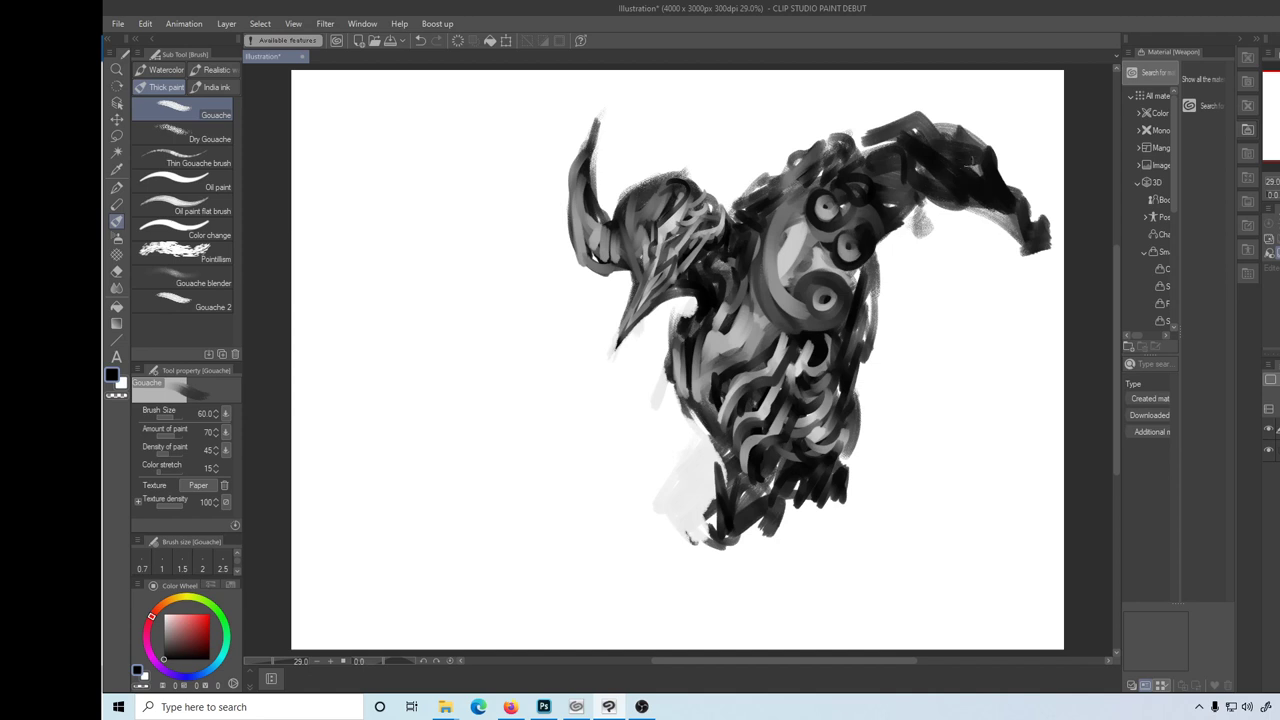
key("x")
mouse_move(890, 132)
left_mouse_down()
mouse_move(826, 178)
mouse_move(911, 133)
left_mouse_up()
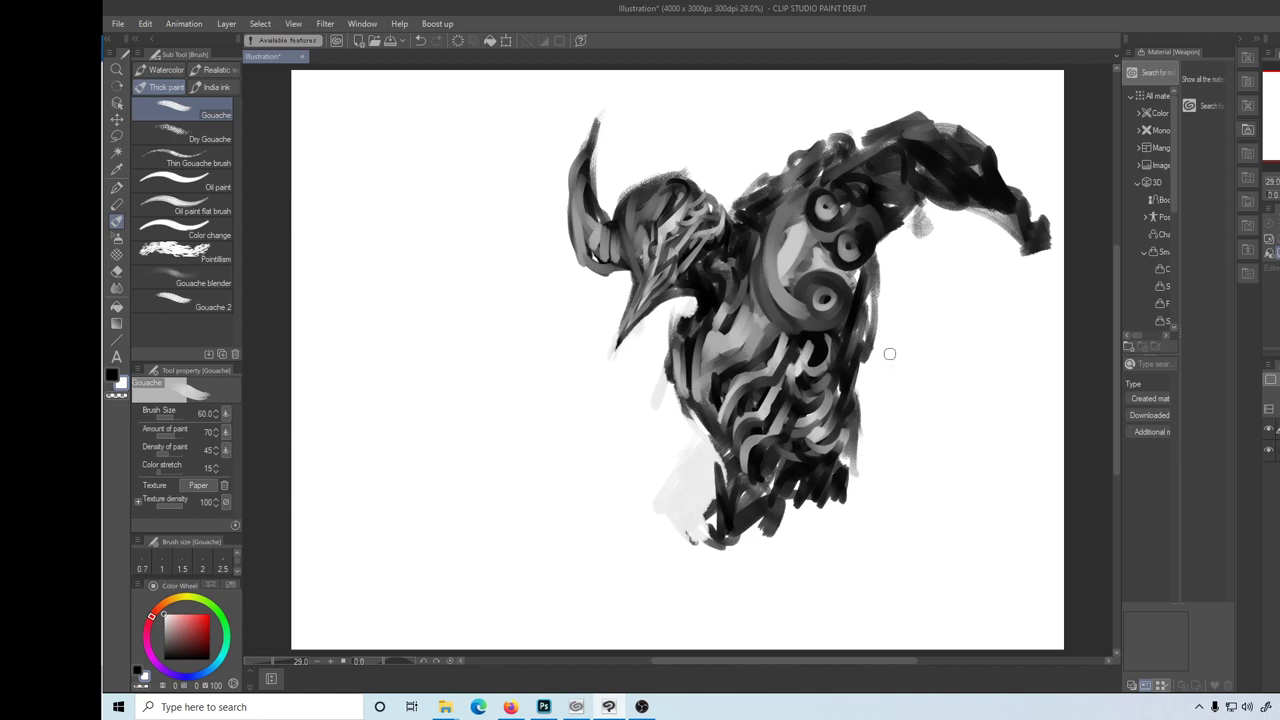
- Replace the thin right-edge line with broader dark strokes down the figure's right side
left_click_drag(880, 316, 898, 388)
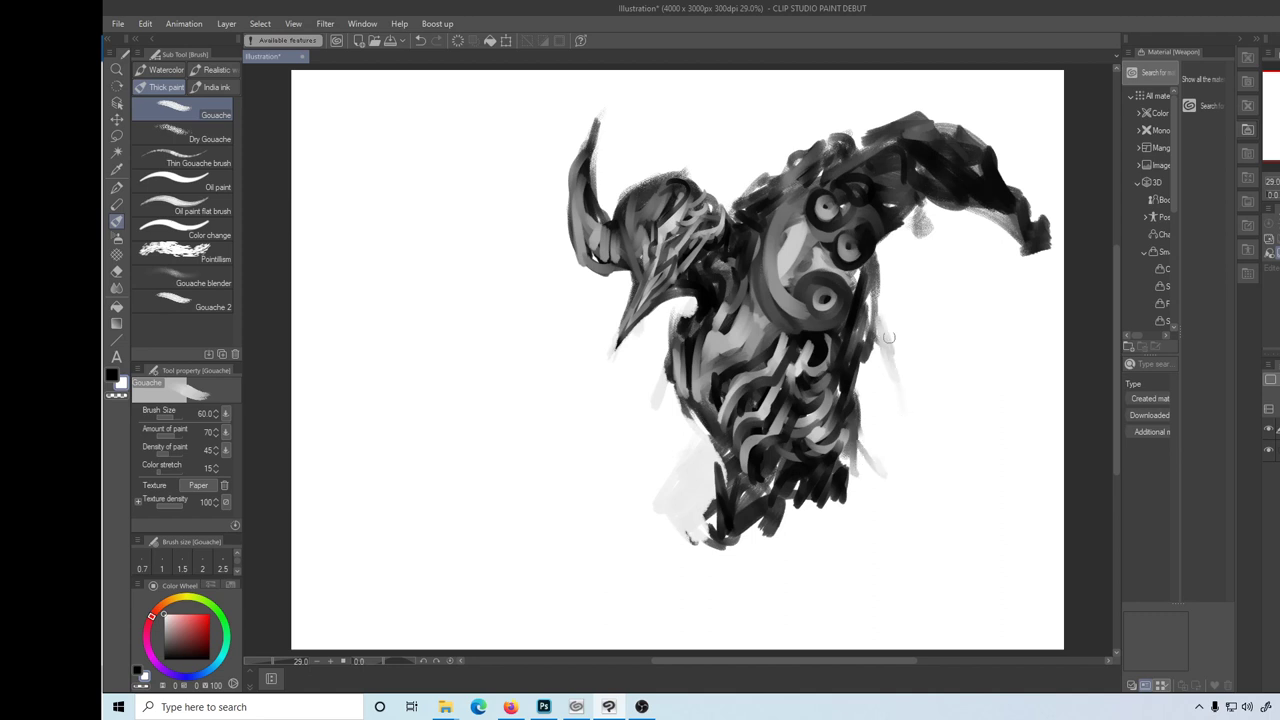
key("x")
left_click_drag(886, 303, 903, 401)
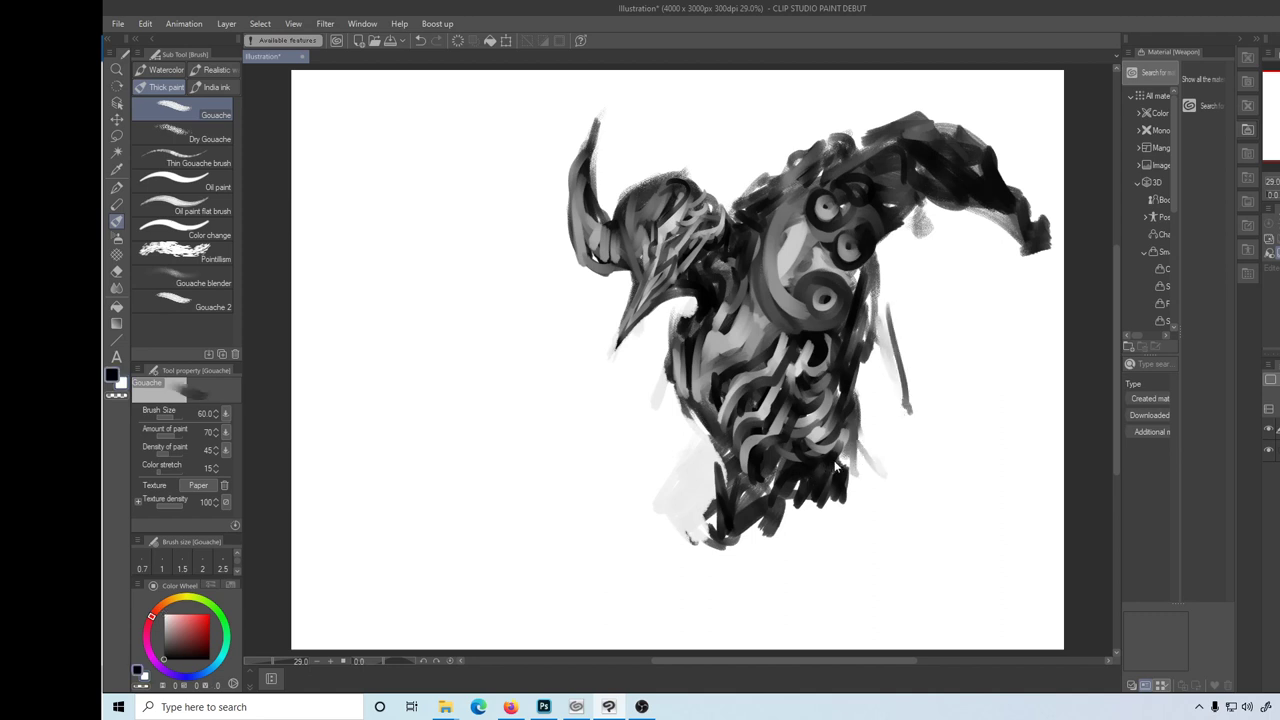
key("ctrl+z")
mouse_move(873, 280)
left_mouse_down()
mouse_move(872, 384)
mouse_move(890, 416)
left_mouse_up()
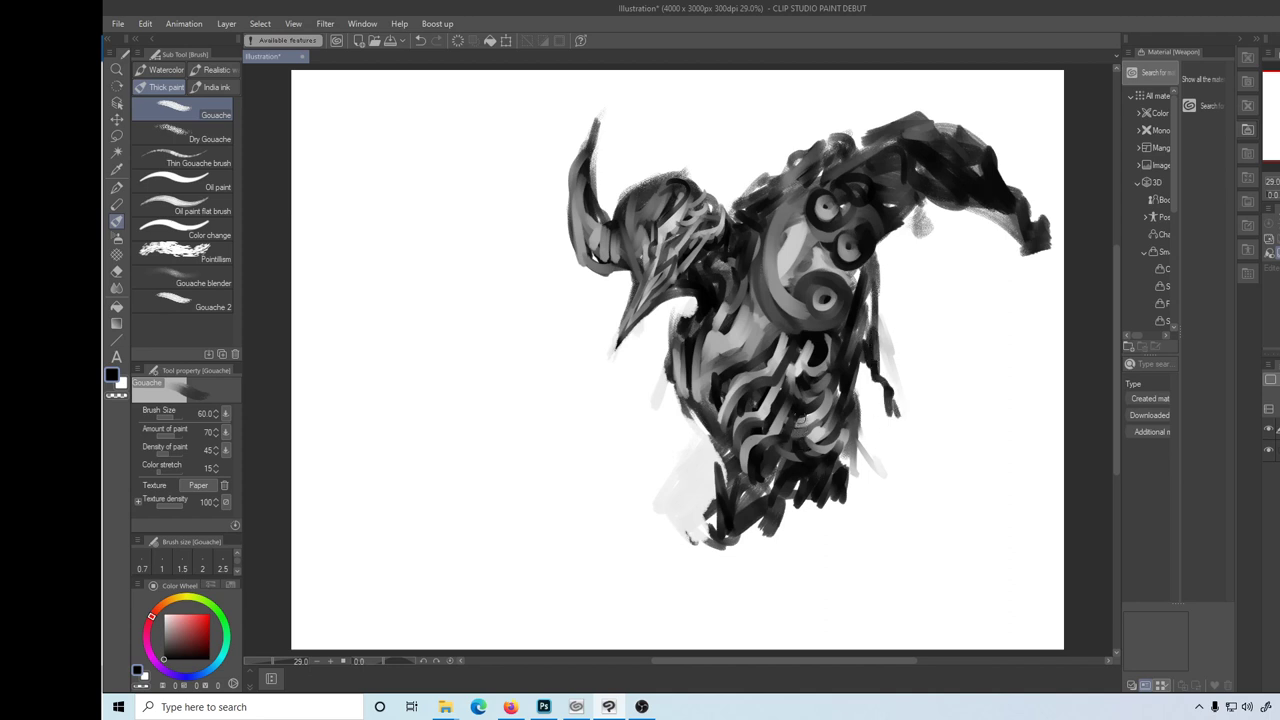
left_click(116, 135)
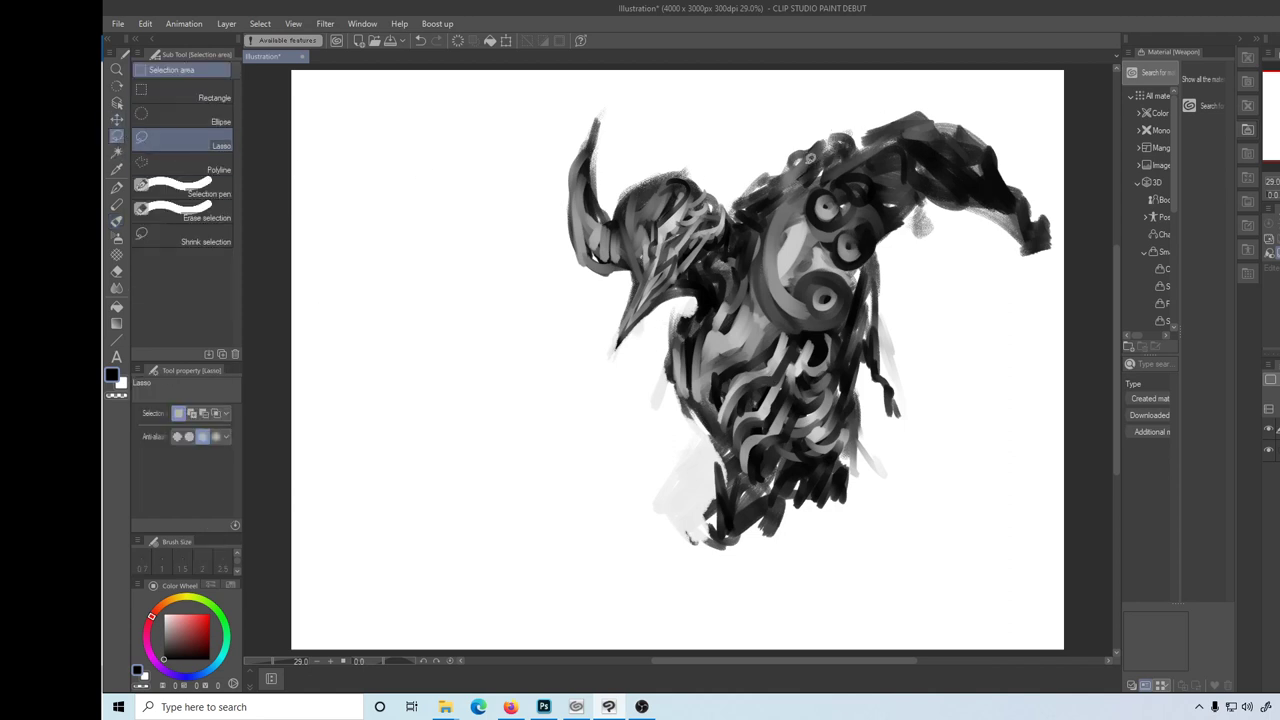
- Lasso the right wing, rotate it clockwise to hang like an arm, and paint the head gap dark
mouse_move(808, 157)
left_mouse_down()
mouse_move(880, 85)
mouse_move(788, 158)
left_mouse_up()
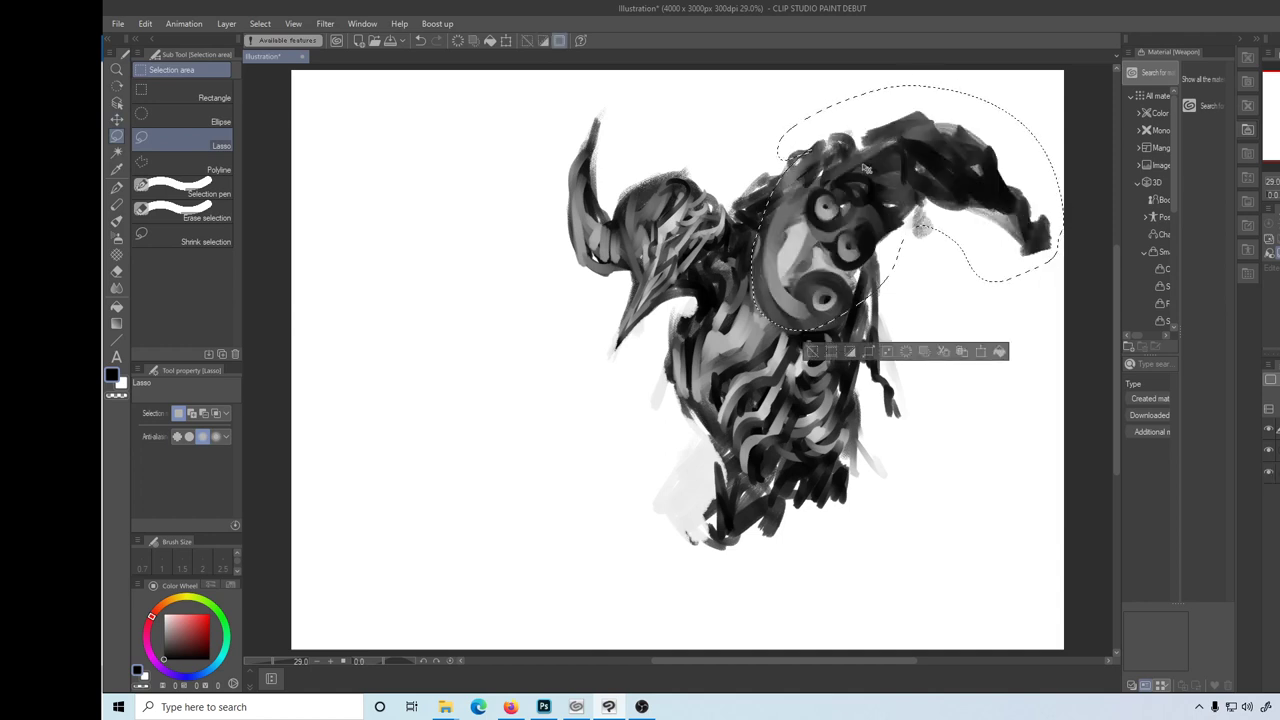
key("ctrl+t")
mouse_move(1046, 67)
left_mouse_down()
mouse_move(1060, 128)
mouse_move(882, 248)
mouse_move(917, 202)
mouse_move(909, 265)
mouse_move(909, 254)
left_mouse_up()
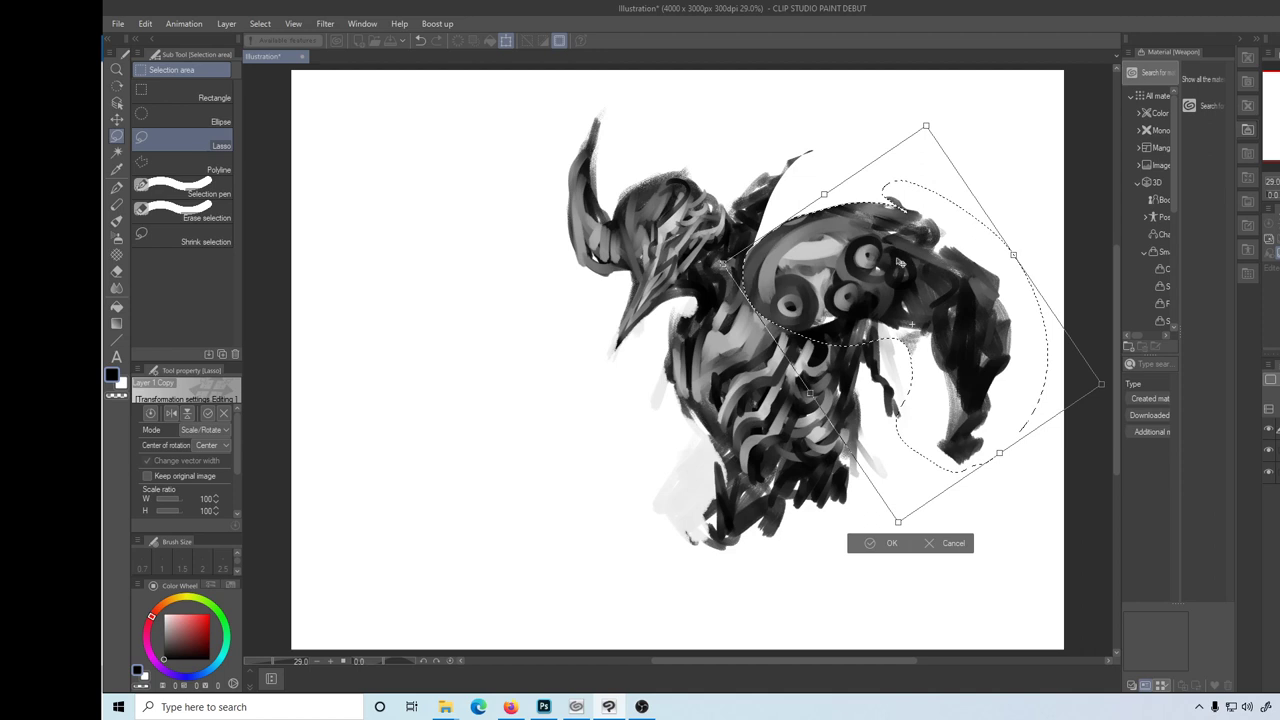
key("Return")
key("ctrl+d")
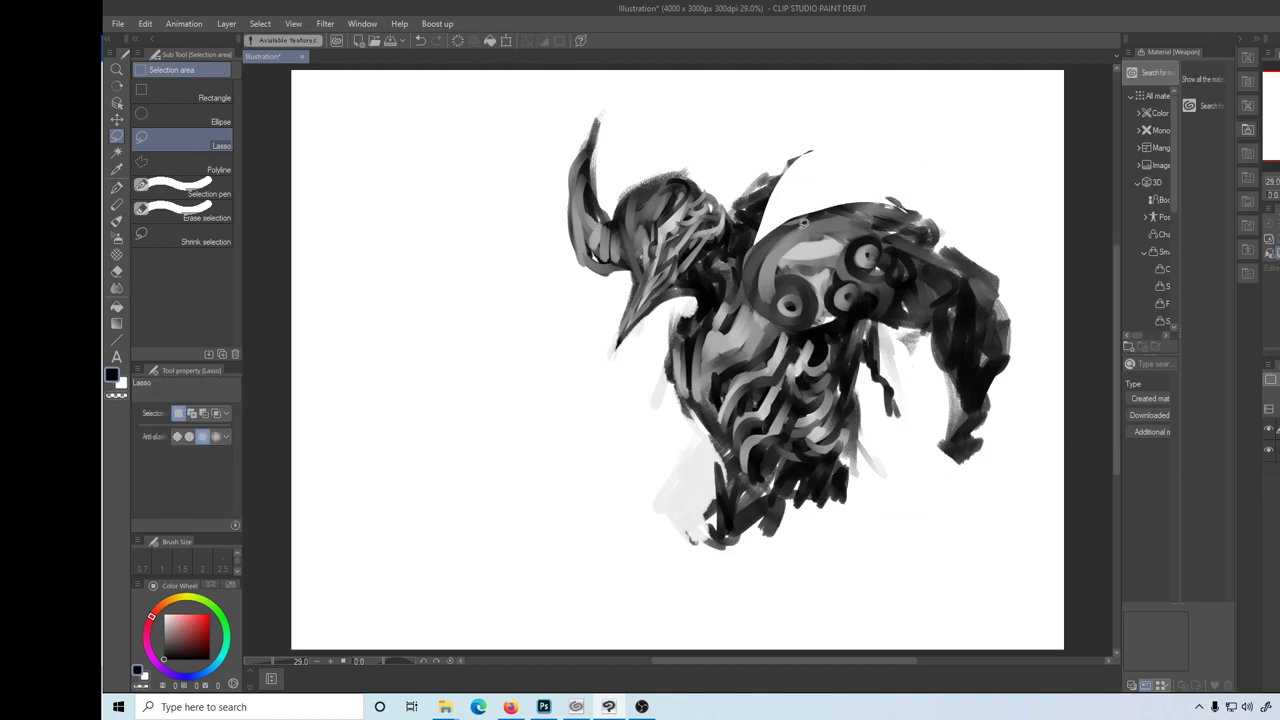
key("b")
mouse_move(784, 219)
left_mouse_down()
mouse_move(752, 250)
mouse_move(830, 190)
mouse_move(800, 198)
mouse_move(866, 192)
mouse_move(786, 210)
mouse_move(850, 218)
mouse_move(765, 250)
left_mouse_up()
- Pattern the lowered right arm with light and dark strokes using eyedropped greys
left_click_drag(852, 206, 894, 254)
left_click(898, 250, "alt")
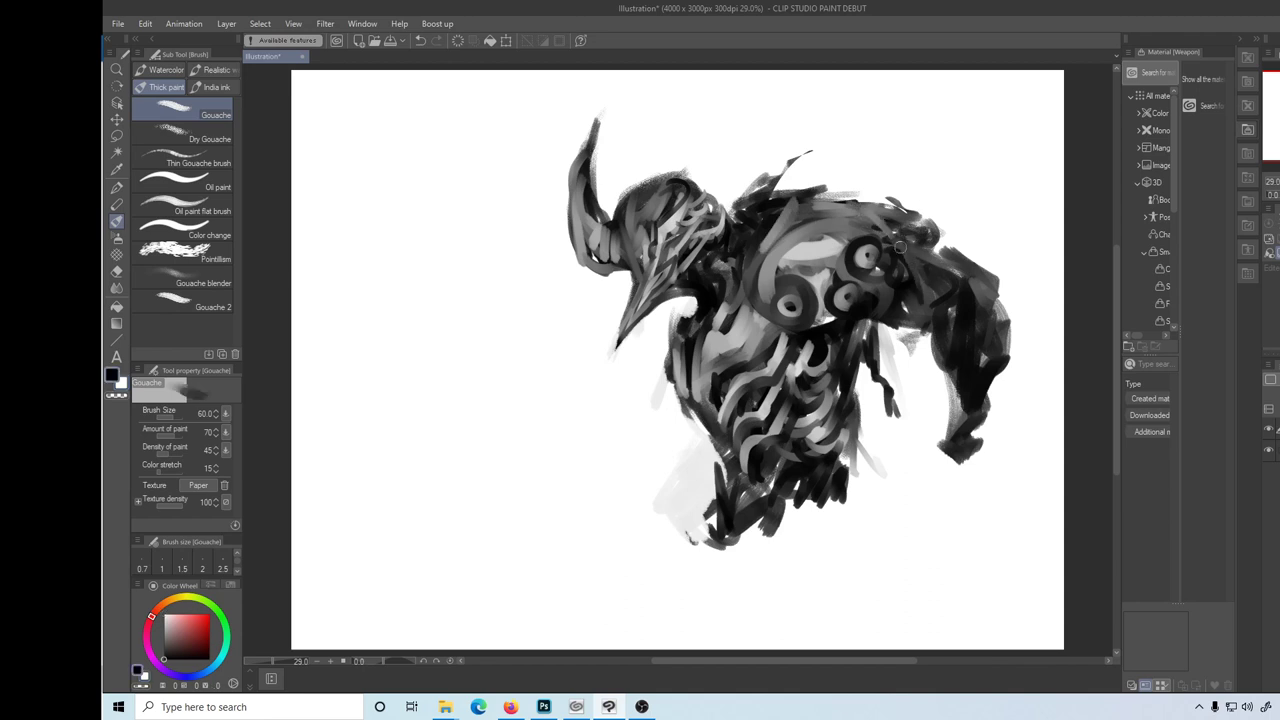
left_click(944, 325, "alt")
mouse_move(964, 278)
left_mouse_down()
mouse_move(940, 340)
mouse_move(963, 360)
mouse_move(968, 292)
mouse_move(980, 345)
mouse_move(970, 415)
mouse_move(989, 384)
left_mouse_up()
left_click(989, 383, "alt")
mouse_move(988, 330)
left_mouse_down()
mouse_move(990, 272)
mouse_move(992, 375)
mouse_move(972, 405)
left_mouse_up()
left_click(985, 300, "alt")
left_click_drag(937, 324, 966, 410)
left_click_drag(970, 345, 972, 425)
mouse_move(986, 260)
left_mouse_down()
mouse_move(984, 410)
mouse_move(1005, 257)
left_mouse_up()
left_click(988, 278, "alt")
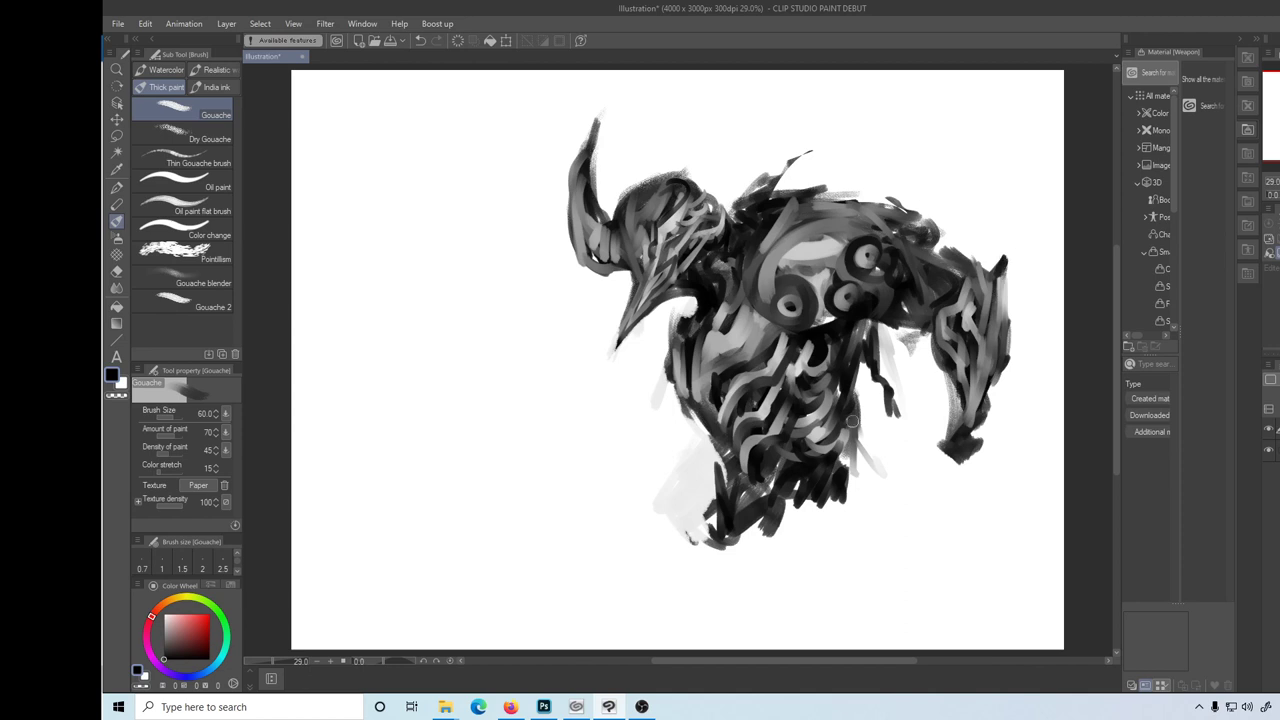
- Erase pale strokes beside the torso, then sketch dark strokes and lines below the body
key("e")
mouse_move(870, 330)
left_mouse_down()
mouse_move(895, 415)
mouse_move(885, 398)
mouse_move(885, 436)
mouse_move(852, 480)
mouse_move(863, 326)
left_mouse_up()
key("b")
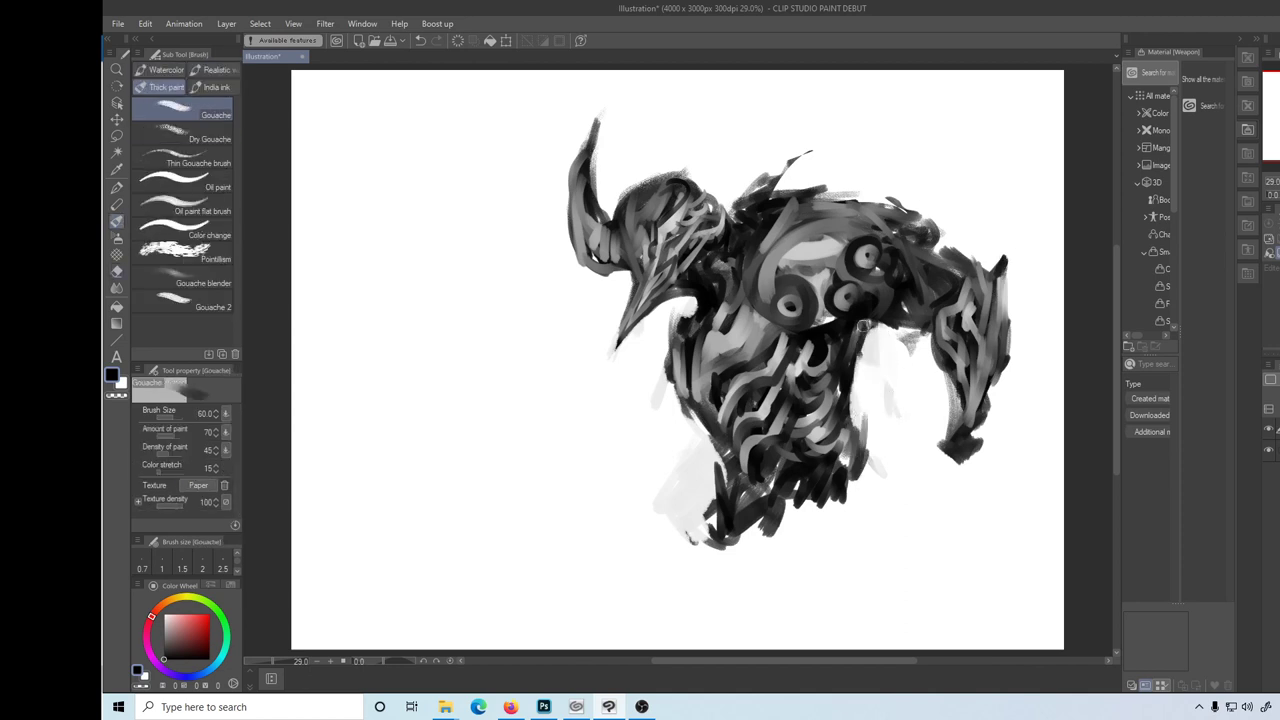
mouse_move(836, 470)
left_mouse_down()
mouse_move(780, 512)
mouse_move(740, 515)
left_mouse_up()
left_click_drag(750, 468, 716, 515)
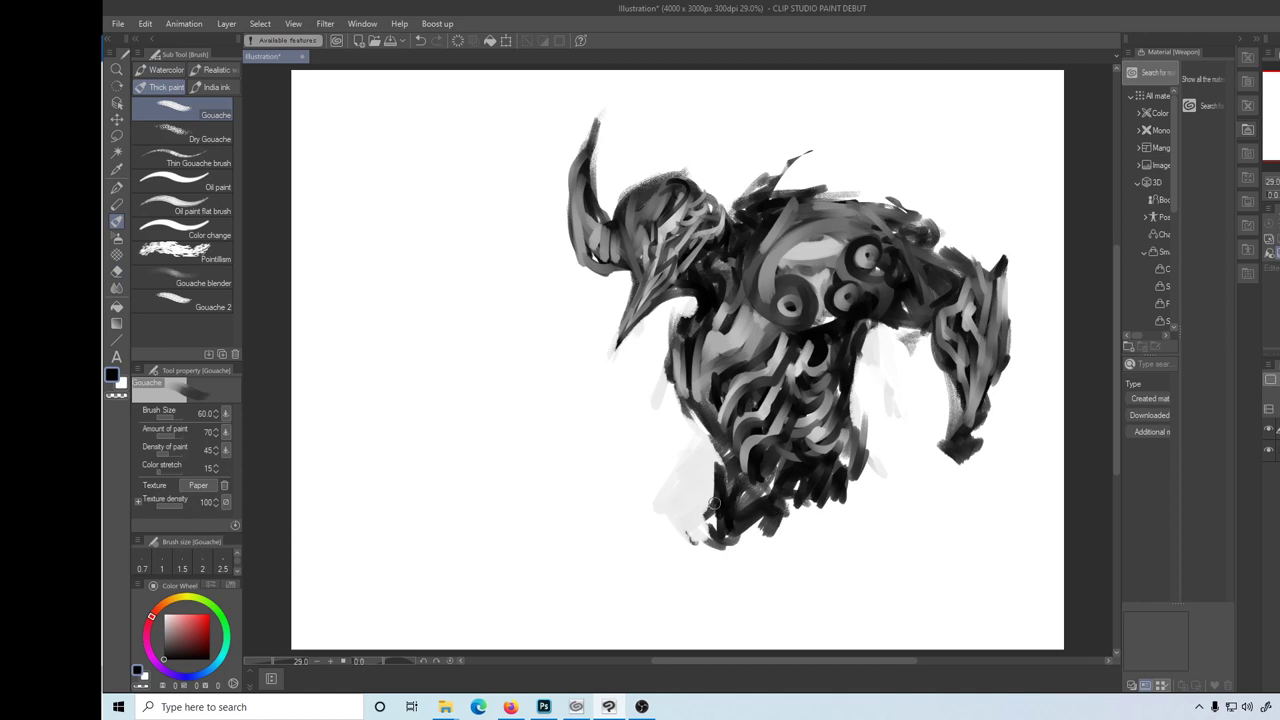
left_click_drag(700, 455, 662, 548)
mouse_move(718, 496)
left_mouse_down()
mouse_move(665, 530)
mouse_move(673, 585)
left_mouse_up()
mouse_move(766, 518)
left_mouse_down()
mouse_move(677, 612)
mouse_move(830, 518)
left_mouse_up()
mouse_move(680, 608)
left_mouse_down()
mouse_move(865, 505)
mouse_move(880, 530)
mouse_move(876, 565)
mouse_move(678, 636)
left_mouse_up()
- Sketch the lower armour outlines below the body, including a long curve to the lower left
left_click_drag(782, 558, 862, 606)
left_click_drag(866, 532, 896, 640)
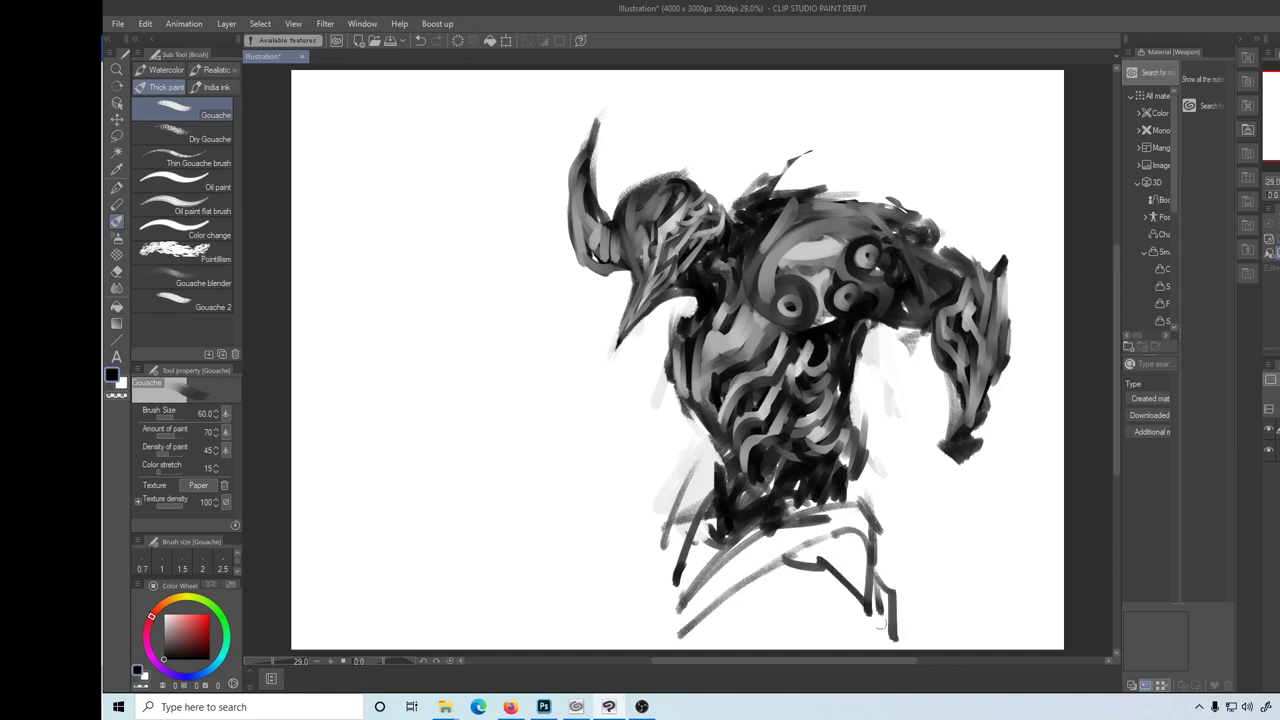
mouse_move(792, 572)
left_mouse_down()
mouse_move(840, 648)
mouse_move(684, 640)
mouse_move(764, 612)
left_mouse_up()
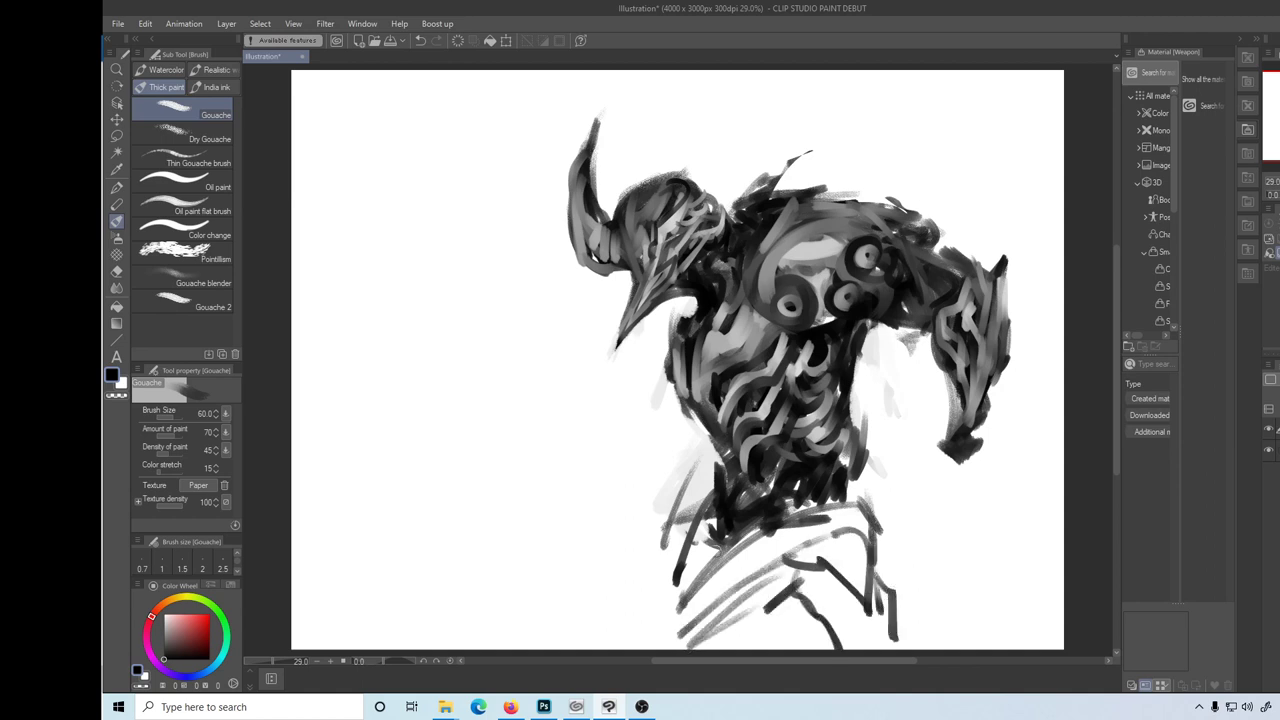
left_click_drag(680, 570, 680, 644)
mouse_move(688, 500)
left_mouse_down()
mouse_move(458, 578)
mouse_move(496, 636)
left_mouse_up()
left_click_drag(446, 582, 488, 642)
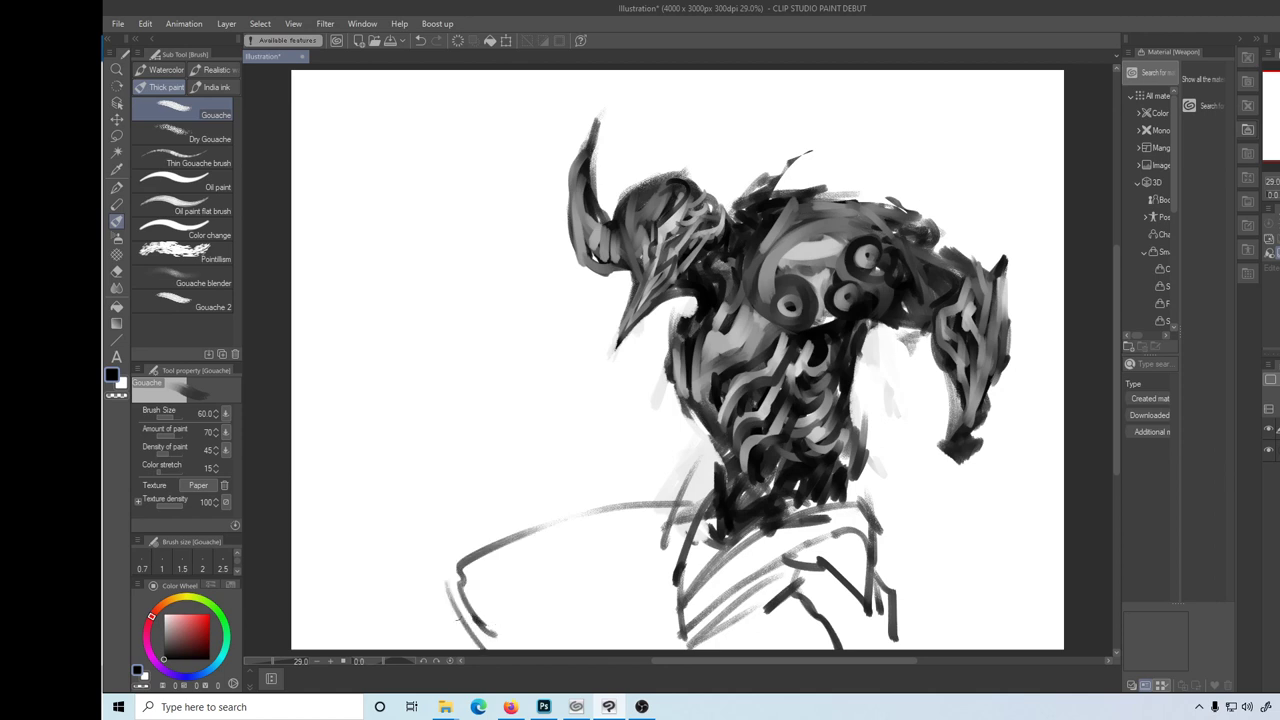
mouse_move(462, 548)
left_mouse_down()
mouse_move(660, 521)
mouse_move(606, 534)
mouse_move(528, 514)
mouse_move(550, 570)
mouse_move(681, 582)
left_mouse_up()
left_click_drag(572, 598, 478, 632)
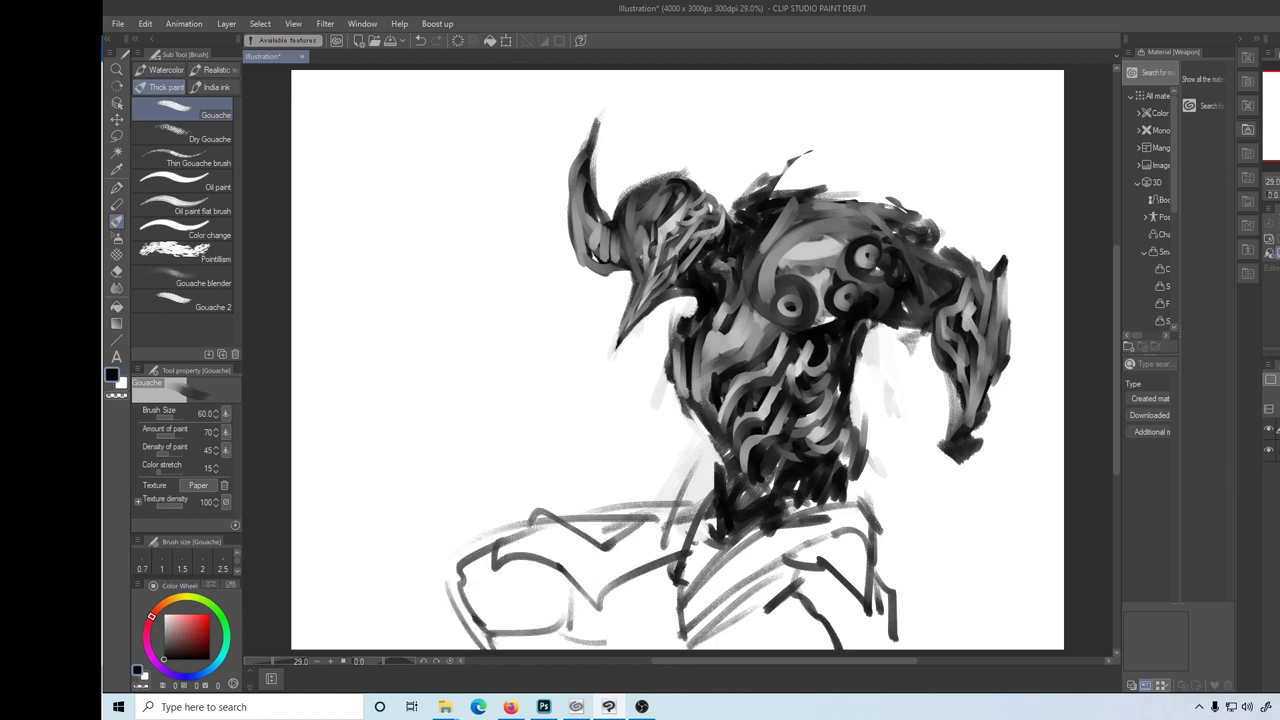
left_click_drag(607, 638, 678, 612)
- Paint grey and dark strokes across the lower chest and darken the lower right
left_click(777, 557, "alt")
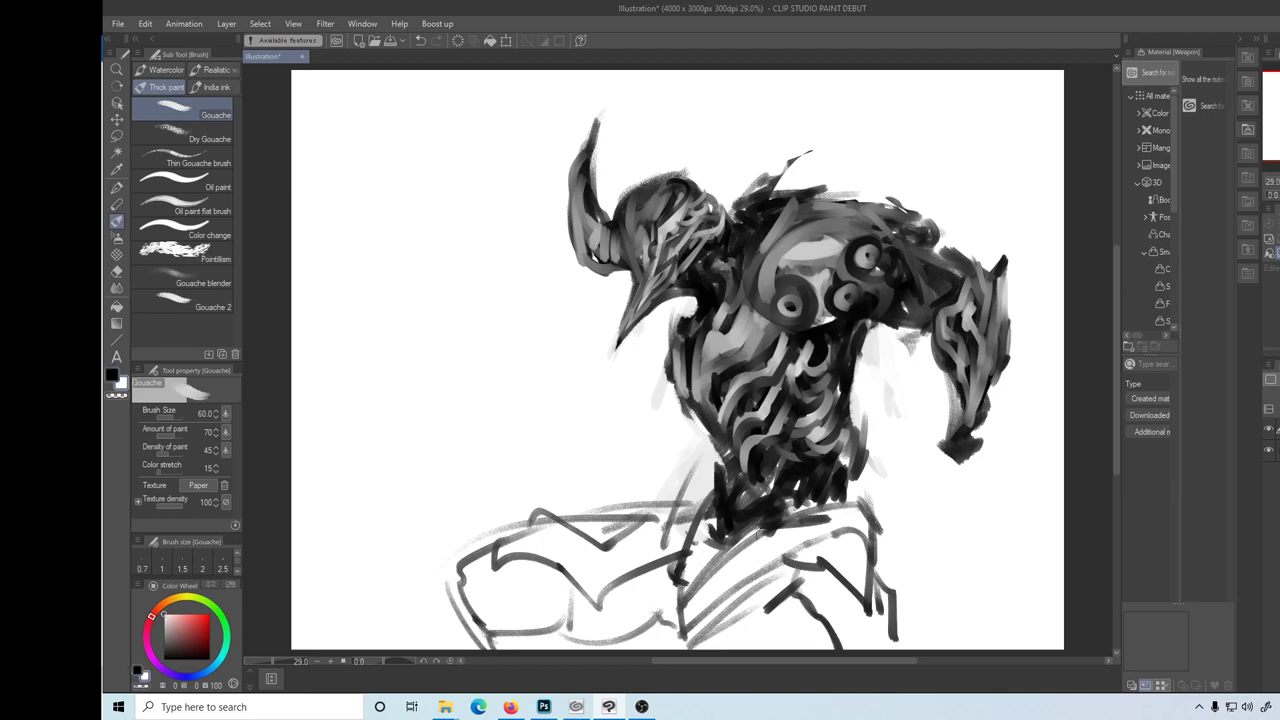
mouse_move(692, 608)
left_mouse_down()
mouse_move(778, 530)
mouse_move(690, 610)
mouse_move(805, 530)
mouse_move(870, 505)
left_mouse_up()
left_click(760, 540, "alt")
left_click_drag(805, 530, 870, 565)
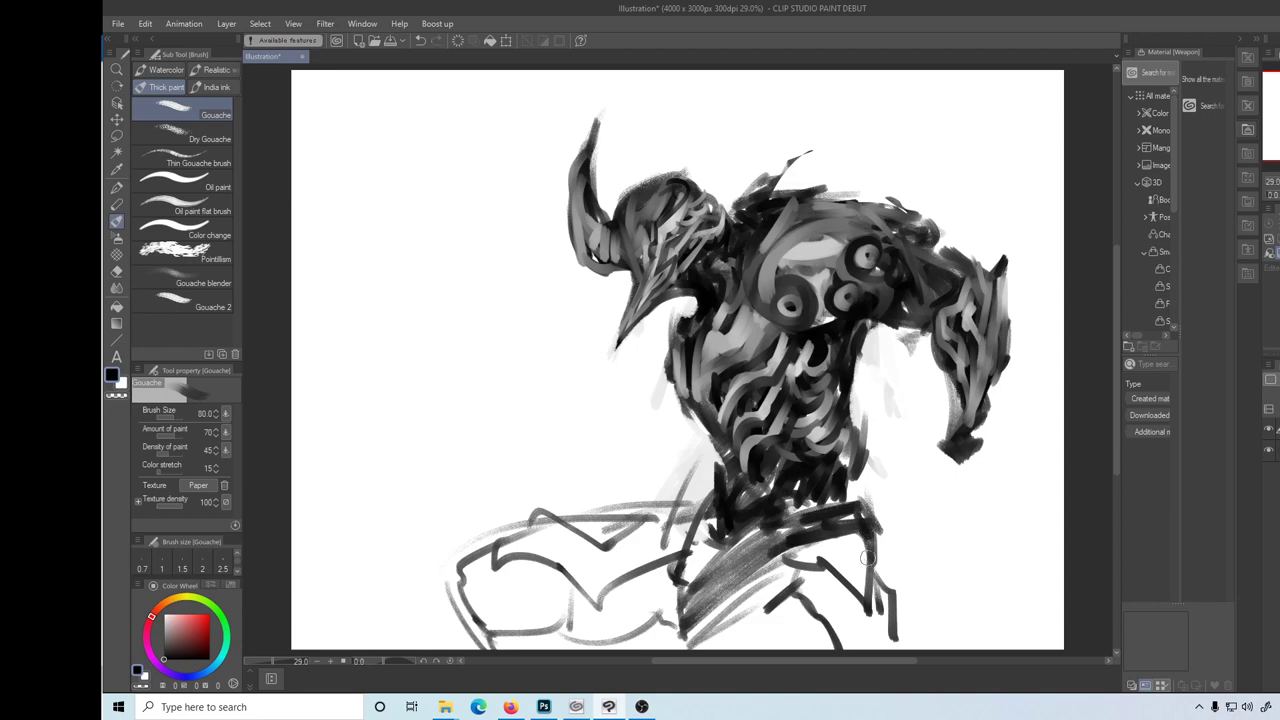
mouse_move(785, 570)
left_mouse_down()
mouse_move(855, 540)
mouse_move(828, 580)
left_mouse_up()
mouse_move(875, 530)
left_mouse_down()
mouse_move(850, 600)
mouse_move(725, 625)
left_mouse_up()
left_click_drag(765, 575, 850, 640)
left_click_drag(835, 580, 872, 648)
left_click_drag(866, 596, 890, 650)
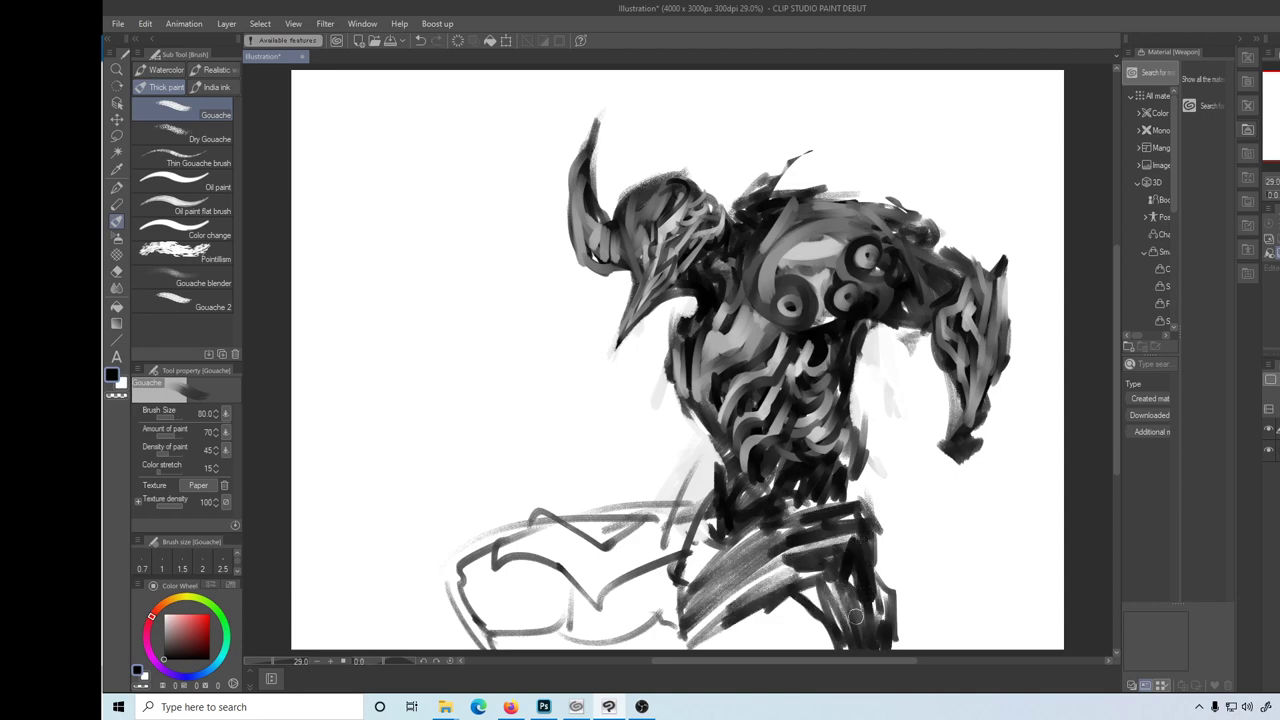
- At brush size 200, block in the lower-left shape with broad dark strokes
key("bracketright")
left_click_drag(650, 535, 495, 600)
mouse_move(570, 525)
left_mouse_down()
mouse_move(465, 570)
mouse_move(500, 650)
left_mouse_up()
mouse_move(535, 550)
left_mouse_down()
mouse_move(515, 580)
mouse_move(625, 600)
mouse_move(670, 640)
mouse_move(690, 540)
left_mouse_up()
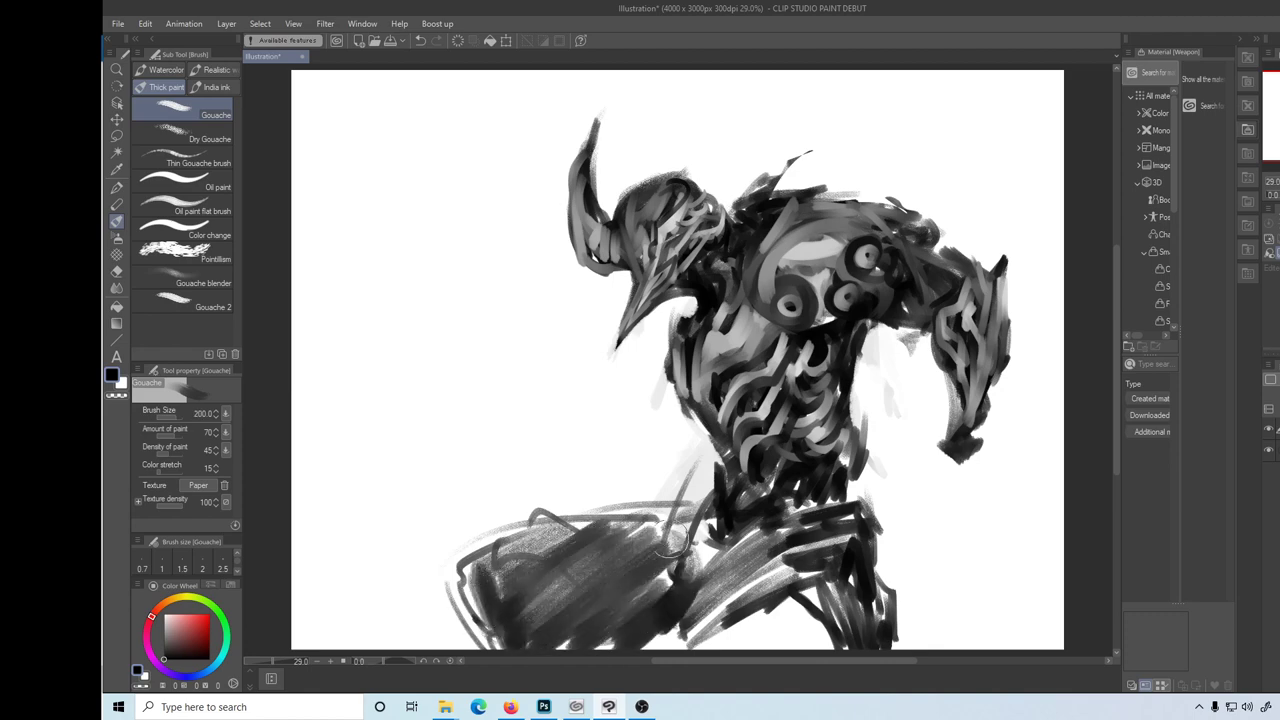
mouse_move(545, 520)
left_mouse_down()
mouse_move(697, 528)
mouse_move(720, 632)
left_mouse_up()
mouse_move(705, 585)
left_mouse_down()
mouse_move(795, 652)
mouse_move(848, 645)
mouse_move(645, 652)
left_mouse_up()
- Back at size 100, layer lighter and darker eyedropped greys over the lower torso
key("bracketleft")
mouse_move(766, 555)
left_mouse_down()
mouse_move(825, 515)
mouse_move(805, 522)
left_mouse_up()
mouse_move(742, 578)
left_mouse_down()
mouse_move(790, 525)
mouse_move(855, 515)
mouse_move(862, 552)
mouse_move(748, 590)
mouse_move(846, 552)
mouse_move(878, 600)
mouse_move(822, 542)
mouse_move(758, 556)
left_mouse_up()
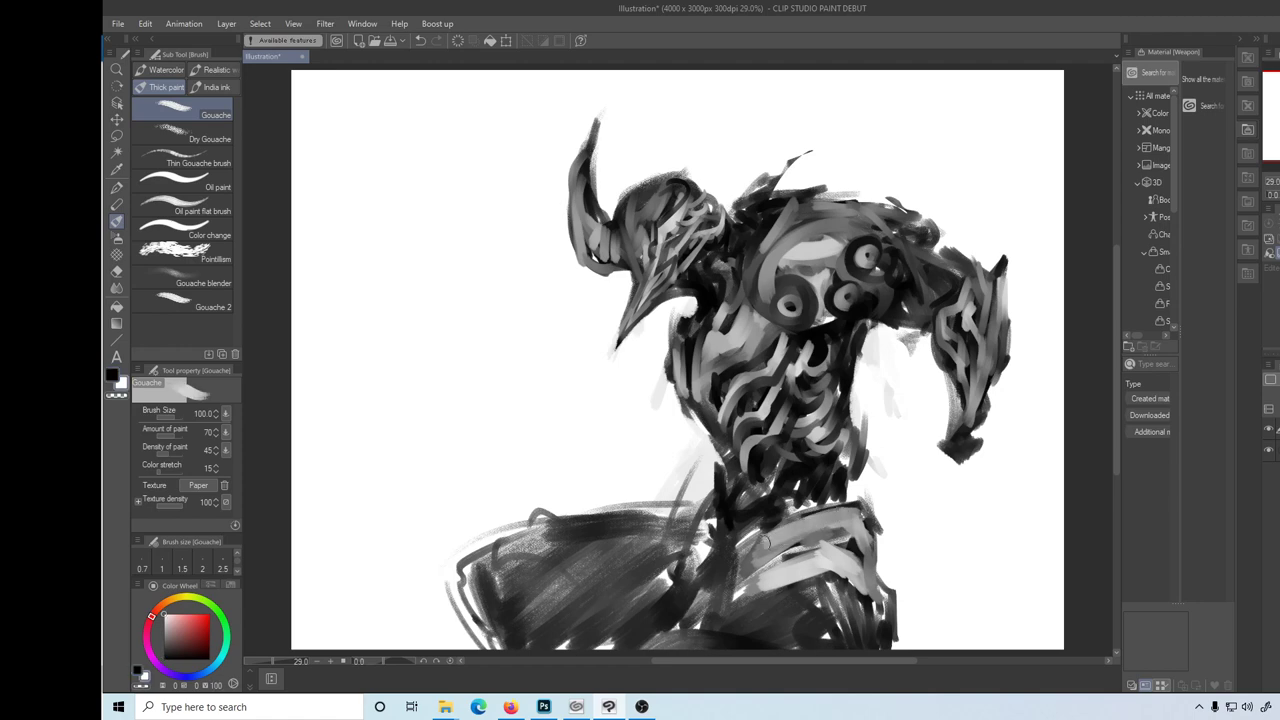
mouse_move(845, 510)
left_mouse_down()
mouse_move(752, 552)
mouse_move(830, 528)
mouse_move(870, 552)
mouse_move(822, 506)
mouse_move(760, 528)
mouse_move(860, 490)
left_mouse_up()
left_click(836, 490, "alt")
mouse_move(740, 620)
left_mouse_down()
mouse_move(835, 585)
mouse_move(840, 605)
mouse_move(862, 590)
left_mouse_up()
left_click(743, 617, "alt")
mouse_move(850, 645)
left_mouse_down()
mouse_move(890, 602)
mouse_move(815, 648)
left_mouse_up()
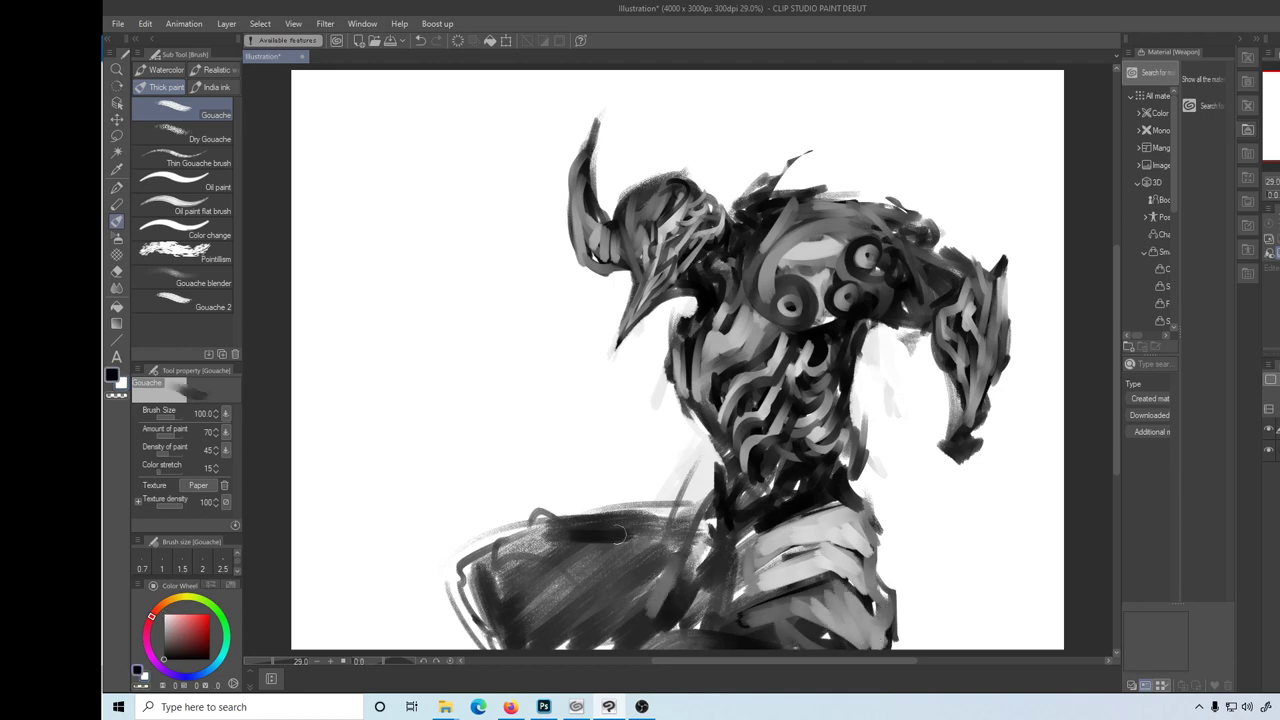
- Alternate light and dark grey gouache strokes over the lower-left armour
left_click_drag(605, 527, 675, 600)
left_click_drag(632, 510, 700, 578)
mouse_move(515, 540)
left_mouse_down()
mouse_move(630, 625)
mouse_move(590, 540)
mouse_move(650, 600)
left_mouse_up()
left_click(660, 625, "alt")
mouse_move(615, 550)
left_mouse_down()
mouse_move(678, 640)
mouse_move(632, 645)
mouse_move(620, 610)
left_mouse_up()
left_click(632, 640, "alt")
left_click(506, 580, "alt")
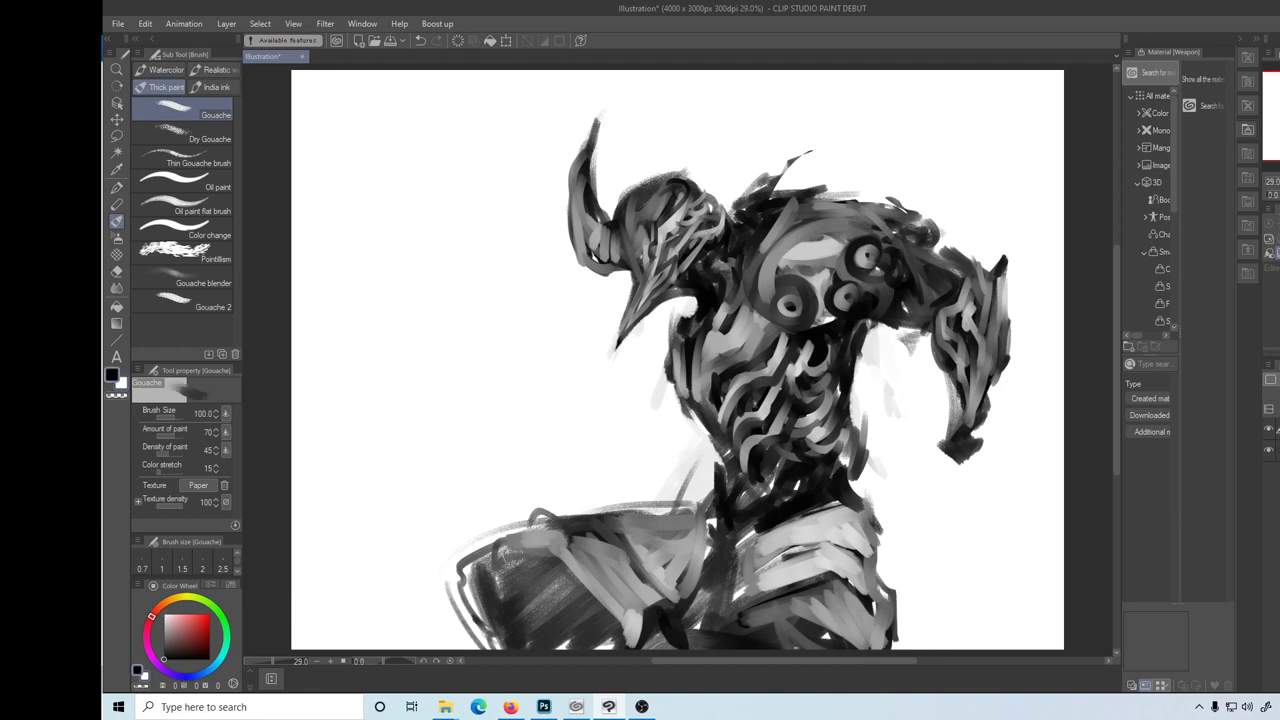
mouse_move(490, 552)
left_mouse_down()
mouse_move(508, 602)
mouse_move(500, 630)
mouse_move(475, 635)
mouse_move(548, 580)
mouse_move(505, 605)
mouse_move(580, 630)
left_mouse_up()
left_click(506, 600, "alt")
mouse_move(540, 565)
left_mouse_down()
mouse_move(612, 630)
mouse_move(560, 648)
left_mouse_up()
left_click(588, 640, "alt")
- Paint alternating light and dark sampled-grey gouache strokes down the chest
scroll(677, 640, "left", 5)
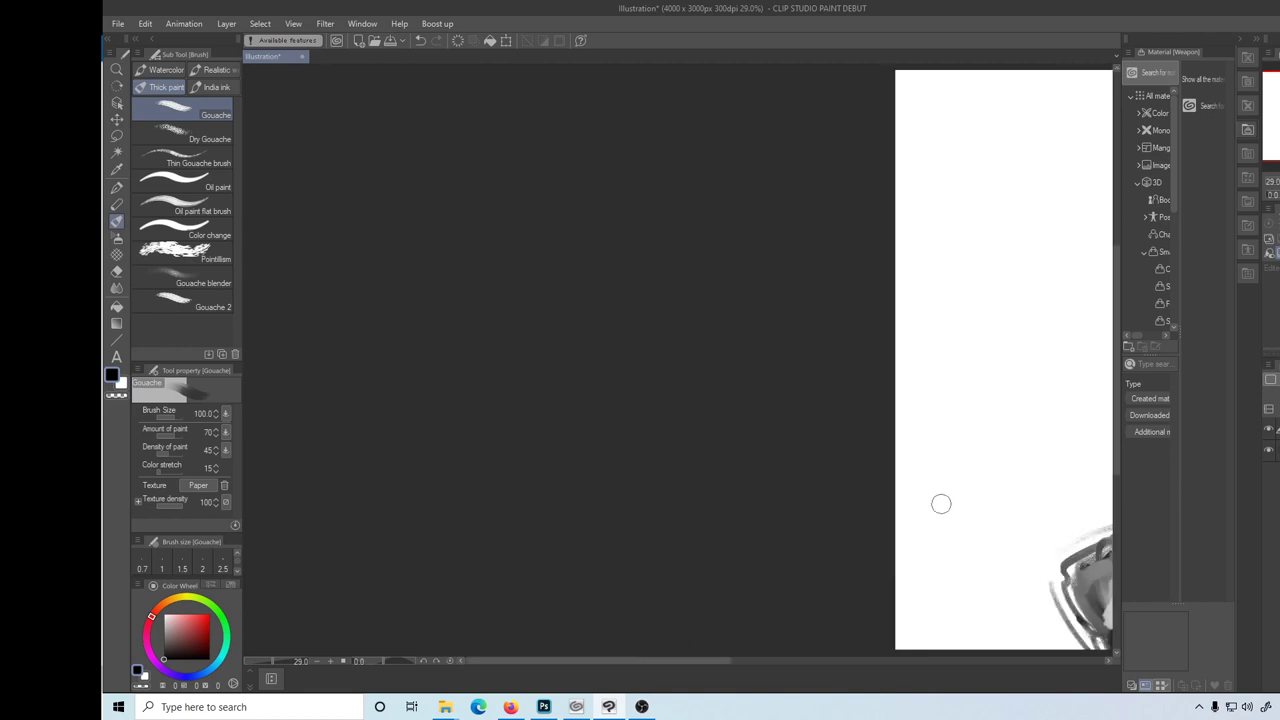
scroll(941, 504, "right", 4)
scroll(650, 409, "right", 1)
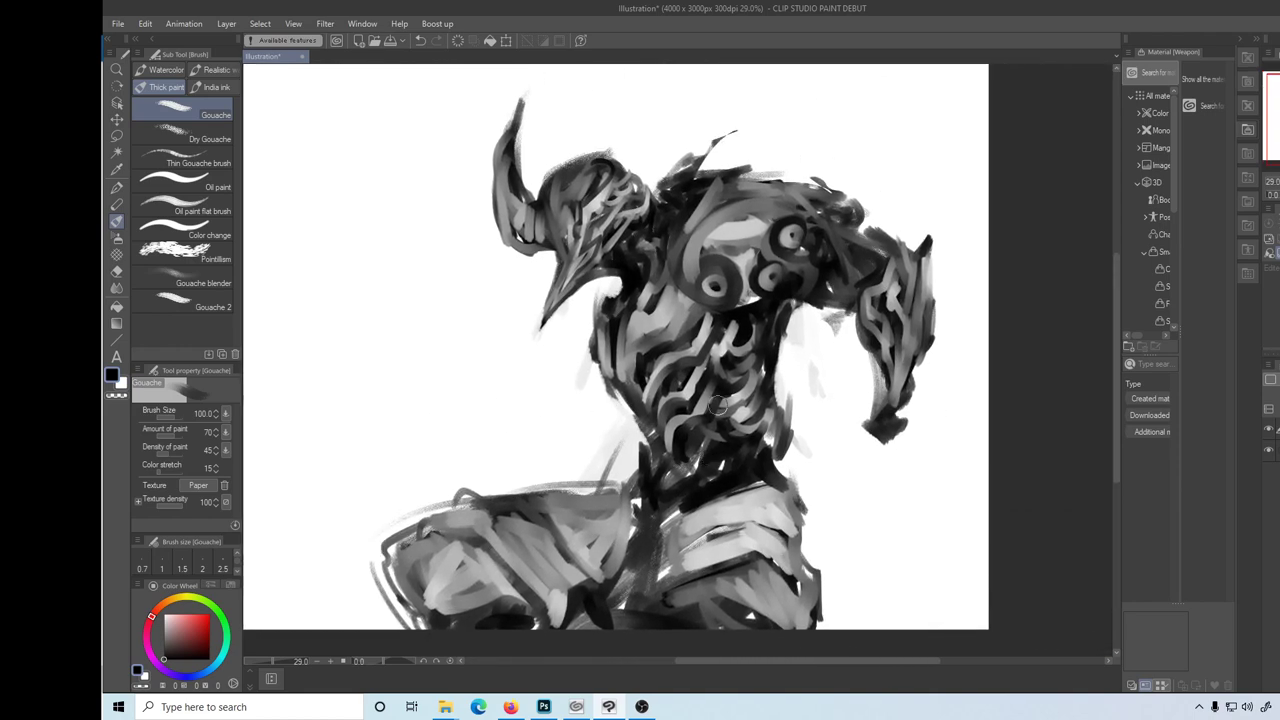
left_click(692, 178, "alt")
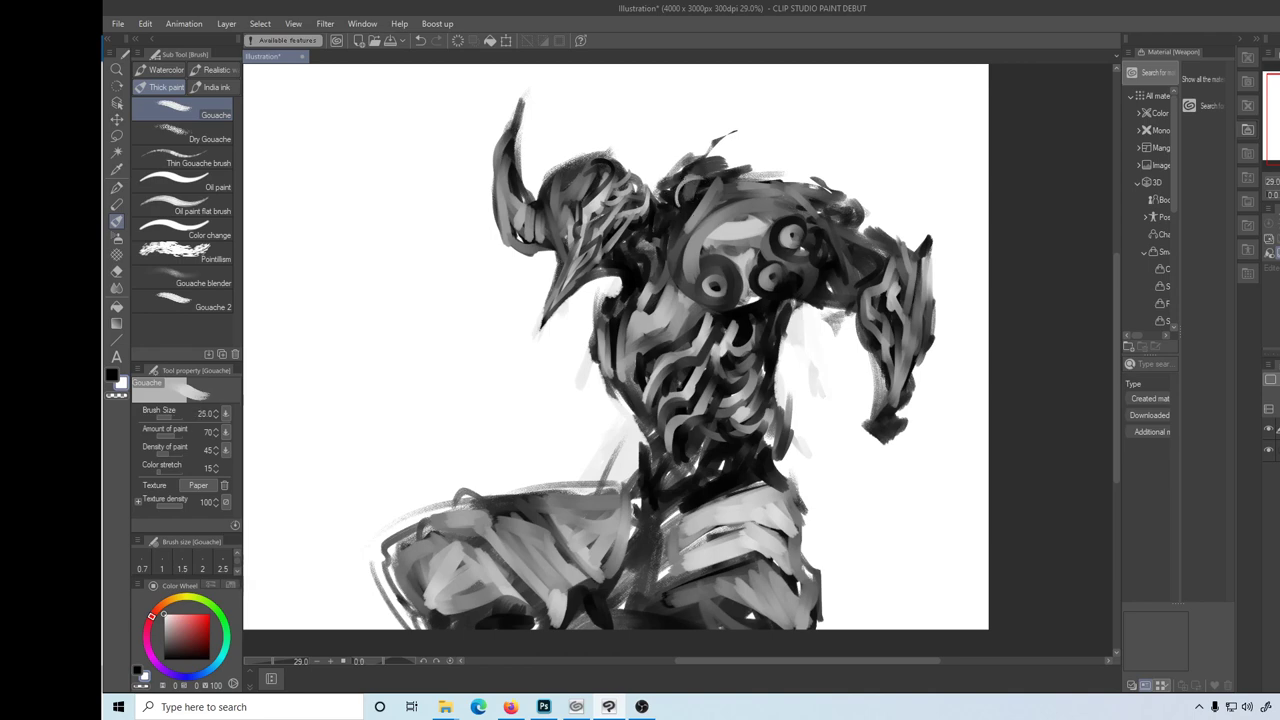
left_click_drag(673, 215, 656, 300)
left_click(666, 245, "alt")
left_click_drag(672, 214, 656, 304)
left_click(676, 200, "alt")
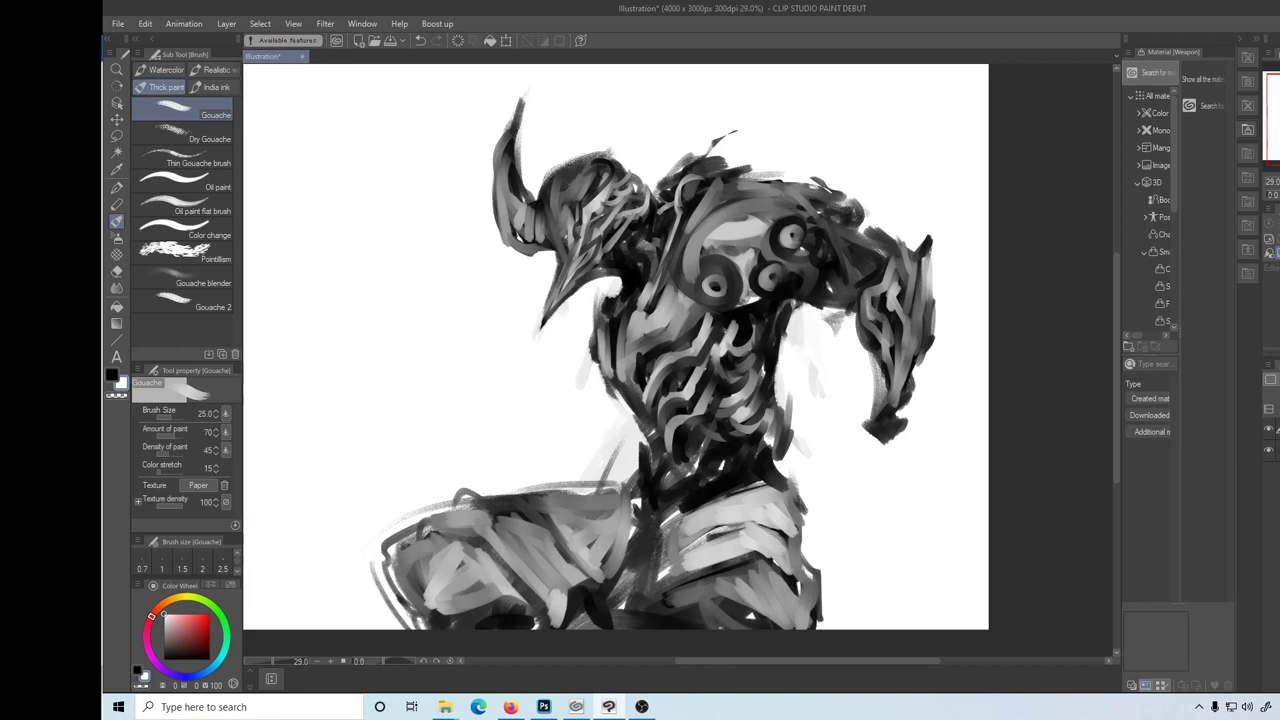
left_click(674, 205, "alt")
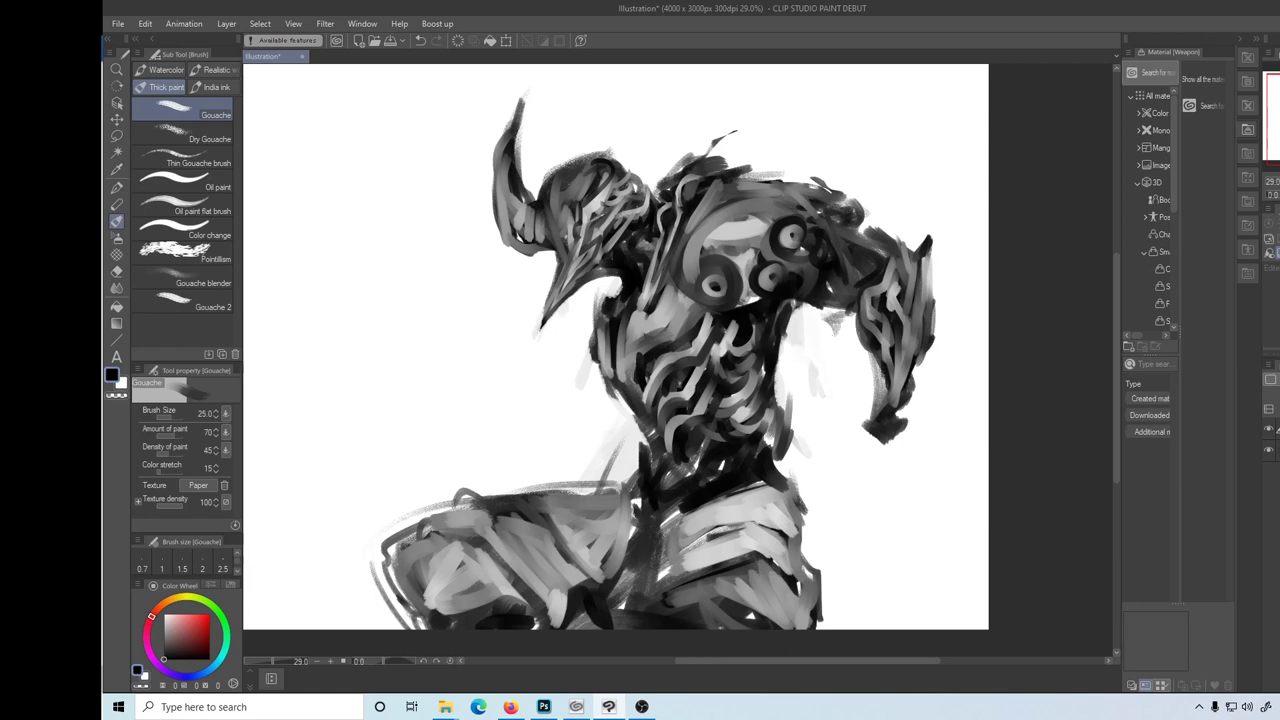
- Add light and dark sampled-grey strokes across the lower torso and lower chest
left_click(704, 494, "alt")
left_click_drag(704, 494, 736, 424)
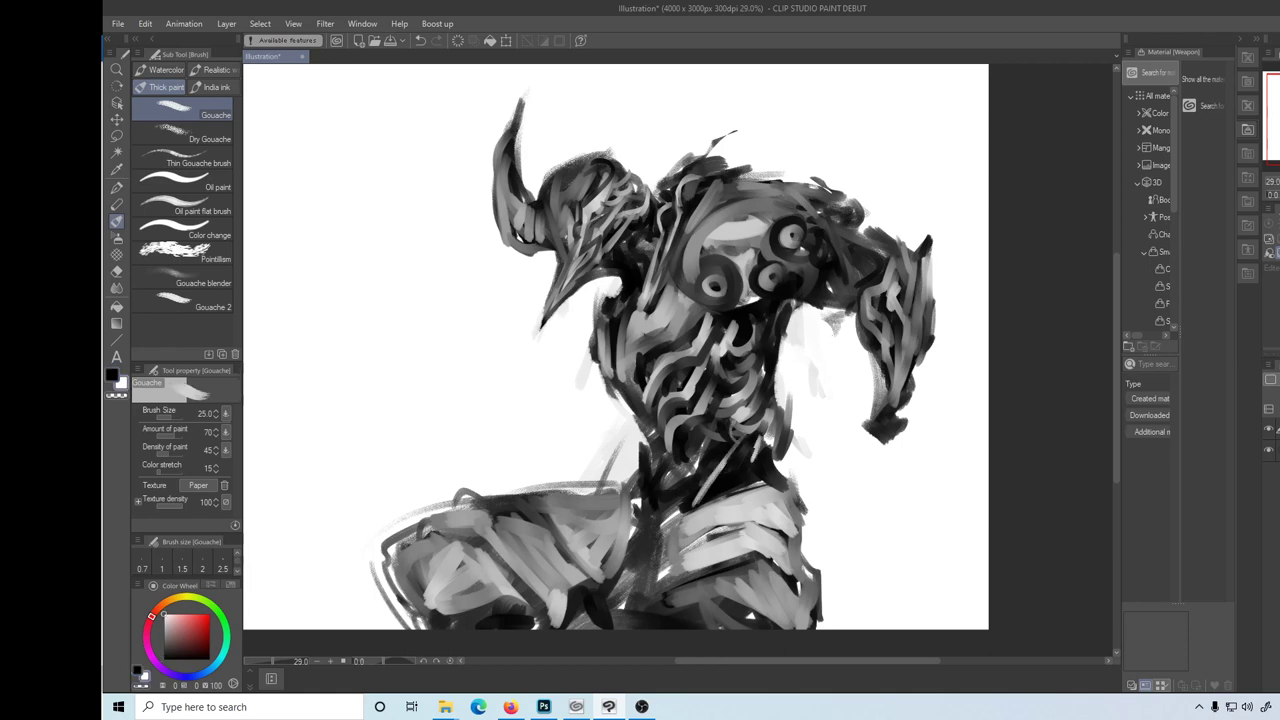
left_click(690, 505, "alt")
mouse_move(676, 514)
left_mouse_down()
mouse_move(756, 482)
mouse_move(777, 492)
left_mouse_up()
left_click(770, 450, "alt")
left_click(772, 454, "alt")
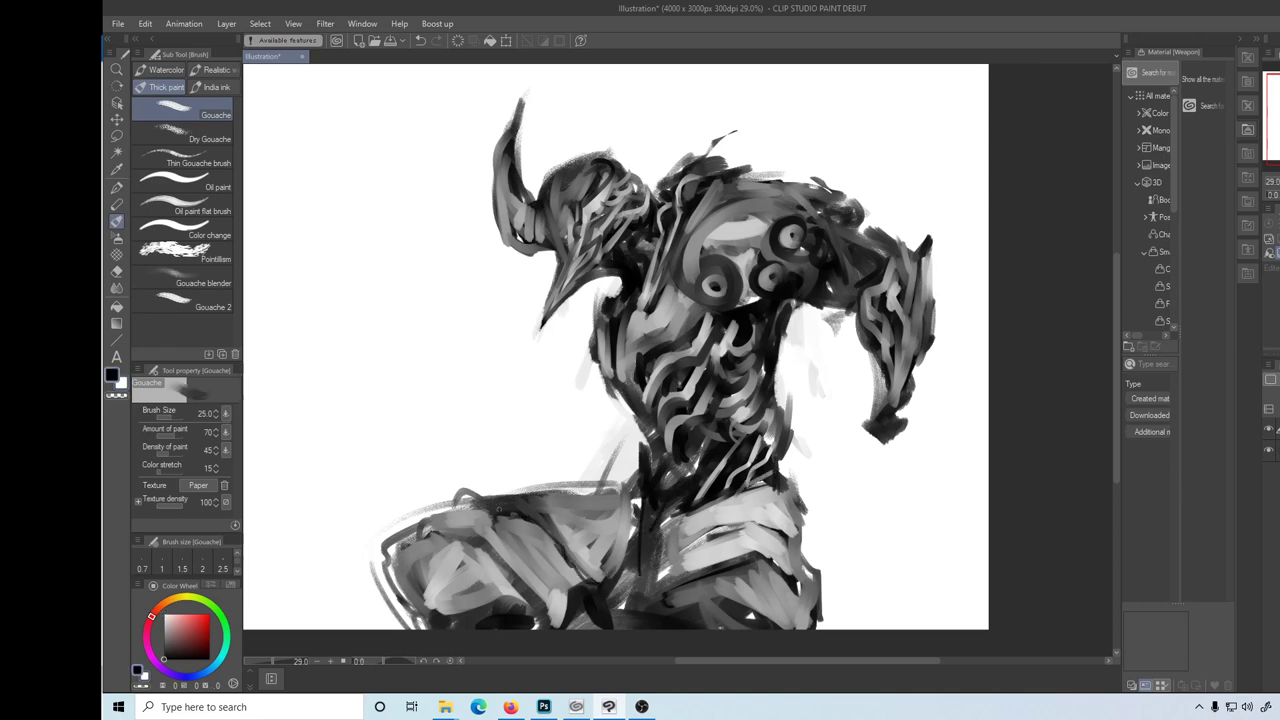
- Darken the lower-left shoulder and belly, then set a soft airbrush at size 120
left_click_drag(478, 548, 554, 620)
mouse_move(681, 594)
left_mouse_down()
mouse_move(770, 556)
mouse_move(812, 604)
left_mouse_up()
left_click_drag(724, 530, 650, 584)
mouse_move(690, 548)
left_mouse_down()
mouse_move(740, 526)
mouse_move(810, 546)
left_mouse_up()
left_click_drag(638, 492, 626, 622)
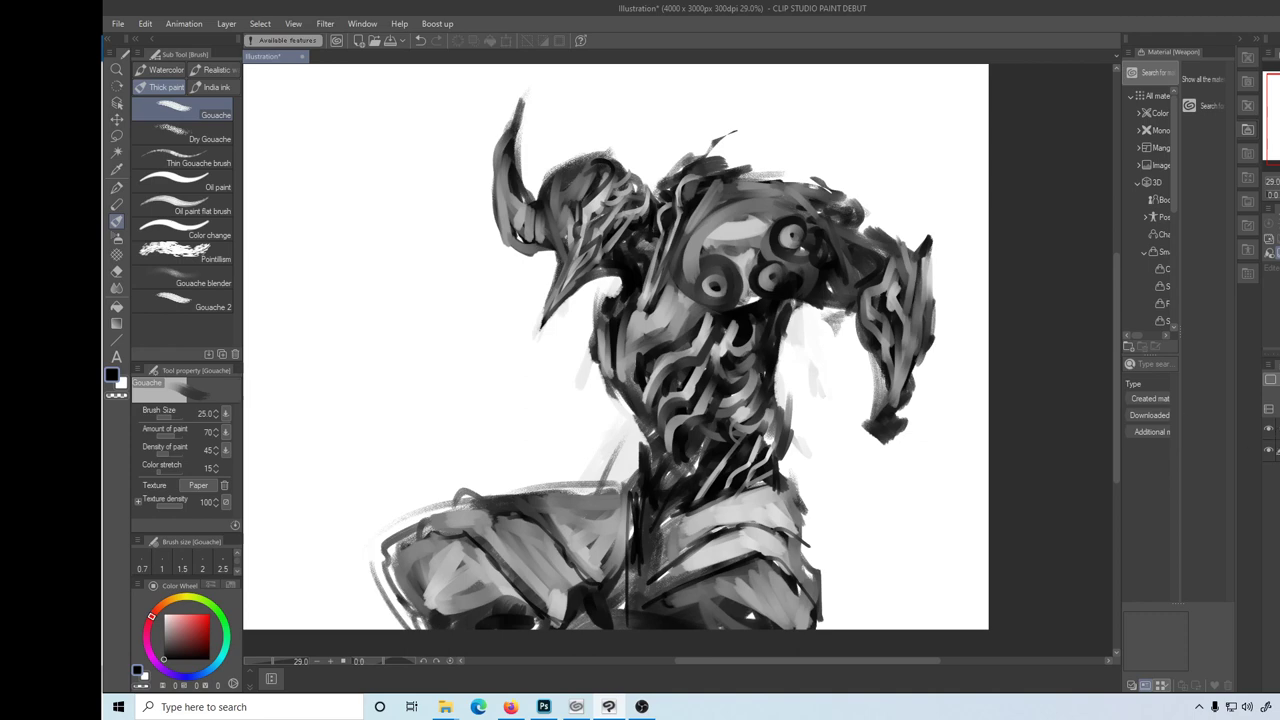
key("b")
key("bracketright")
key("bracketright")
key("bracketright")
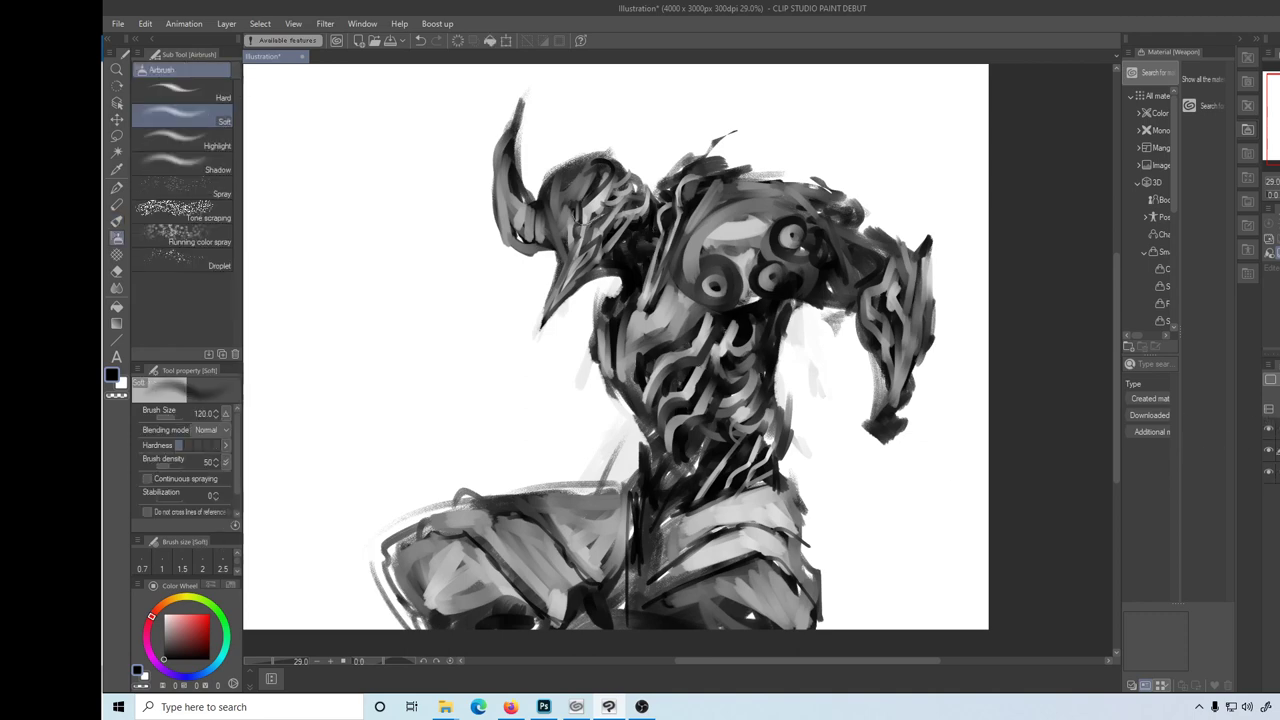
- Airbrush dark shadows over the right shoulder, arm, chest, neck and lower-left collar
left_click_drag(822, 245, 908, 308)
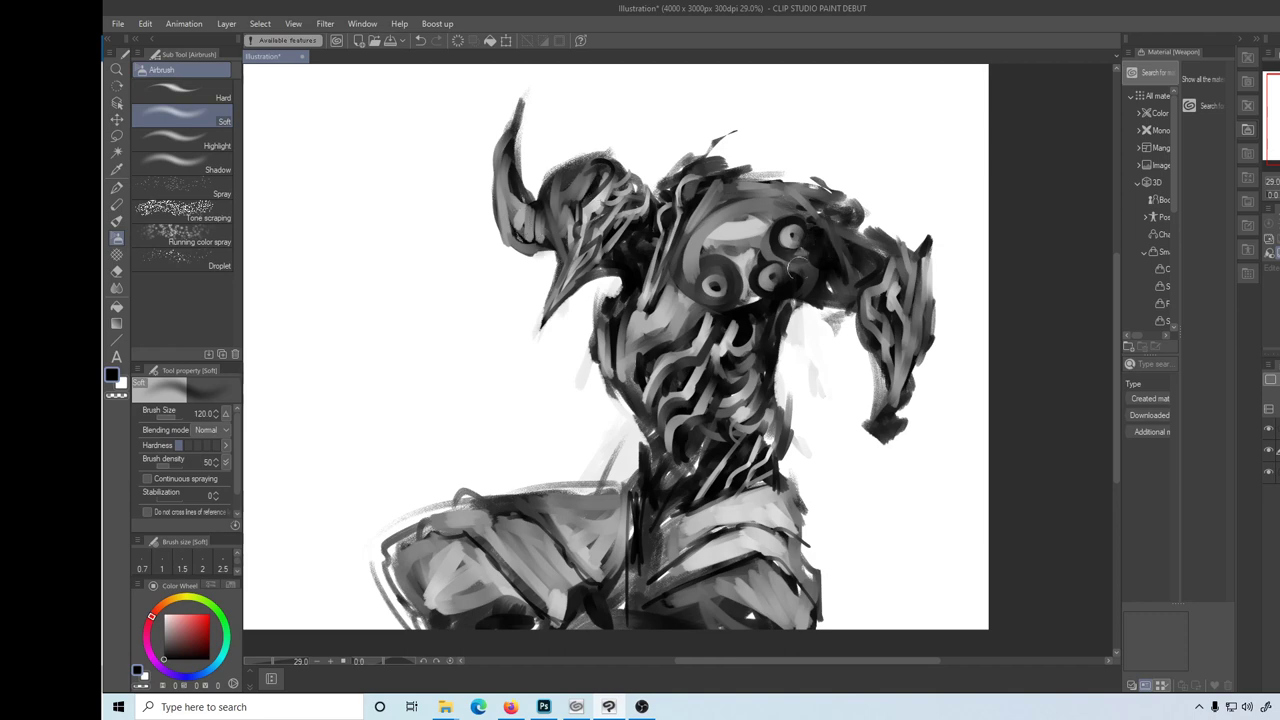
left_click_drag(912, 362, 880, 405)
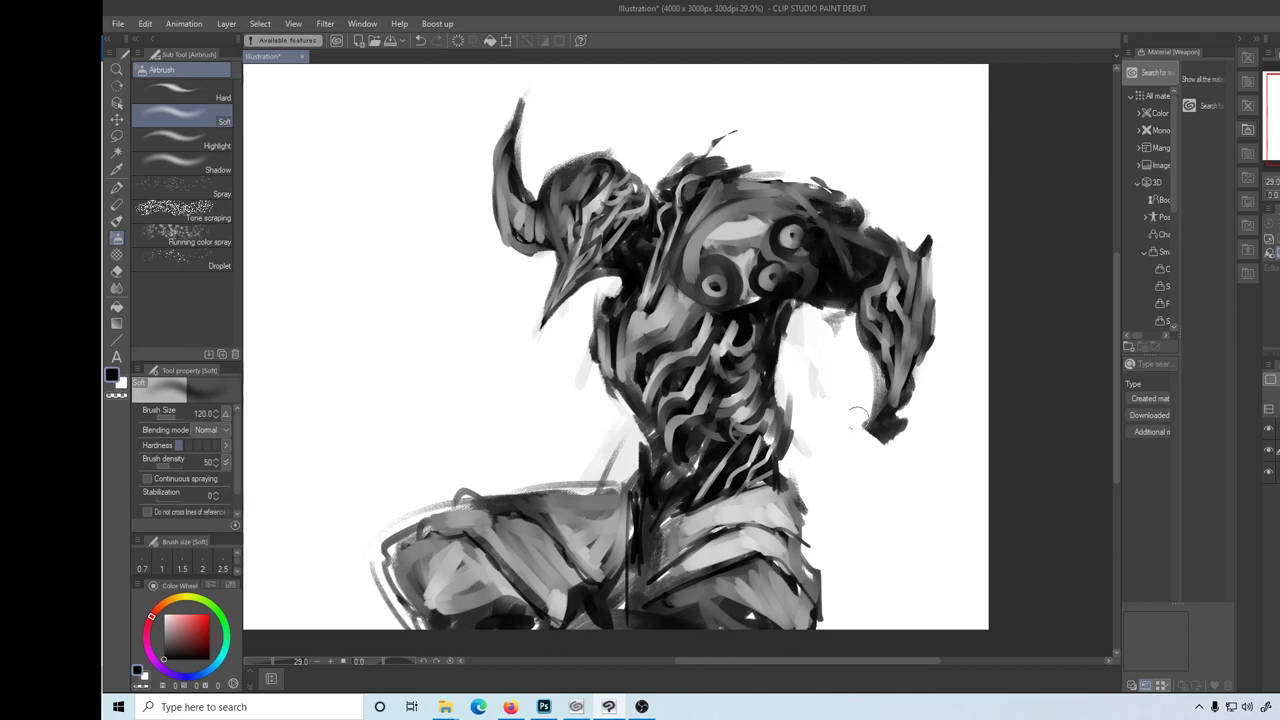
left_click_drag(750, 360, 715, 425)
left_click_drag(745, 295, 760, 420)
mouse_move(665, 480)
left_mouse_down()
mouse_move(640, 360)
mouse_move(665, 575)
mouse_move(750, 560)
mouse_move(800, 615)
mouse_move(679, 620)
mouse_move(625, 510)
left_mouse_up()
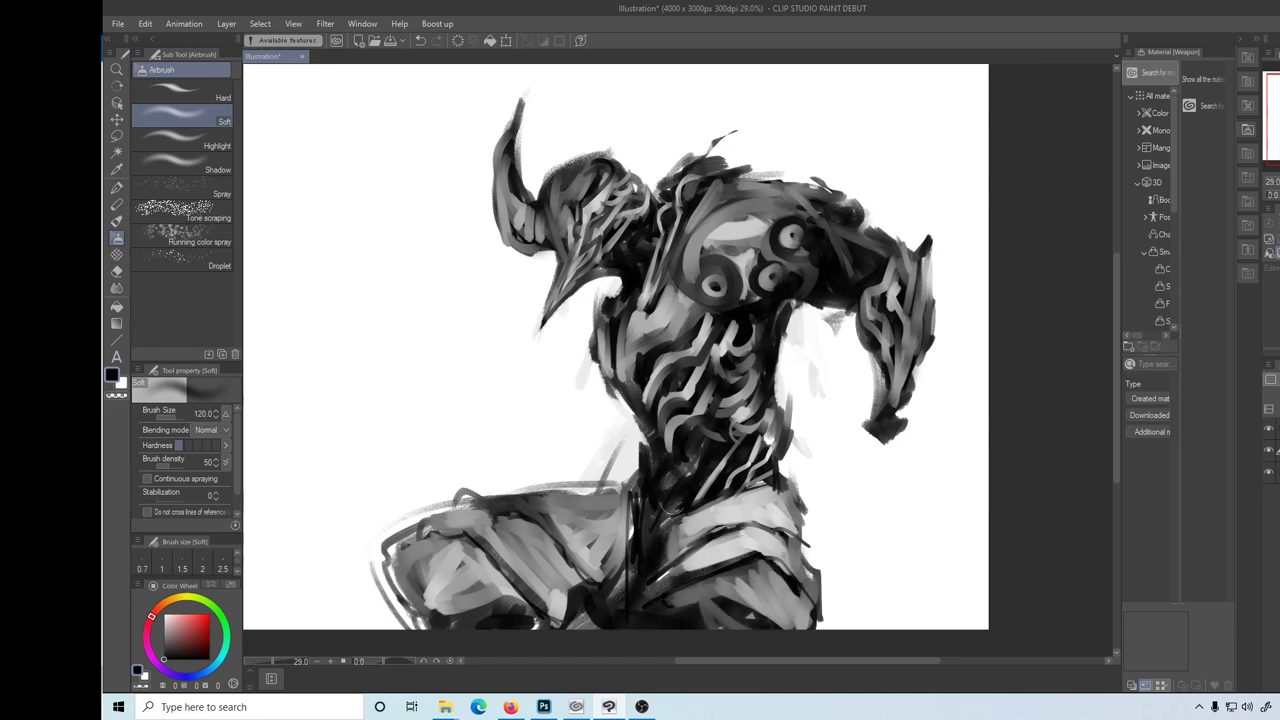
left_click_drag(615, 580, 665, 485)
mouse_move(680, 560)
left_mouse_down()
mouse_move(590, 615)
mouse_move(505, 578)
left_mouse_up()
mouse_move(530, 620)
left_mouse_down()
mouse_move(500, 540)
mouse_move(390, 570)
left_mouse_up()
left_click_drag(460, 530, 420, 600)
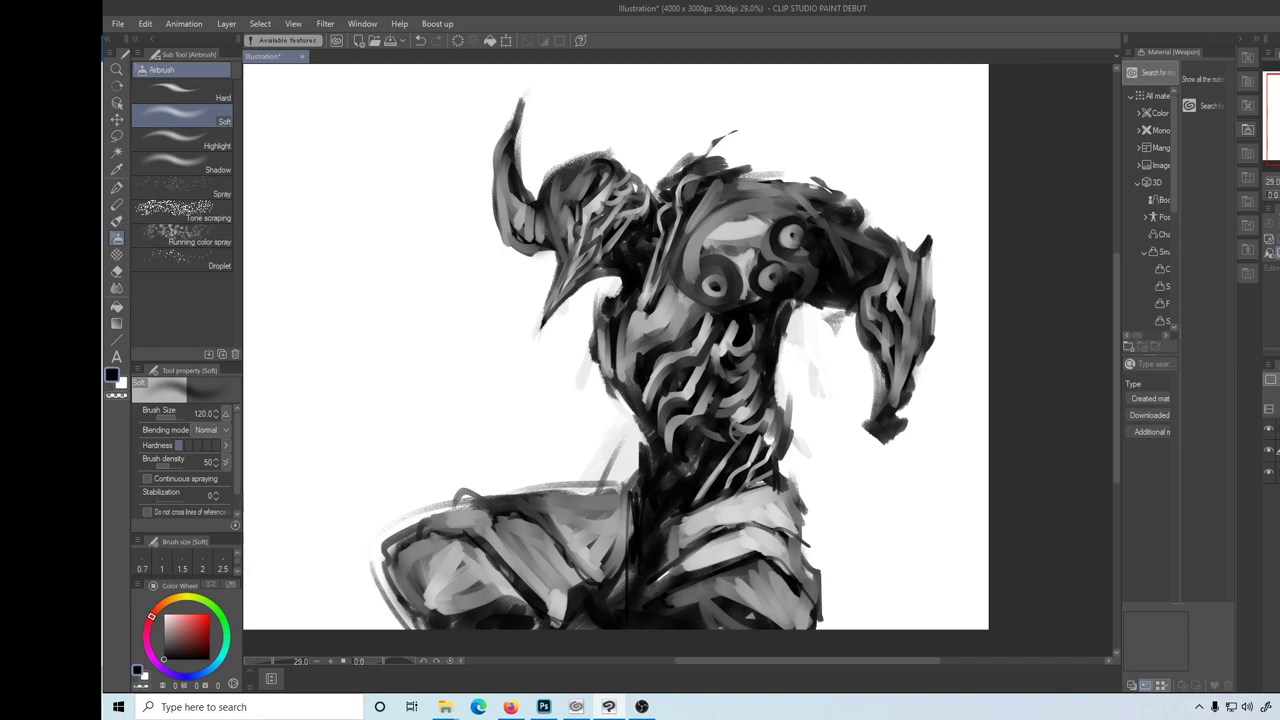
- Add a black gouache stroke on the neck and sample greys from the painting
key("b")
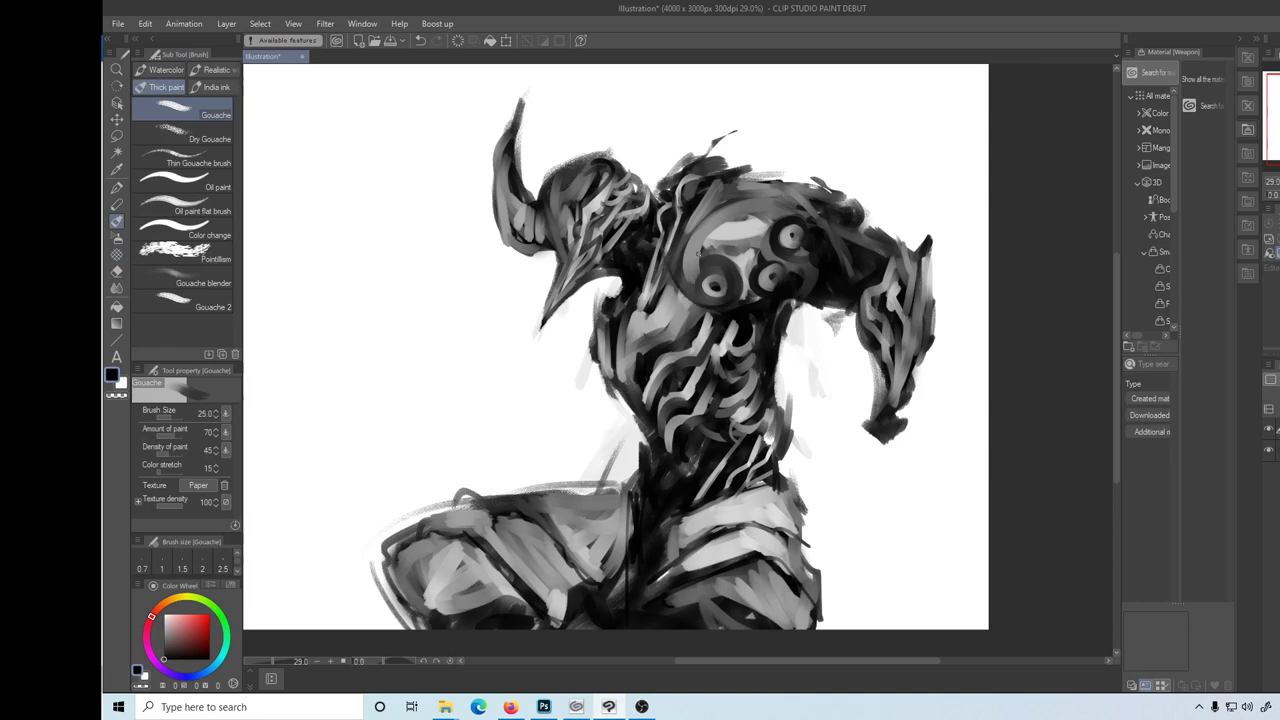
key("x")
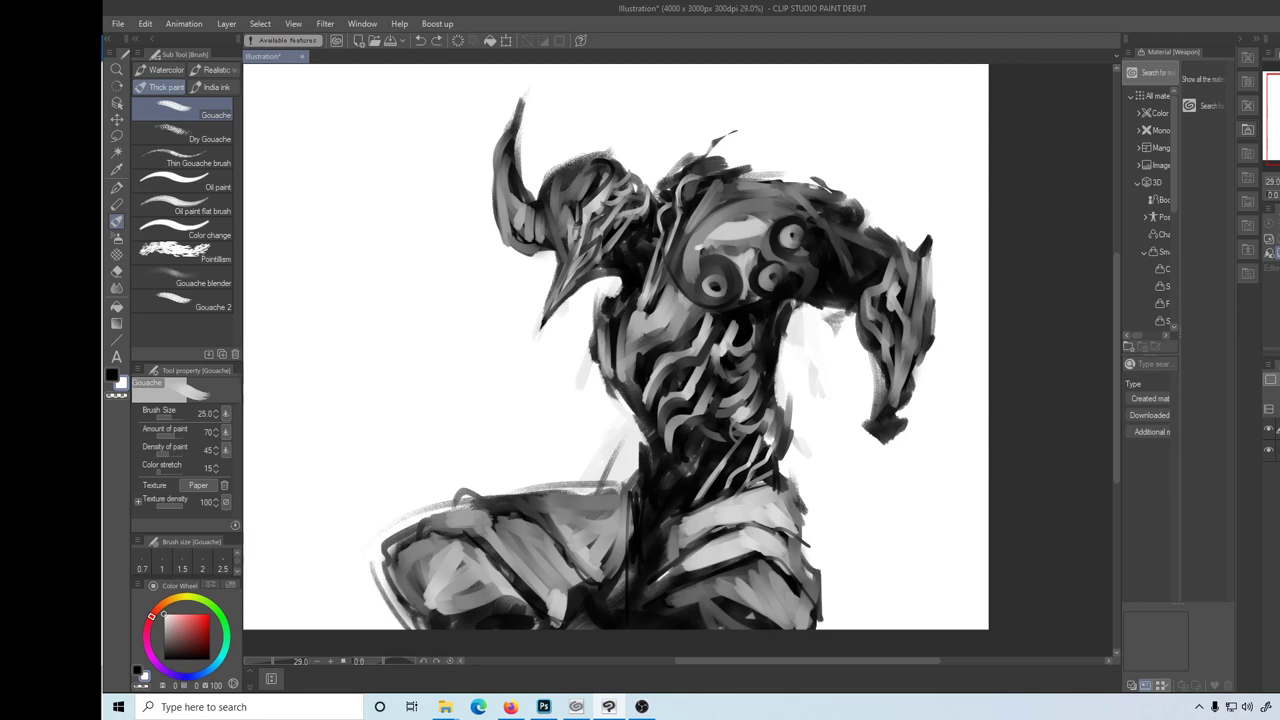
left_click(576, 233, "alt")
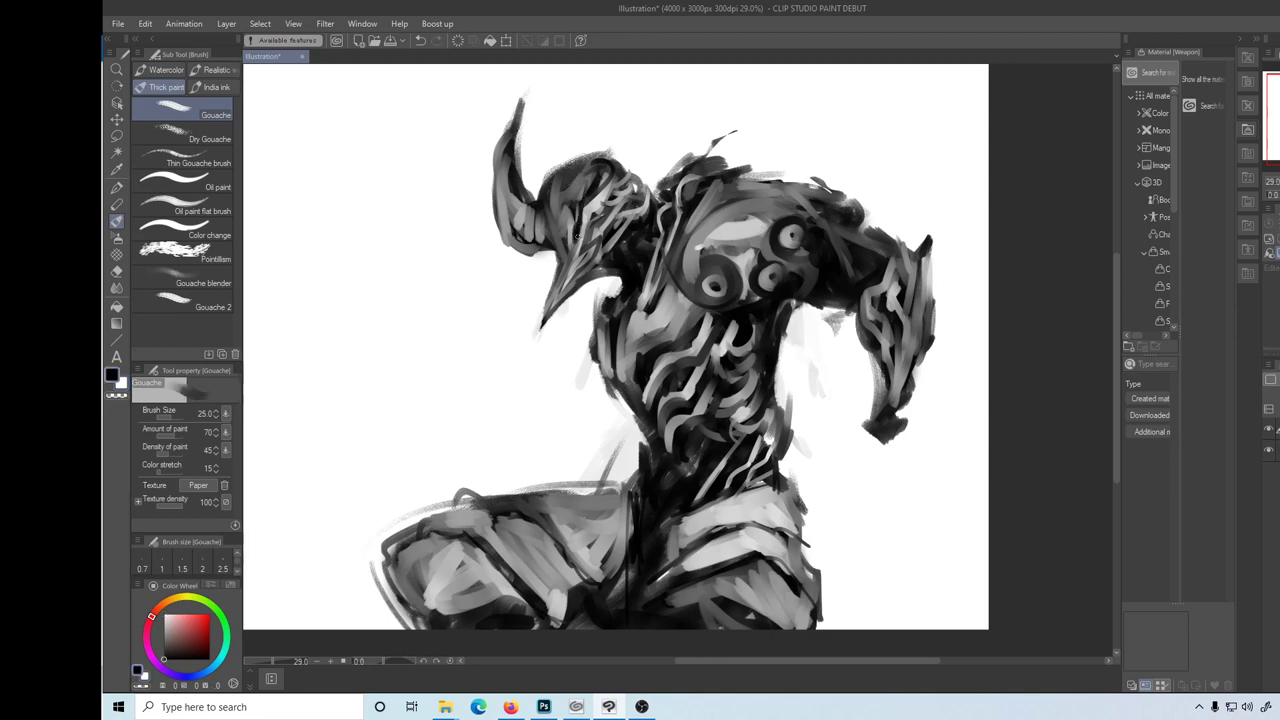
left_click_drag(570, 248, 552, 308)
left_click(562, 218, "alt")
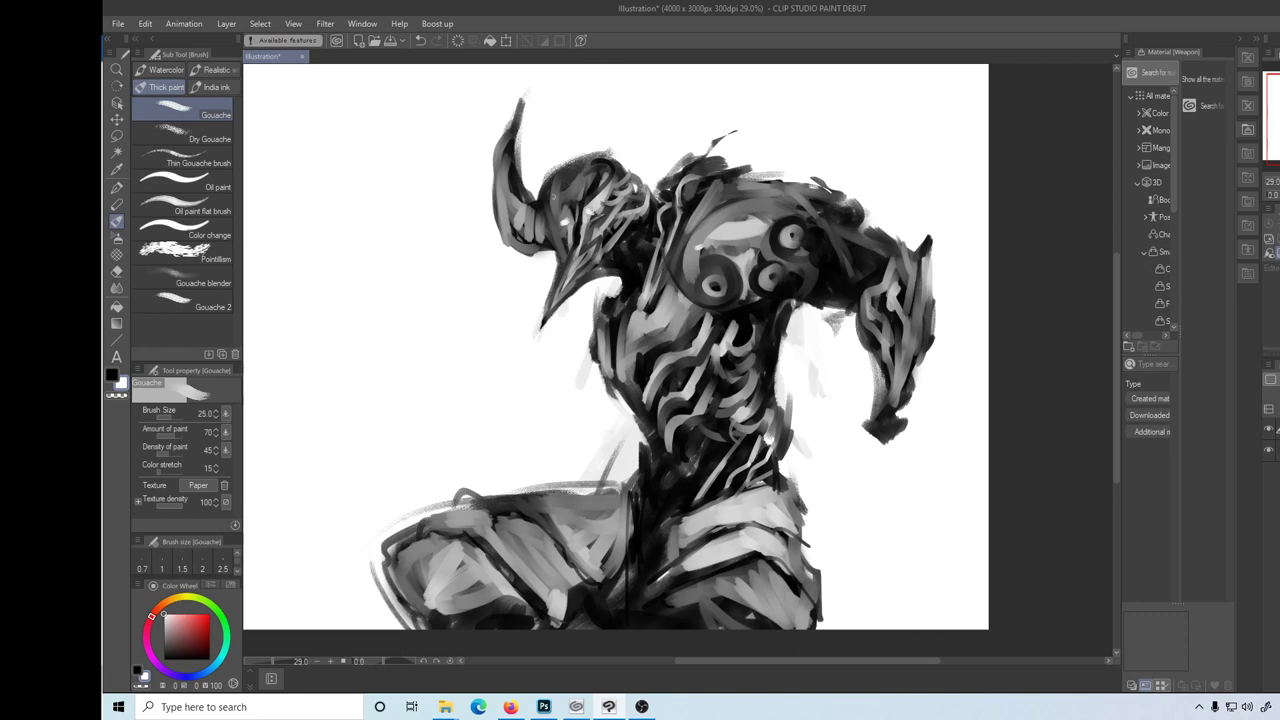
left_click(537, 212, "alt")
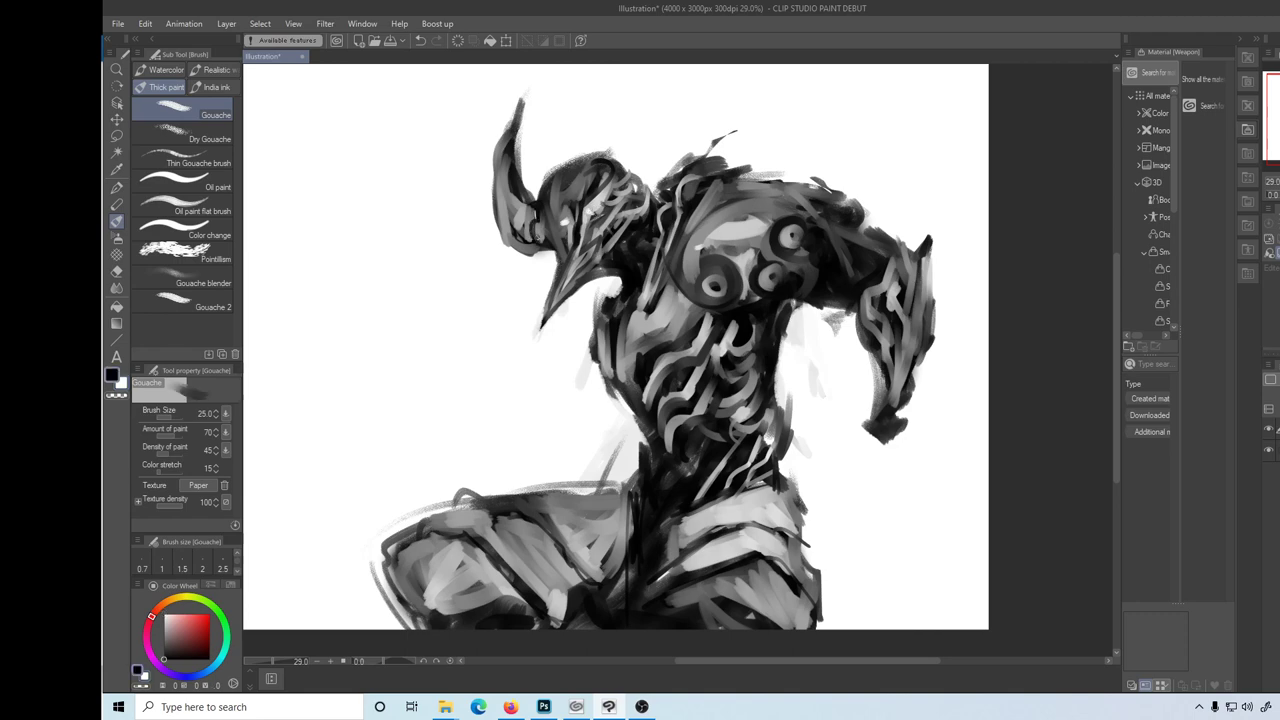
- Darken the left horn tip and tidy its edge with a size-25 kneaded eraser
mouse_move(510, 230)
left_mouse_down()
mouse_move(500, 132)
mouse_move(520, 100)
left_mouse_up()
left_click_drag(512, 155, 522, 96)
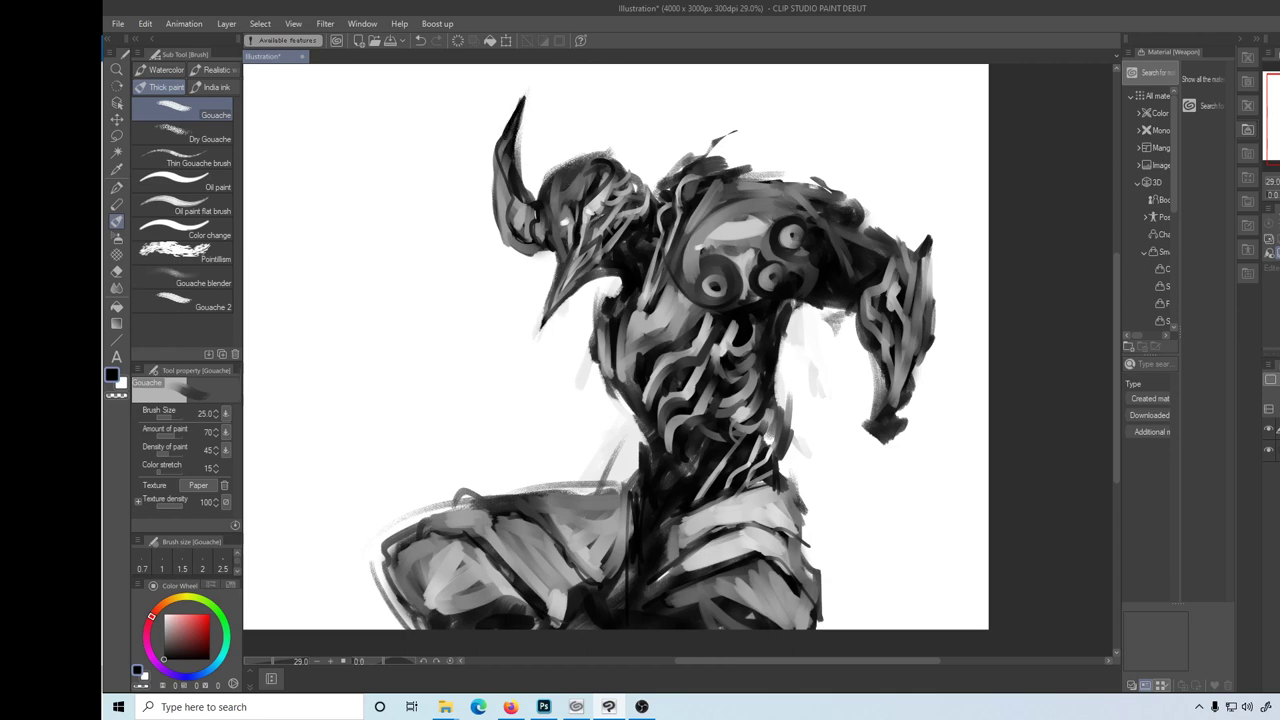
key("e")
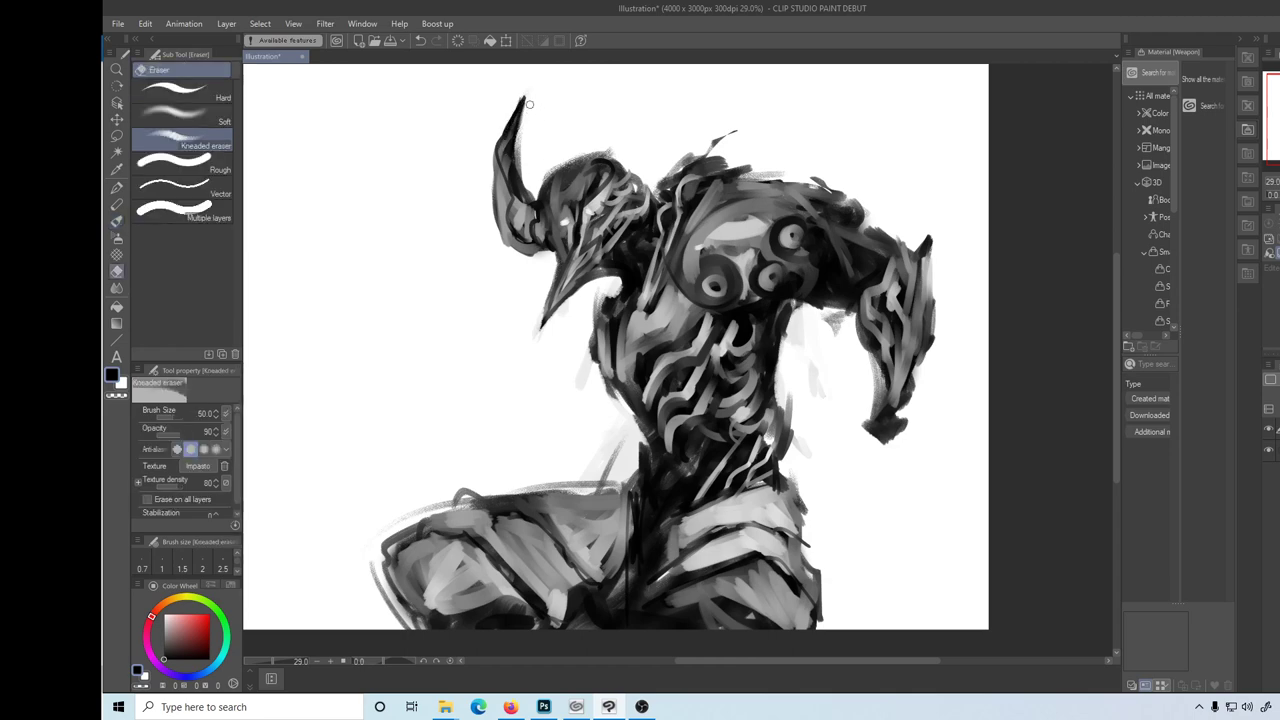
key("bracketleft")
key("bracketleft")
key("bracketleft")
left_click_drag(524, 108, 518, 166)
key("b")
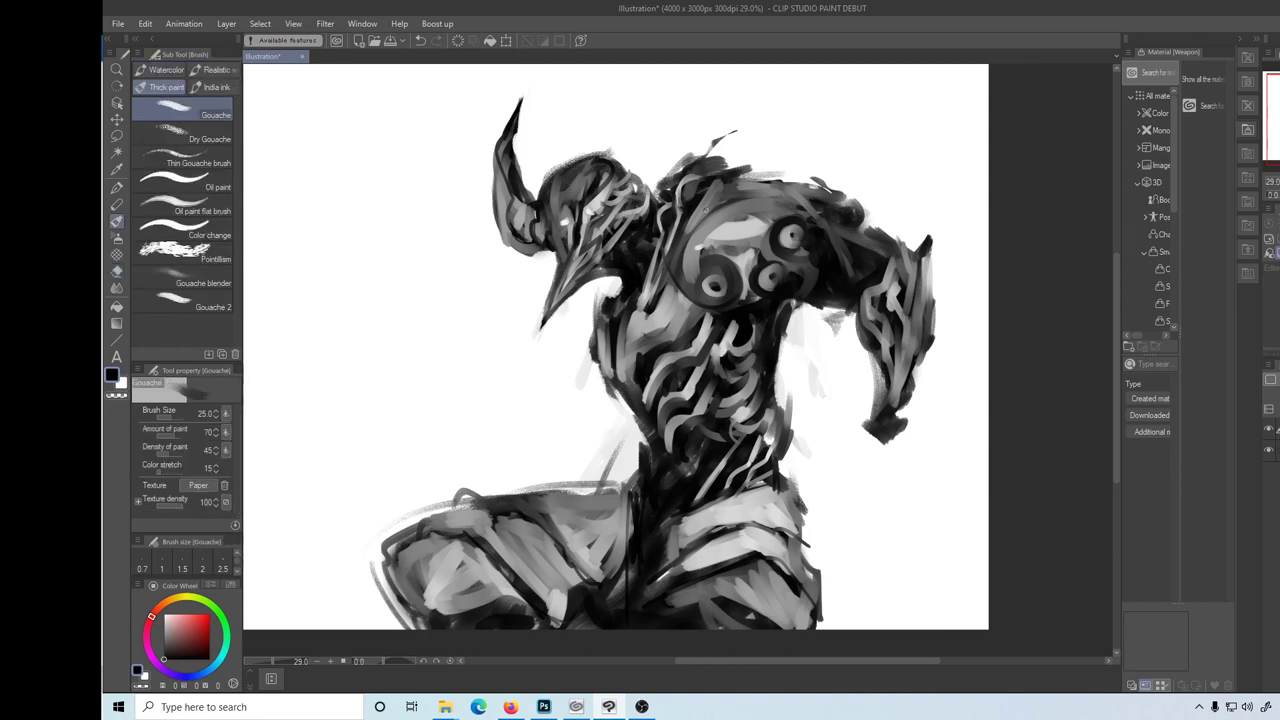
- Build up the fist with size-60 gouache strokes, alternating black and white
key("bracketright")
mouse_move(864, 419)
left_mouse_down()
mouse_move(844, 490)
mouse_move(862, 470)
left_mouse_up()
left_click_drag(900, 428, 876, 470)
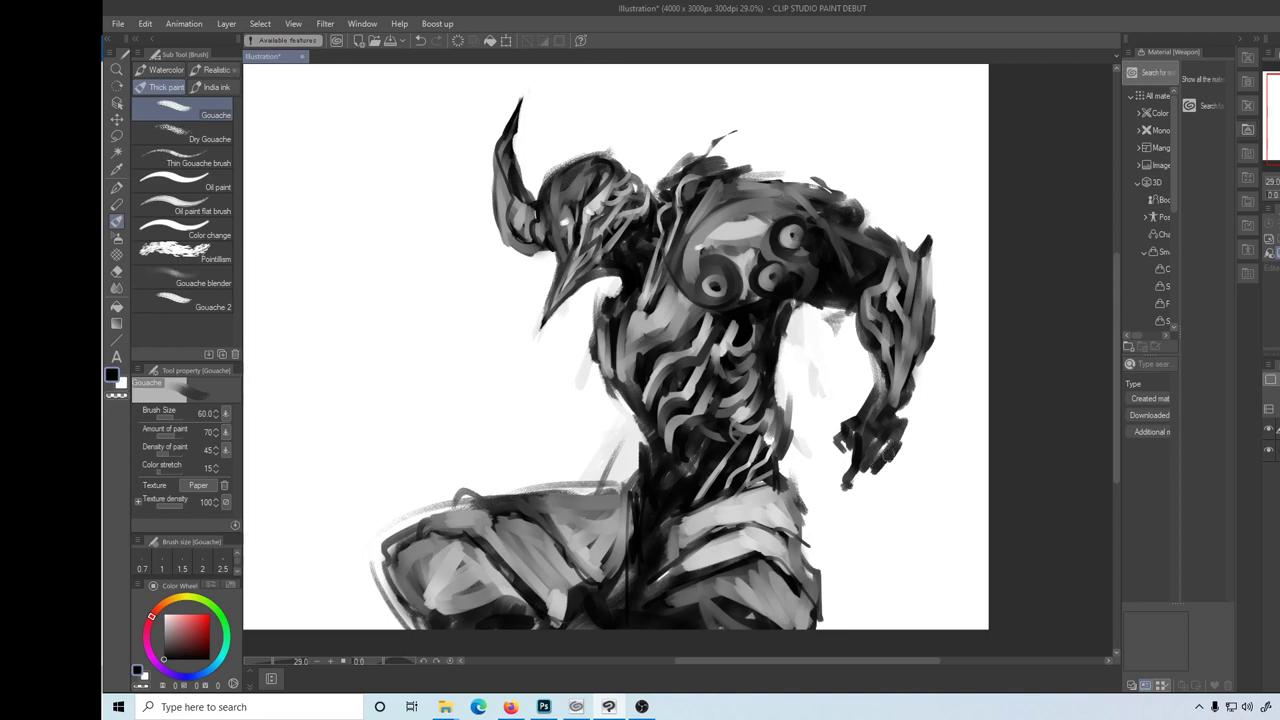
mouse_move(912, 400)
left_mouse_down()
mouse_move(888, 455)
mouse_move(852, 422)
mouse_move(836, 438)
mouse_move(850, 456)
left_mouse_up()
key("x")
key("x")
key("x")
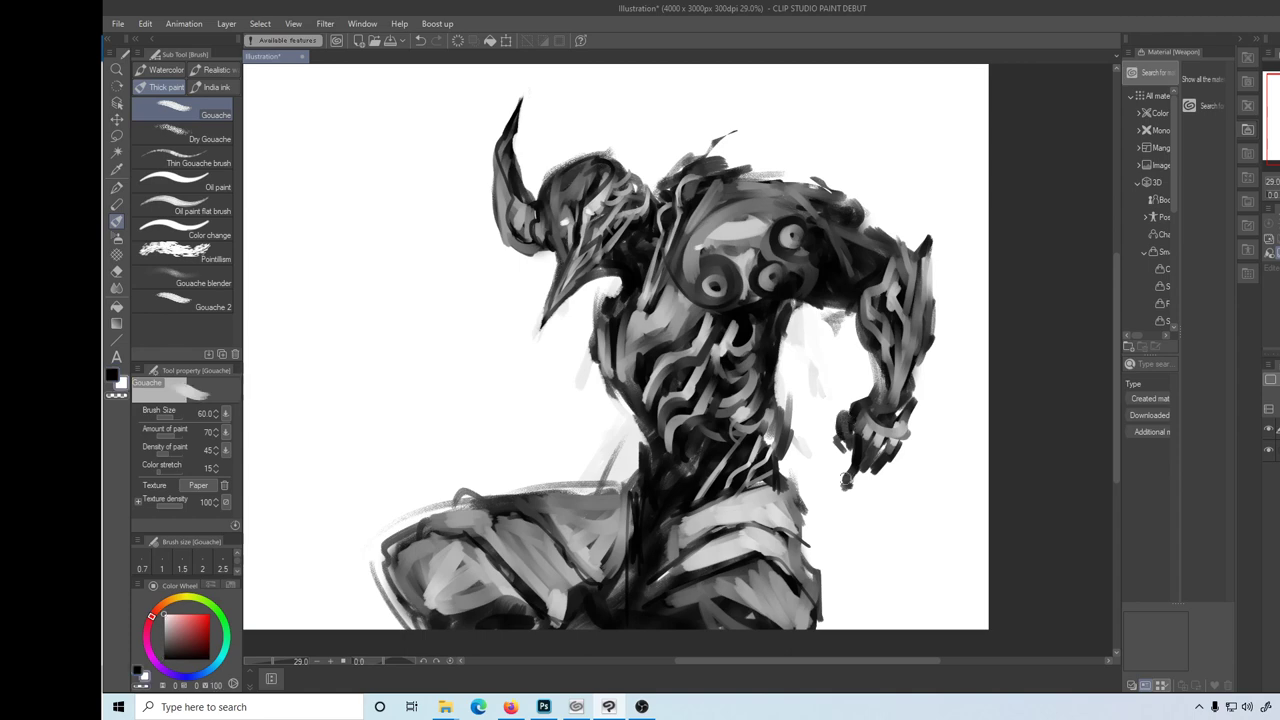
key("e")
key("b")
key("x")
- Add dark dabs to the fist, undoing stray strokes near the torso edge
left_click_drag(600, 300, 585, 350)
key("ctrl+z")
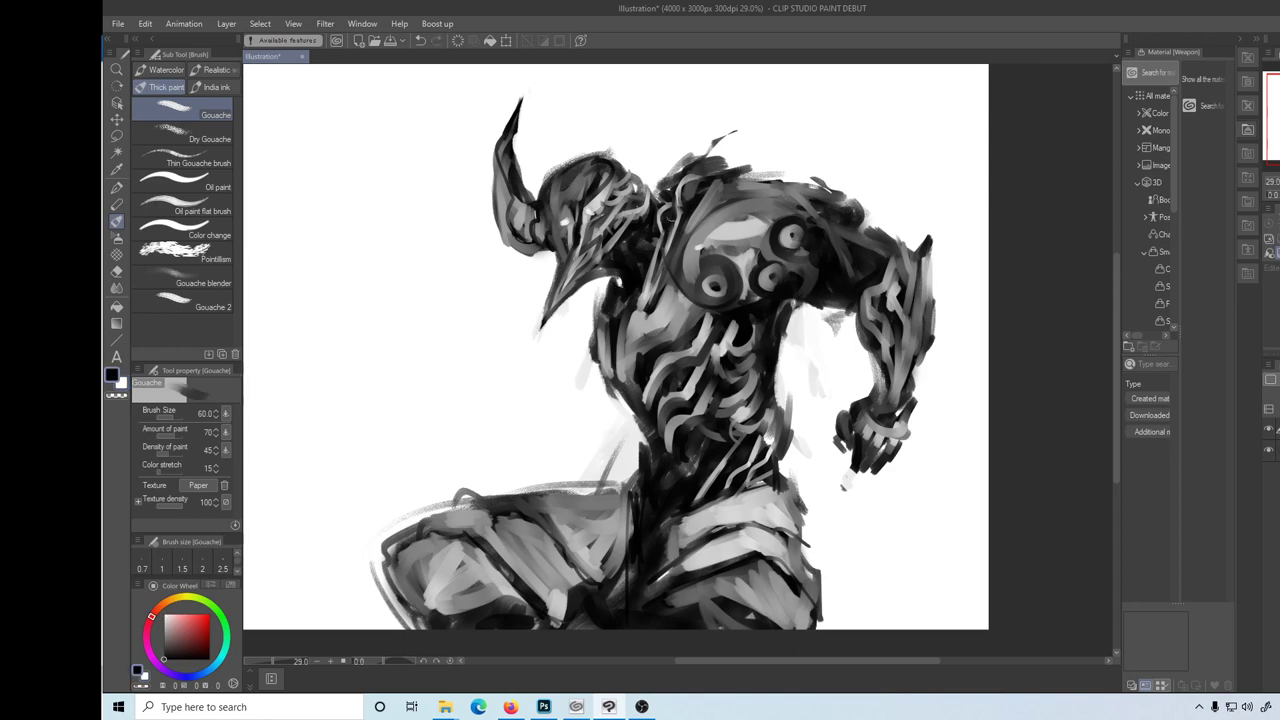
mouse_move(627, 283)
left_mouse_down()
mouse_move(598, 355)
mouse_move(612, 434)
left_mouse_up()
key("ctrl+z")
key("ctrl+z")
left_click_drag(800, 326, 793, 345)
left_click_drag(595, 362, 572, 400)
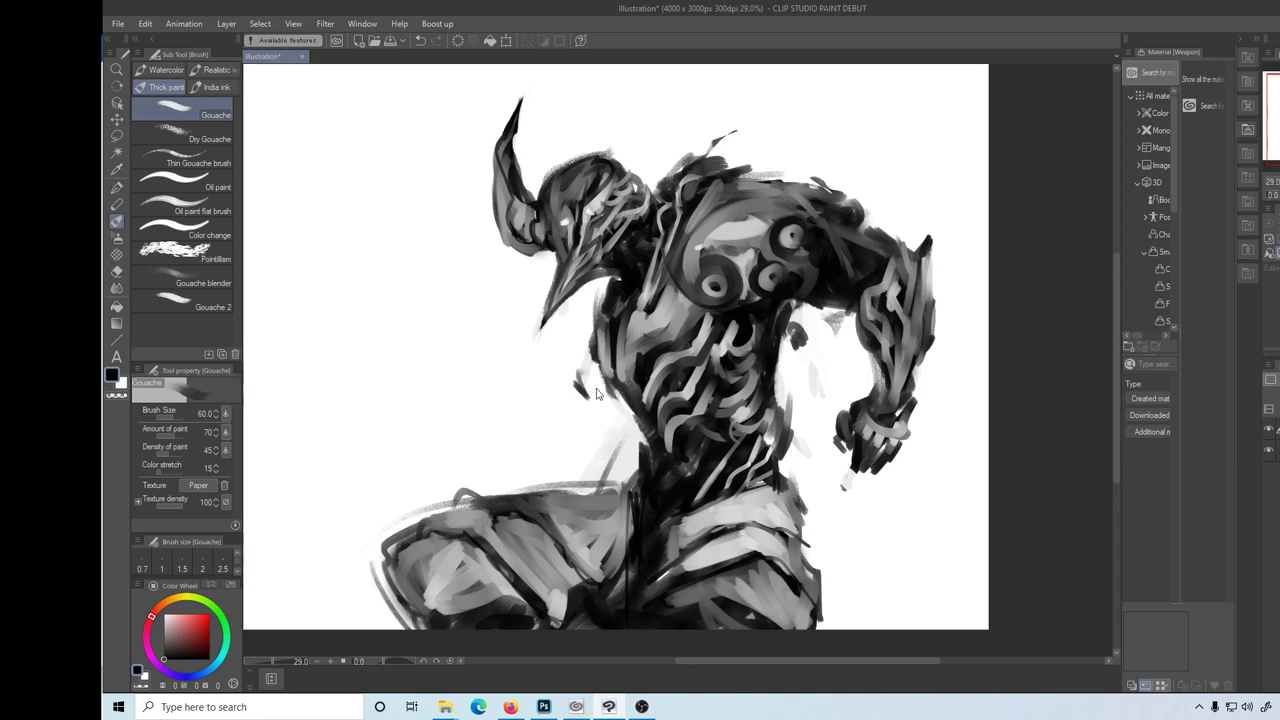
key("ctrl+z")
left_click_drag(792, 376, 772, 410)
mouse_move(620, 414)
left_mouse_down()
mouse_move(568, 408)
mouse_move(638, 422)
mouse_move(566, 400)
mouse_move(552, 430)
left_mouse_up()
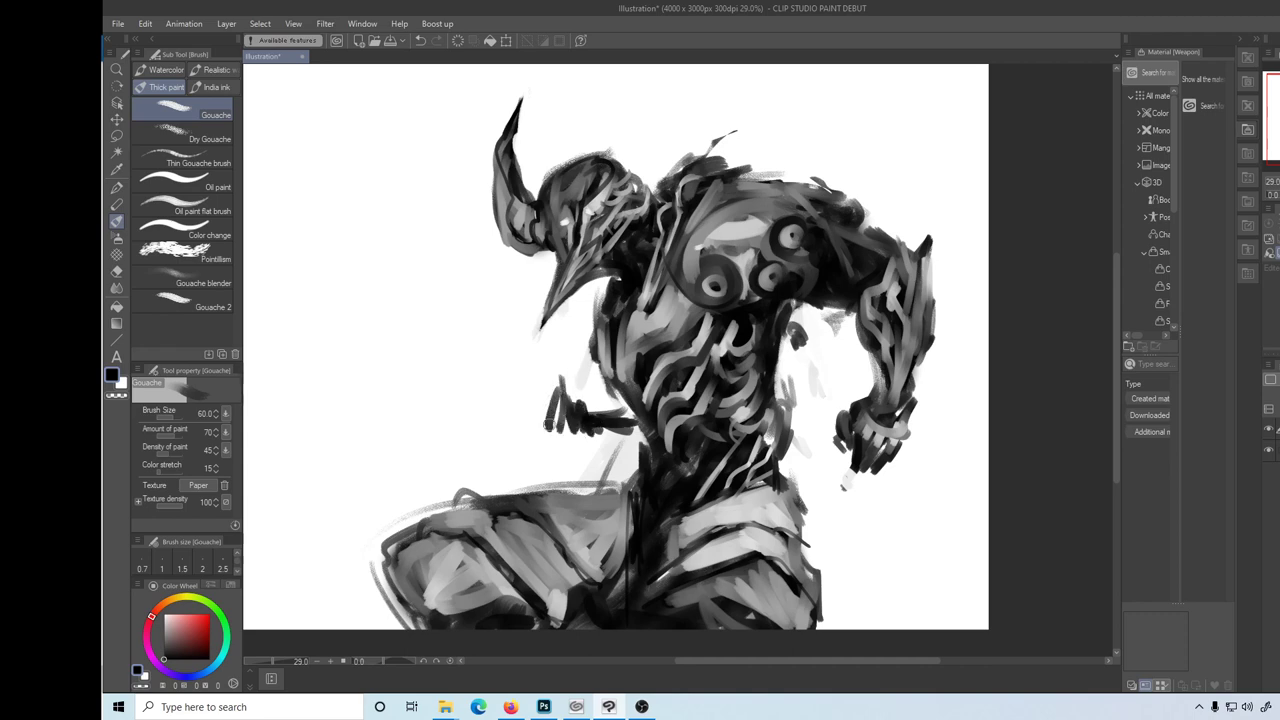
- Paint a claw-like hand left of the neck, then erase it with a size-100 kneaded eraser
mouse_move(548, 386)
left_mouse_down()
mouse_move(604, 406)
mouse_move(558, 432)
mouse_move(552, 408)
mouse_move(586, 426)
mouse_move(550, 446)
mouse_move(606, 446)
mouse_move(552, 458)
mouse_move(618, 434)
mouse_move(546, 432)
mouse_move(618, 454)
left_mouse_up()
key("x")
key("x")
key("x")
key("x")
key("x")
key("x")
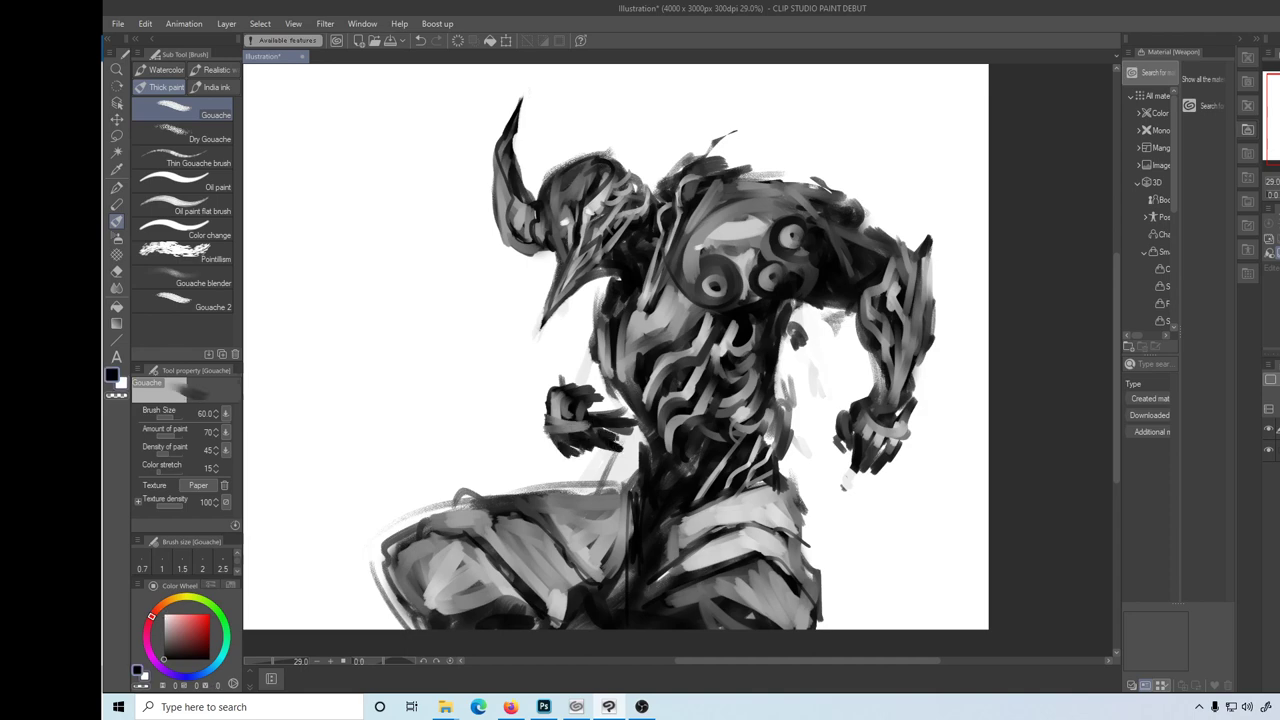
mouse_move(622, 410)
left_mouse_down()
mouse_move(640, 446)
mouse_move(598, 431)
mouse_move(620, 408)
mouse_move(645, 430)
mouse_move(562, 446)
mouse_move(630, 436)
mouse_move(608, 432)
left_mouse_up()
key("x")
key("x")
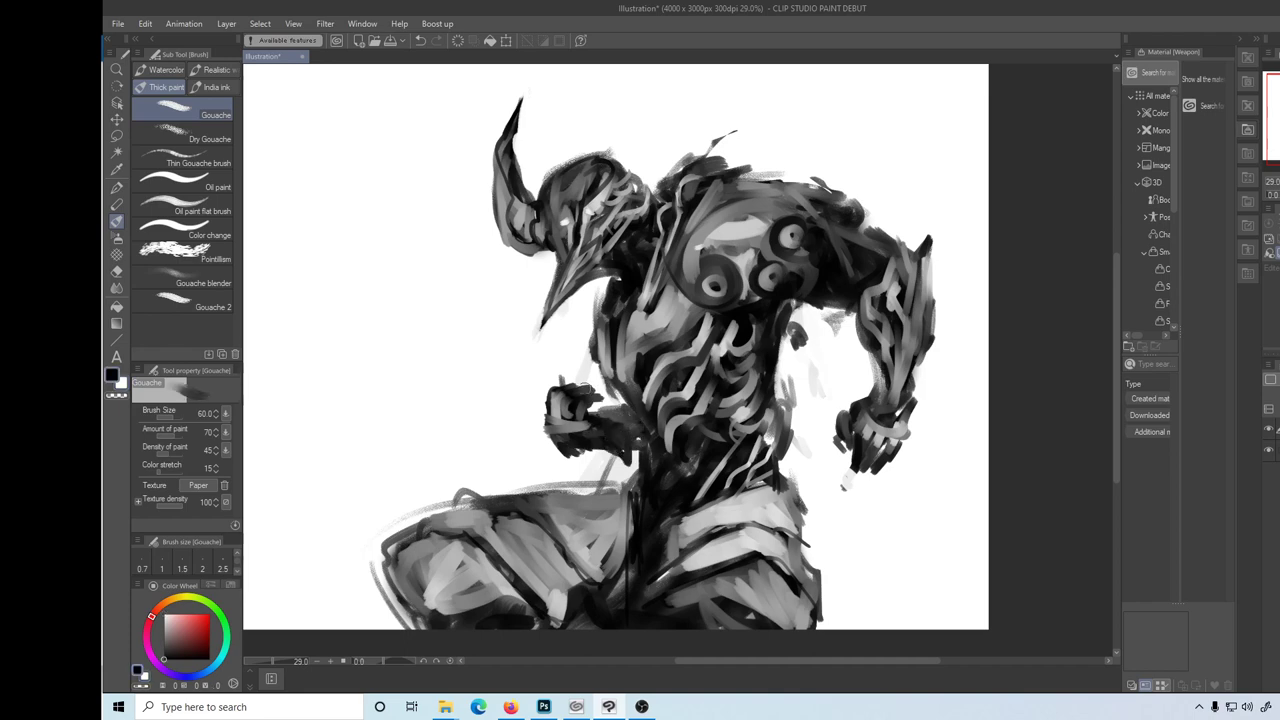
key("e")
mouse_move(562, 384)
left_mouse_down()
mouse_move(553, 430)
mouse_move(620, 452)
mouse_move(603, 423)
mouse_move(620, 398)
mouse_move(644, 460)
left_mouse_up()
key("bracketright")
key("bracketright")
mouse_move(576, 420)
left_mouse_down()
mouse_move(638, 432)
mouse_move(612, 468)
mouse_move(619, 439)
left_mouse_up()
key("b")
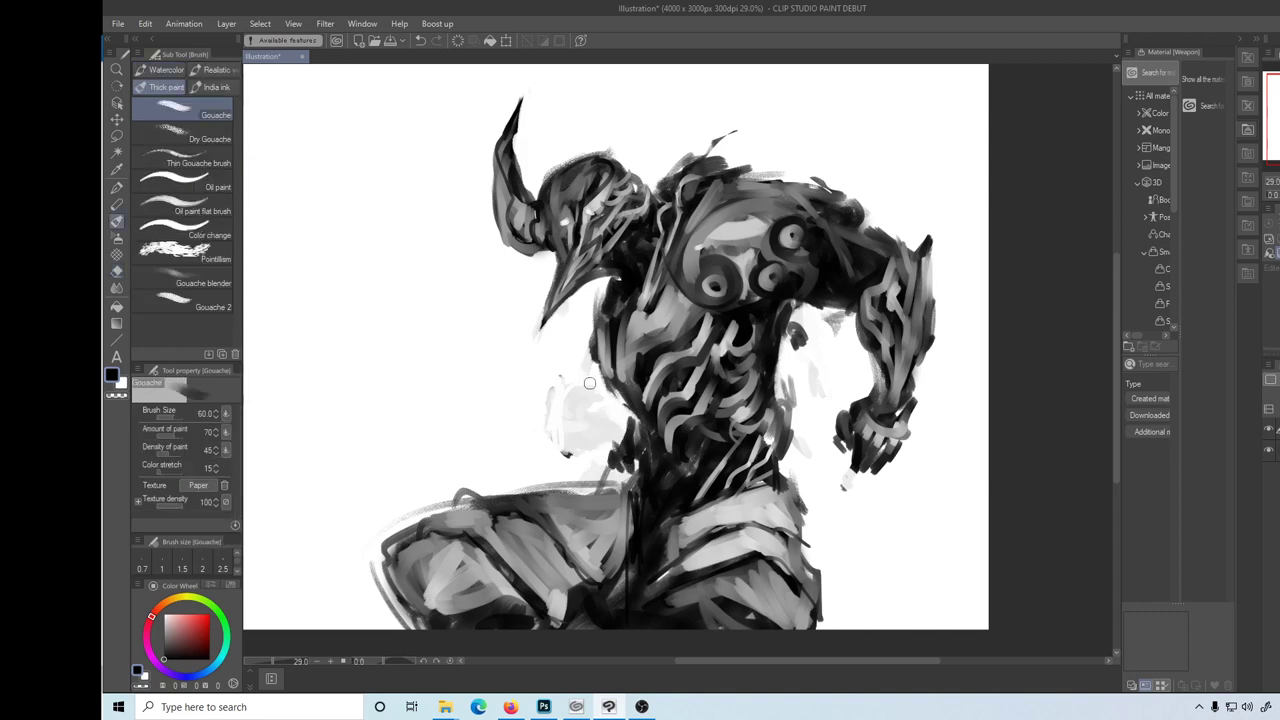
- Try and undo strokes above the shoulder and beside the torso, keeping small marks near the neck
key("ctrl+z")
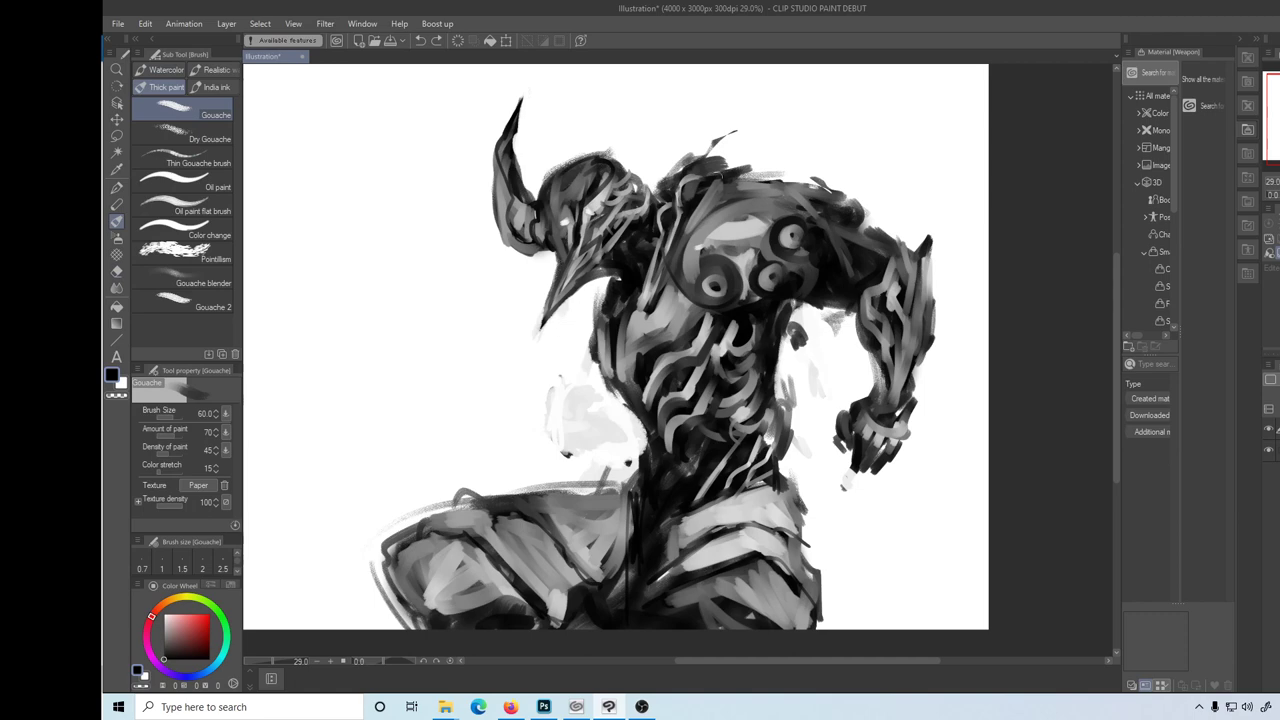
left_click_drag(722, 176, 812, 117)
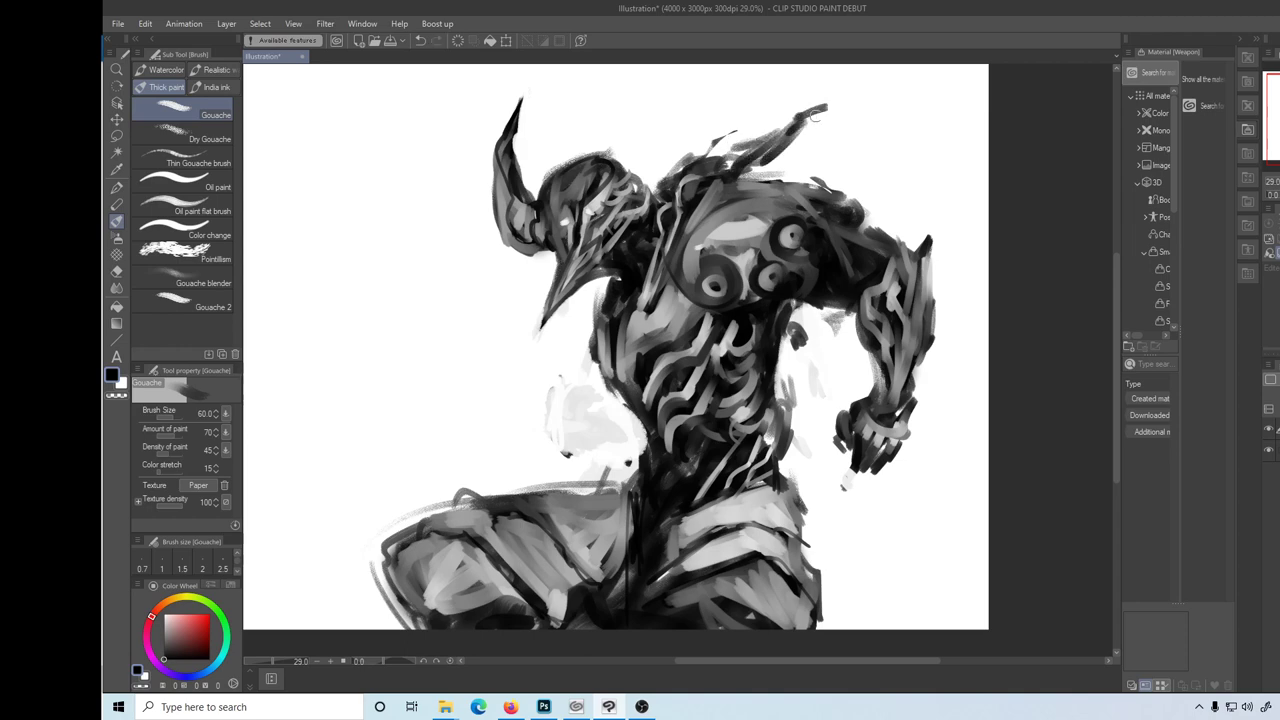
key("ctrl+z")
mouse_move(698, 170)
left_mouse_down()
mouse_move(722, 145)
mouse_move(735, 152)
mouse_move(726, 126)
mouse_move(745, 101)
left_mouse_up()
key("ctrl+z")
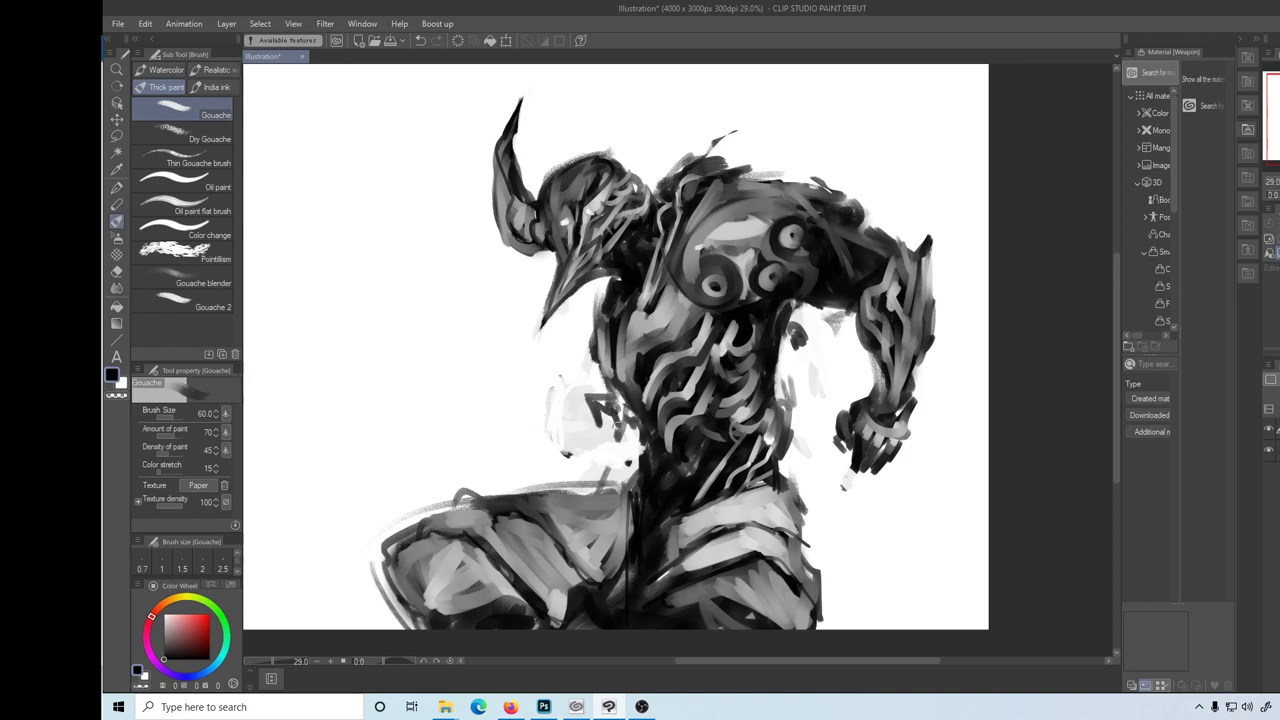
left_click_drag(604, 420, 598, 400)
left_click_drag(778, 323, 785, 415)
key("ctrl+z")
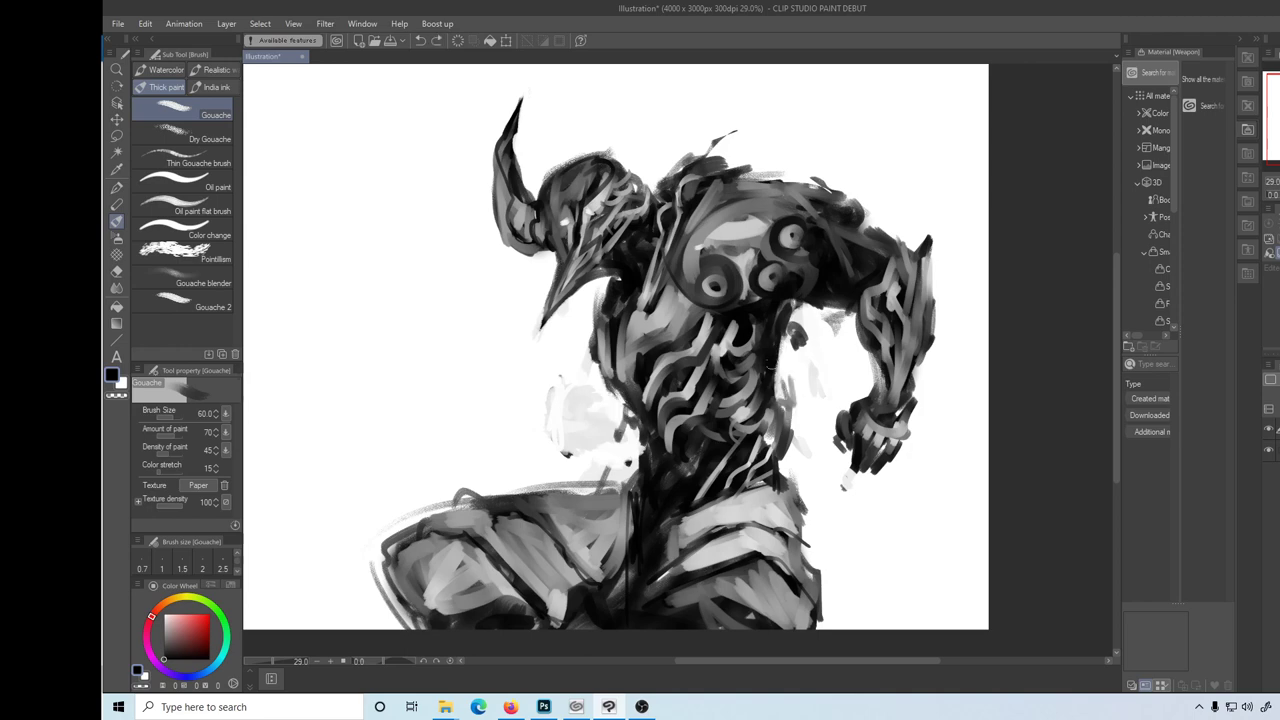
mouse_move(785, 340)
left_mouse_down()
mouse_move(772, 392)
mouse_move(790, 445)
left_mouse_up()
mouse_move(642, 448)
left_mouse_down()
mouse_move(605, 415)
mouse_move(630, 410)
mouse_move(620, 390)
mouse_move(598, 420)
mouse_move(605, 440)
mouse_move(588, 408)
mouse_move(590, 442)
mouse_move(606, 414)
mouse_move(535, 452)
left_mouse_up()
key("ctrl+z")
key("ctrl+z")
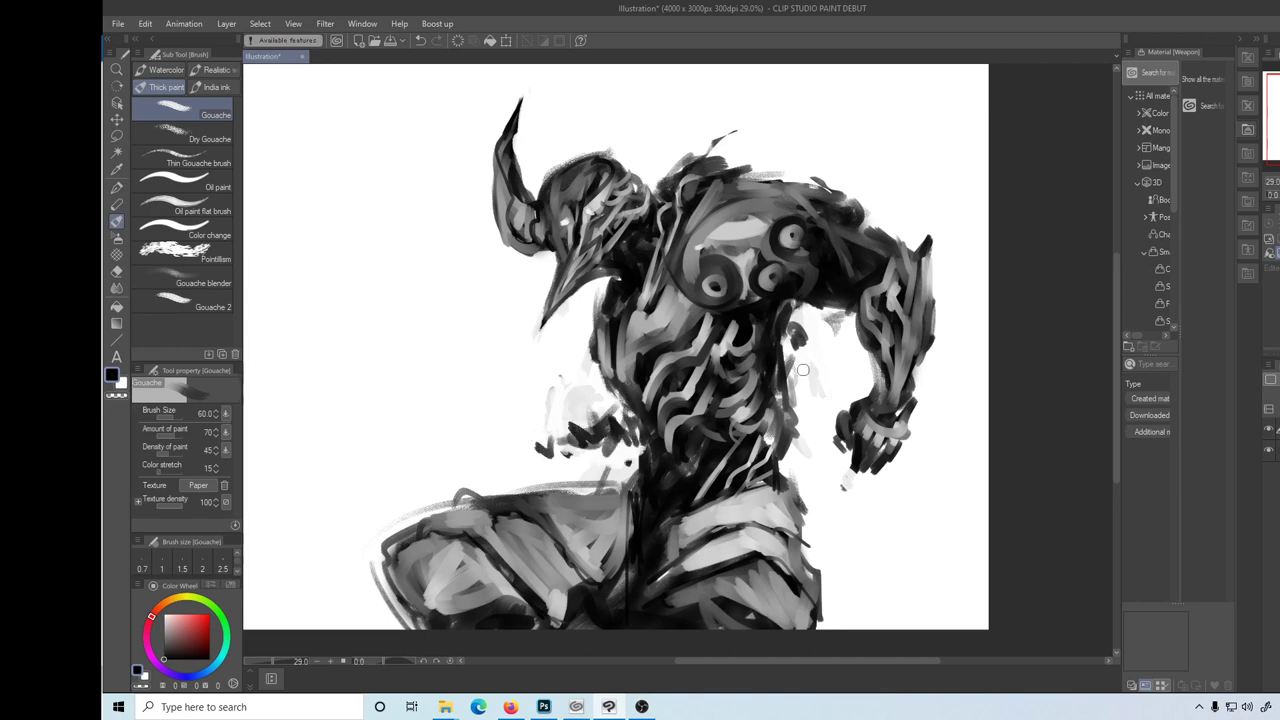
- Sketch a sword and dark marks near the neck, then undo those attempts
mouse_move(802, 332)
left_mouse_down()
mouse_move(795, 404)
mouse_move(780, 406)
left_mouse_up()
mouse_move(625, 430)
left_mouse_down()
mouse_move(482, 480)
mouse_move(570, 440)
mouse_move(622, 455)
mouse_move(633, 426)
mouse_move(598, 393)
left_mouse_up()
left_click(610, 445, "alt")
left_click_drag(786, 365, 818, 354)
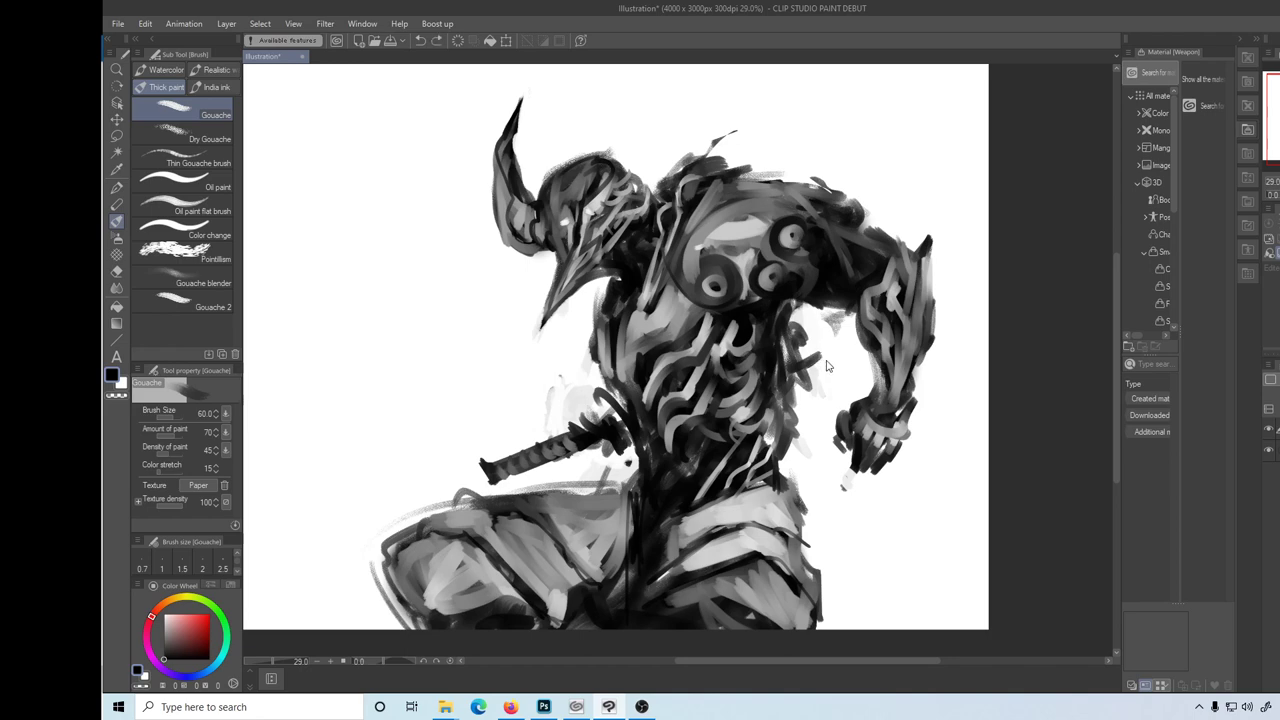
key("ctrl+z")
key("ctrl+z")
key("ctrl+z")
key("ctrl+z")
key("ctrl+z")
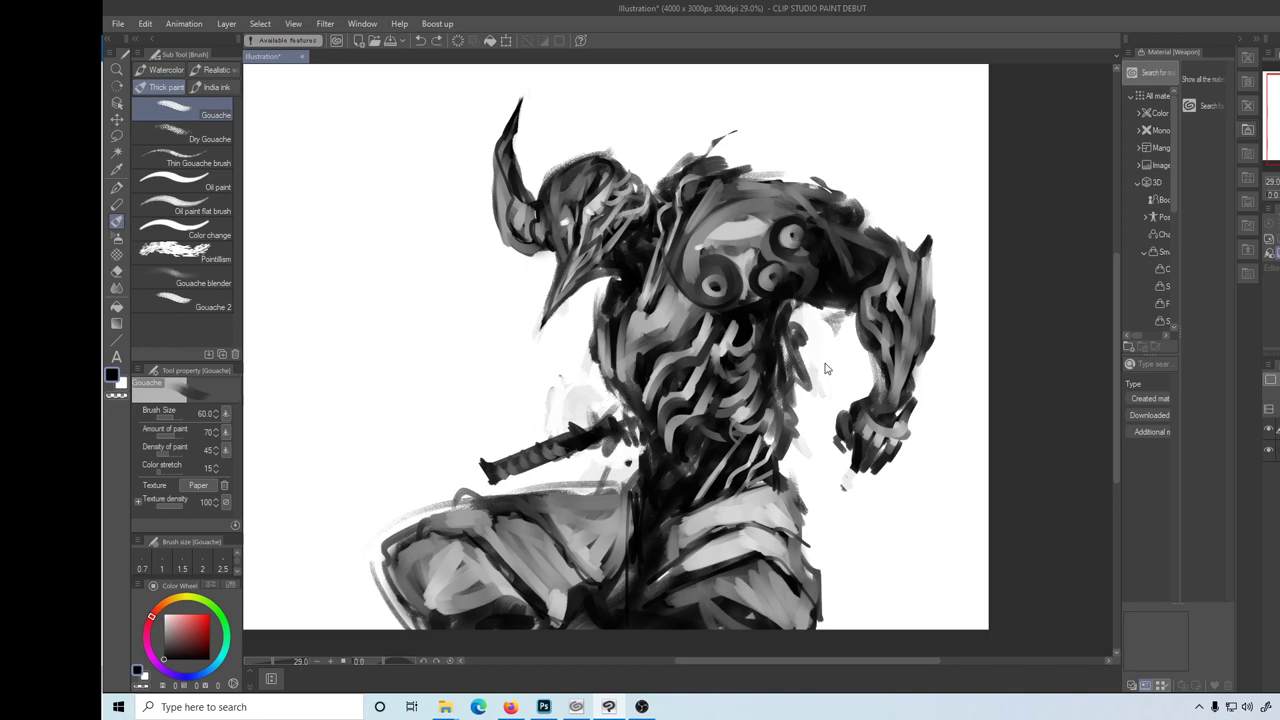
key("ctrl+z")
key("ctrl+z")
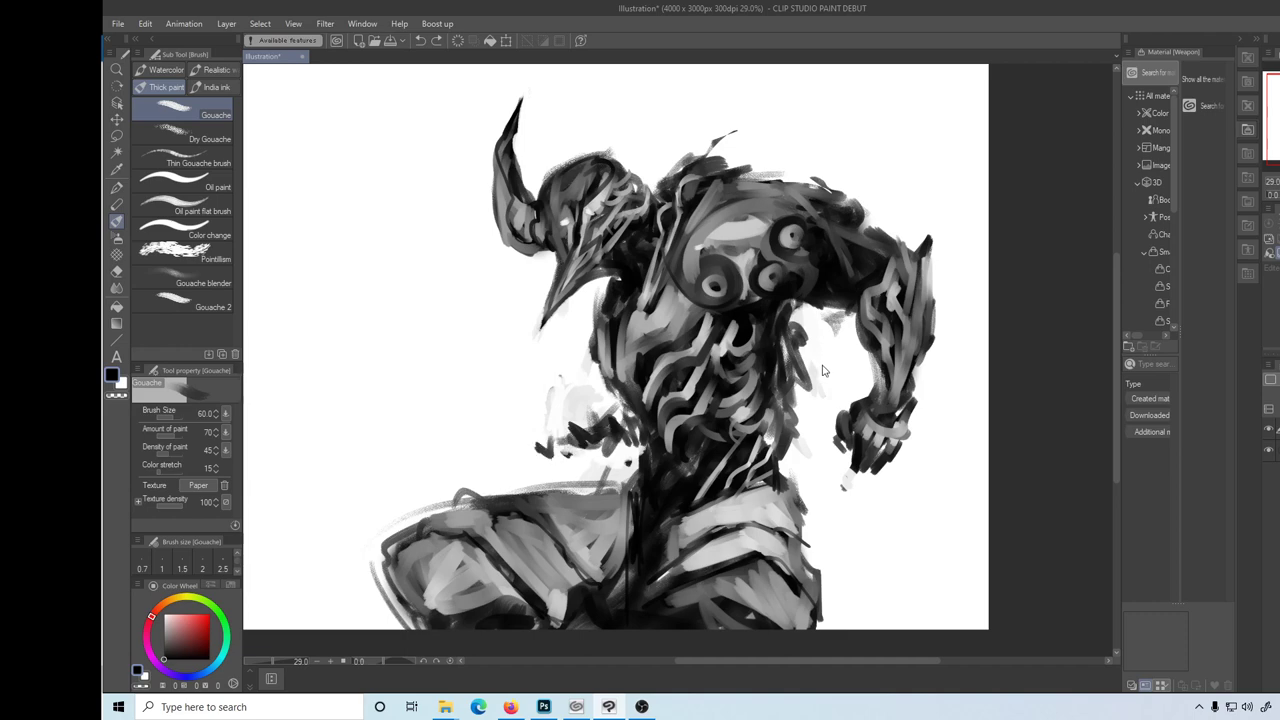
key("ctrl+z")
- Paint a dark, highlighted diagonal sword left of the neck, extending the blade lower right
left_click_drag(568, 380, 638, 452)
mouse_move(546, 362)
left_mouse_down()
mouse_move(640, 448)
mouse_move(626, 462)
mouse_move(532, 352)
mouse_move(556, 371)
left_mouse_up()
left_click(640, 450, "alt")
left_click_drag(800, 545, 905, 628)
left_click_drag(826, 566, 870, 604)
- Soften and thin the lower diagonal blade using white strokes and the kneaded eraser
key("x")
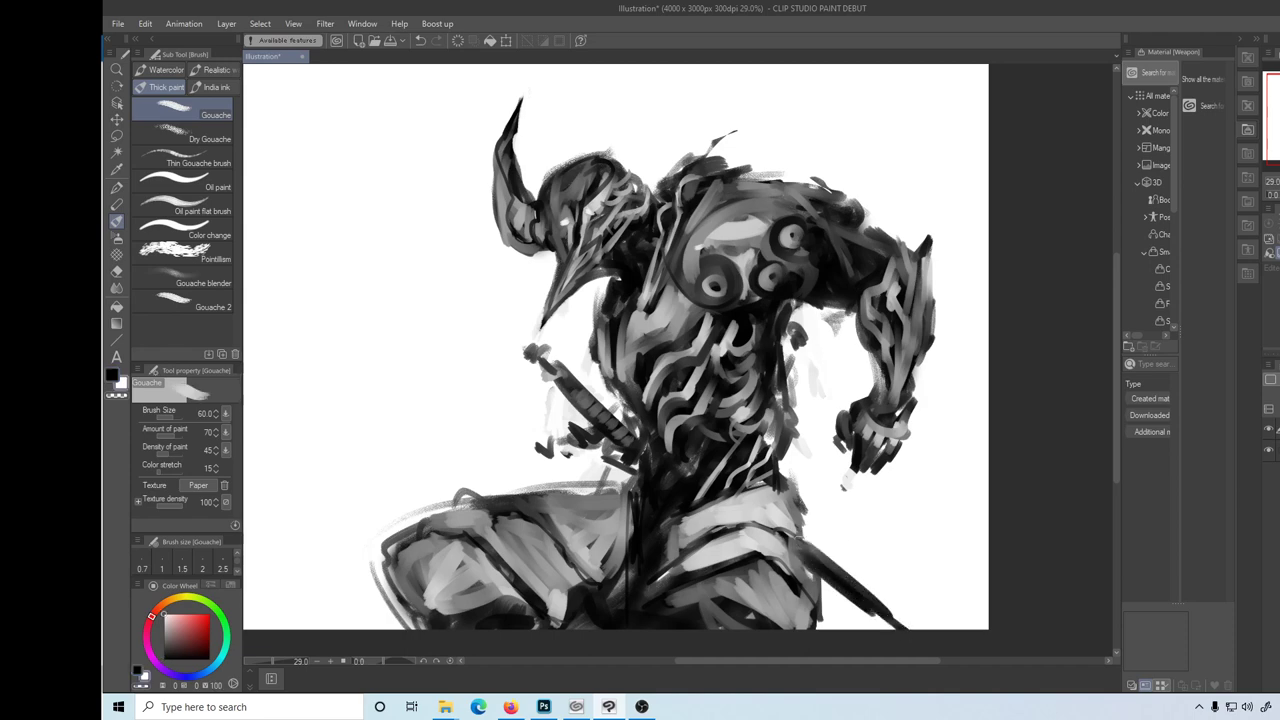
left_click_drag(800, 538, 838, 588)
key("x")
key("e")
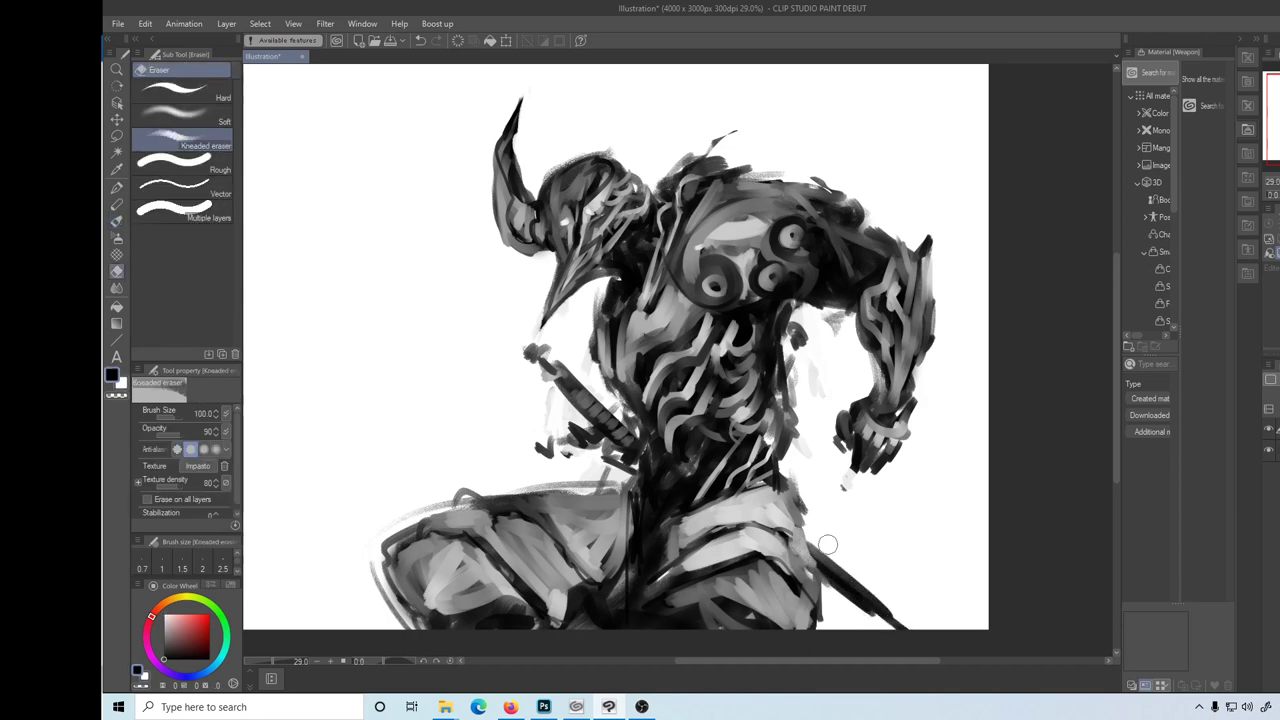
left_click_drag(808, 534, 886, 604)
mouse_move(832, 562)
left_mouse_down()
mouse_move(902, 612)
mouse_move(850, 594)
mouse_move(898, 630)
left_mouse_up()
key("b")
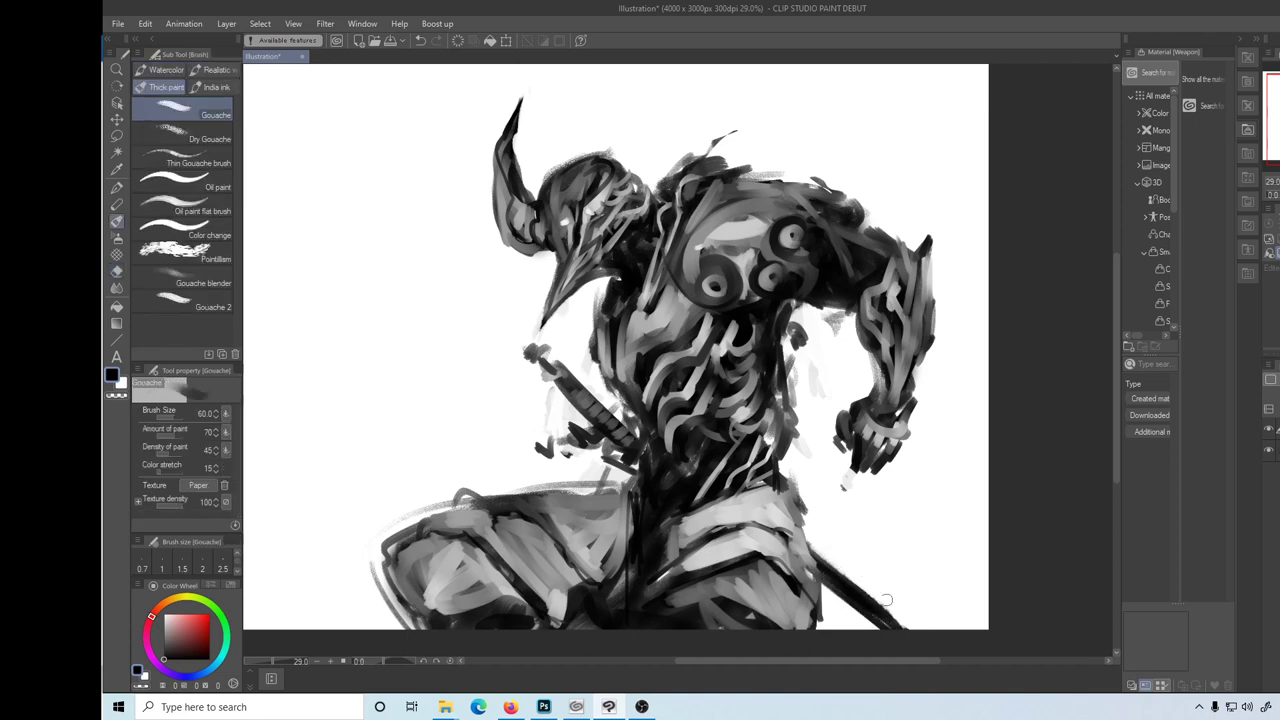
key("x")
left_click_drag(816, 566, 894, 626)
left_click_drag(838, 584, 881, 585)
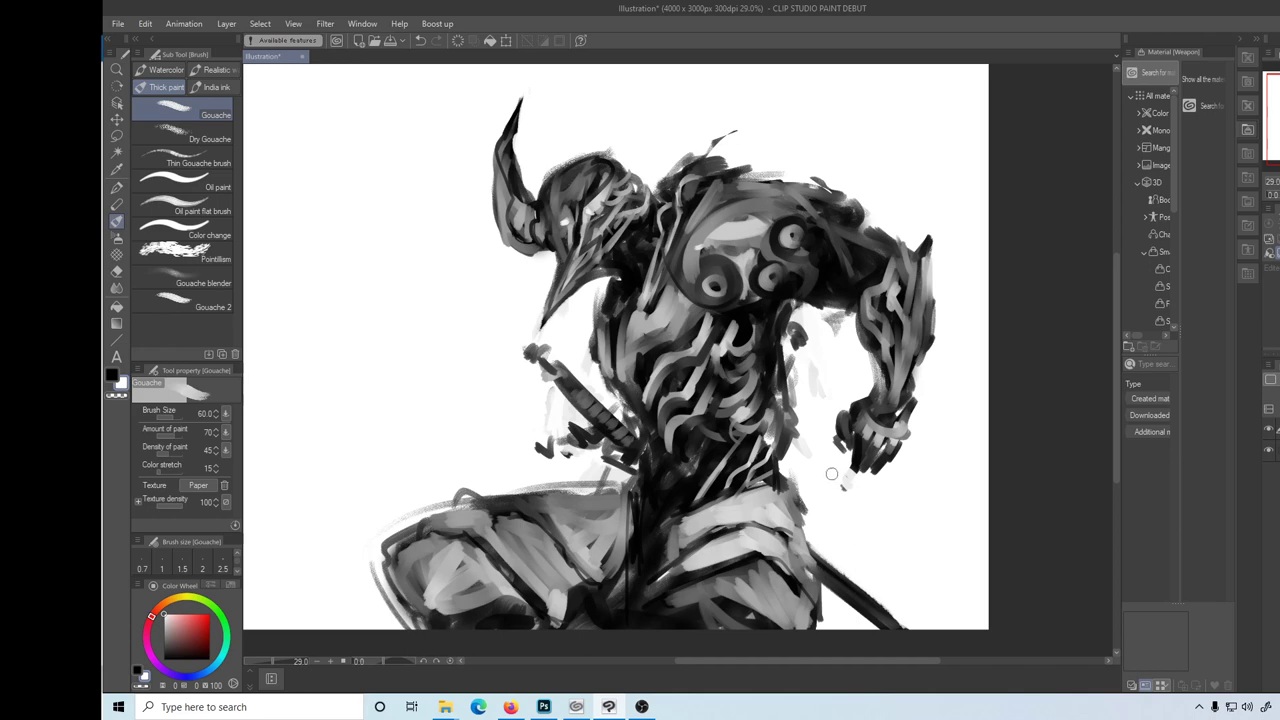
- Erase stray dark marks near the blade's left end, then return to black gouache
key("e")
left_click_drag(547, 338, 528, 388)
mouse_move(536, 436)
left_mouse_down()
mouse_move(576, 458)
mouse_move(560, 462)
left_mouse_up()
key("bracketleft")
key("bracketleft")
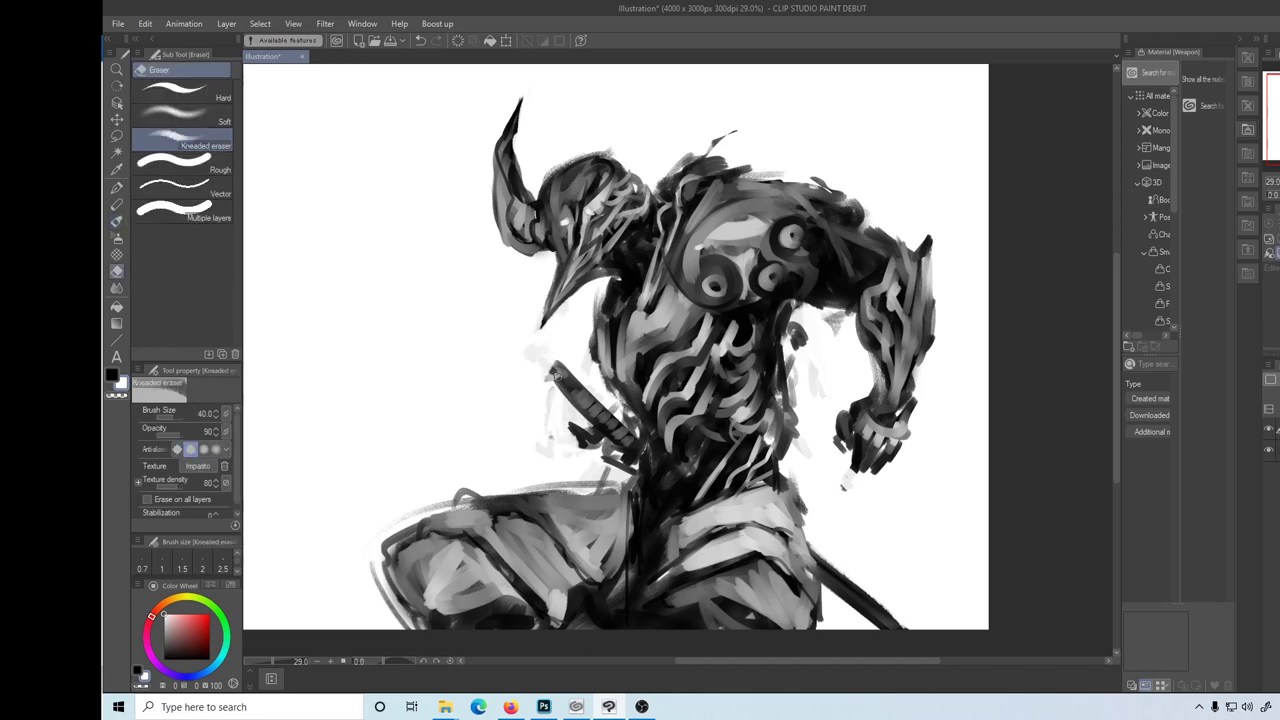
key("b")
key("x")
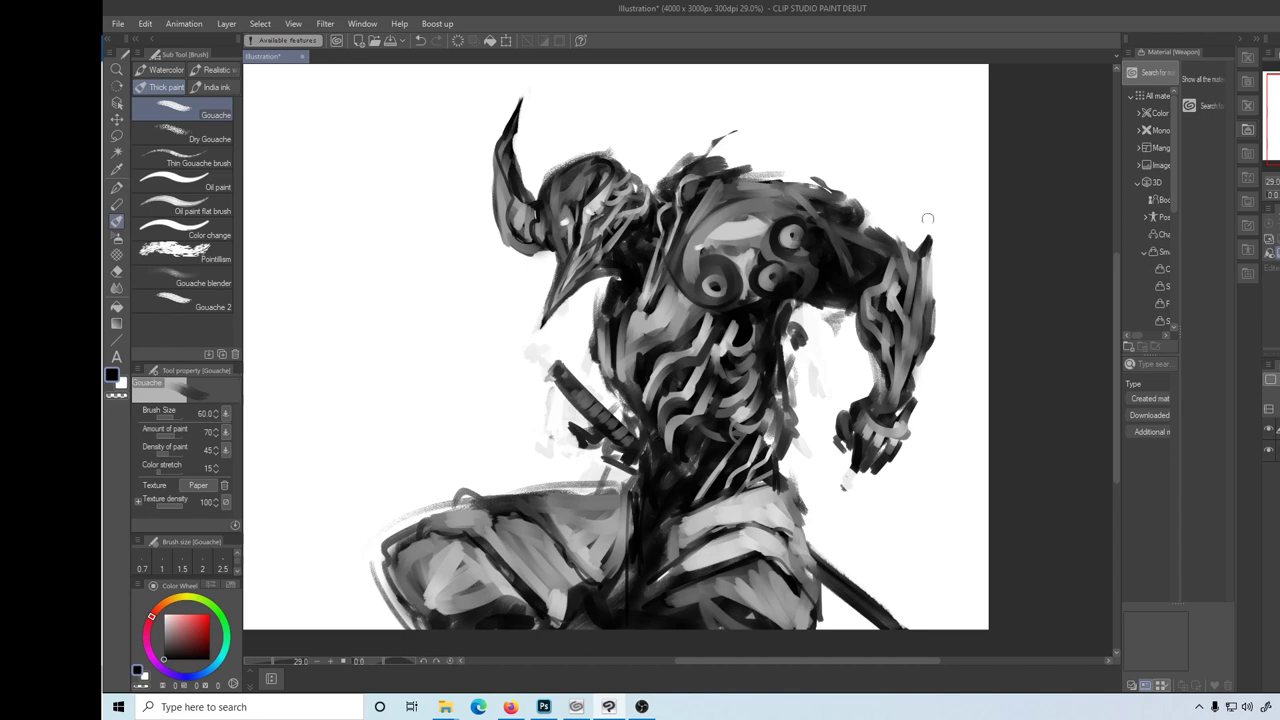
- Try several curving strokes around the right shoulder, undoing each one
mouse_move(928, 237)
left_mouse_down()
mouse_move(962, 132)
mouse_move(966, 268)
mouse_move(935, 322)
left_mouse_up()
key("ctrl+z")
mouse_move(930, 237)
left_mouse_down()
mouse_move(866, 92)
mouse_move(970, 252)
mouse_move(940, 308)
left_mouse_up()
key("ctrl+z")
mouse_move(929, 250)
left_mouse_down()
mouse_move(931, 84)
mouse_move(962, 268)
mouse_move(932, 308)
left_mouse_up()
key("ctrl+z")
mouse_move(925, 245)
left_mouse_down()
mouse_move(935, 72)
mouse_move(968, 230)
mouse_move(930, 255)
mouse_move(952, 272)
mouse_move(926, 292)
mouse_move(938, 220)
left_mouse_up()
key("ctrl+z")
- Paint a tall tapered black spike rising from the right shoulder
mouse_move(940, 265)
left_mouse_down()
mouse_move(963, 86)
mouse_move(950, 250)
left_mouse_up()
mouse_move(955, 116)
left_mouse_down()
mouse_move(946, 236)
mouse_move(978, 87)
mouse_move(936, 250)
left_mouse_up()
key("ctrl+z")
left_click_drag(946, 200, 926, 284)
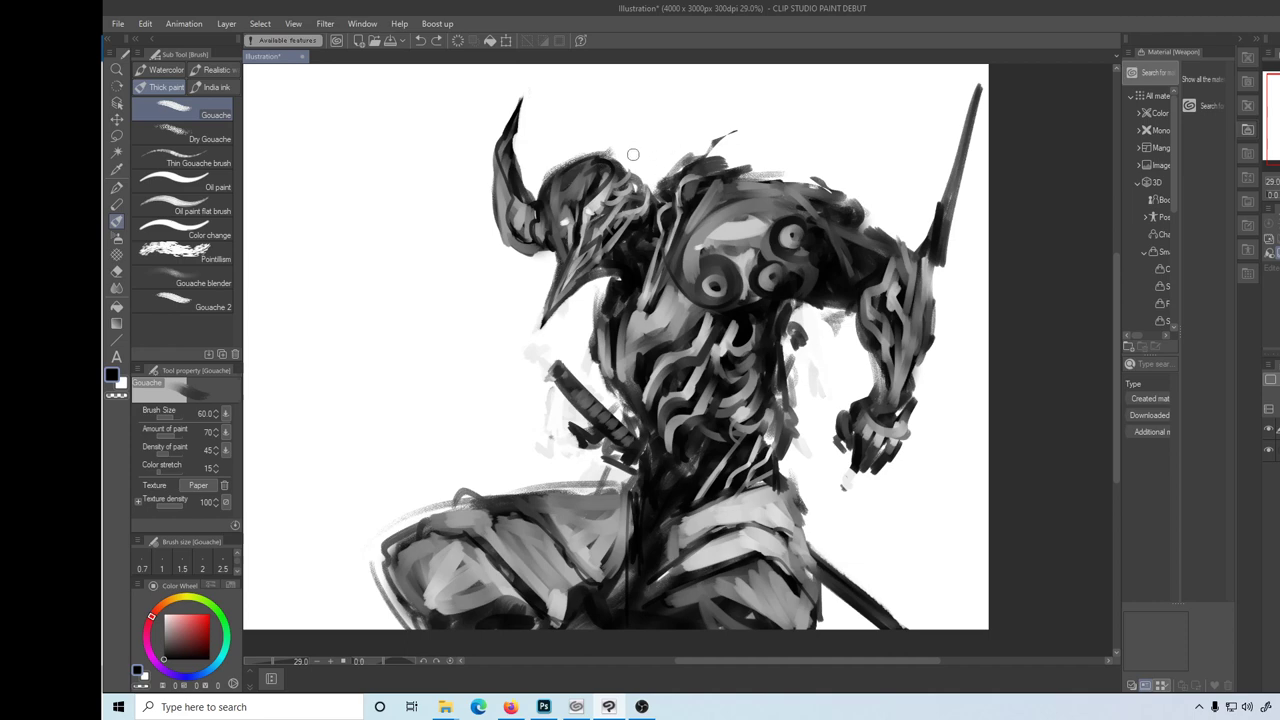
key("e")
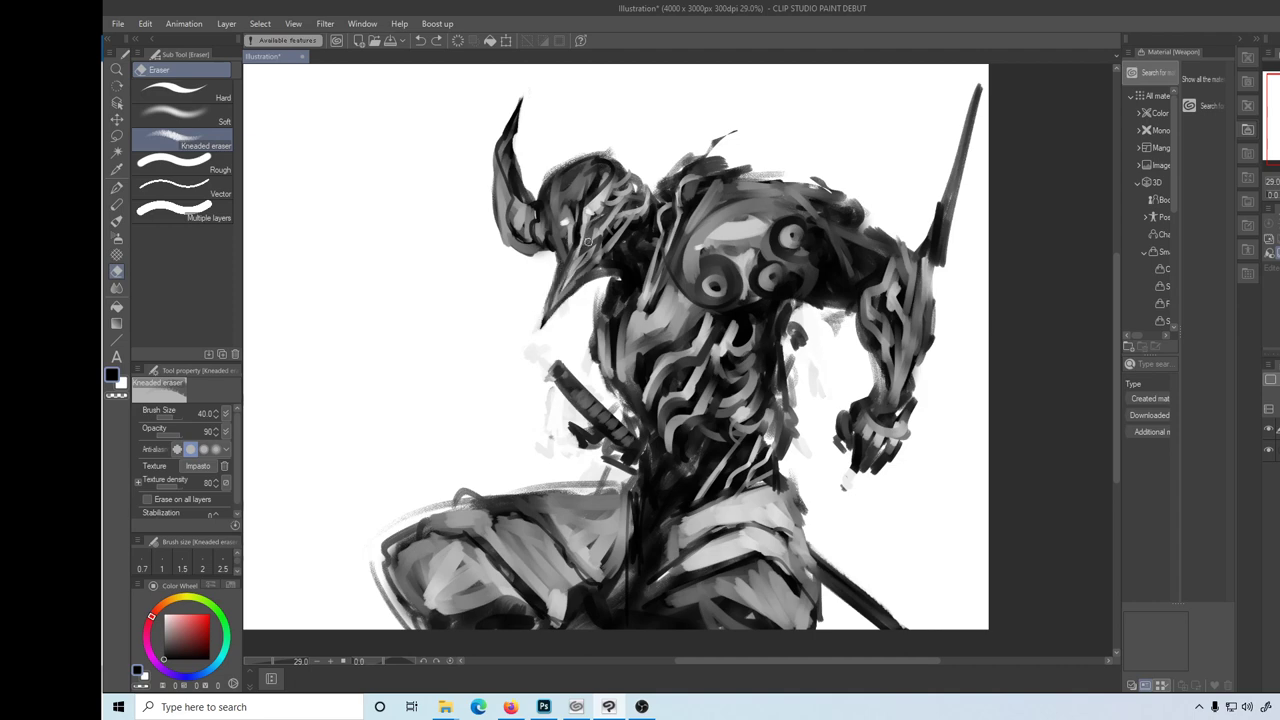
- Erase the beak, then repaint the beak and lower face in dark gouache
mouse_move(548, 262)
left_mouse_down()
mouse_move(566, 282)
mouse_move(556, 320)
left_mouse_up()
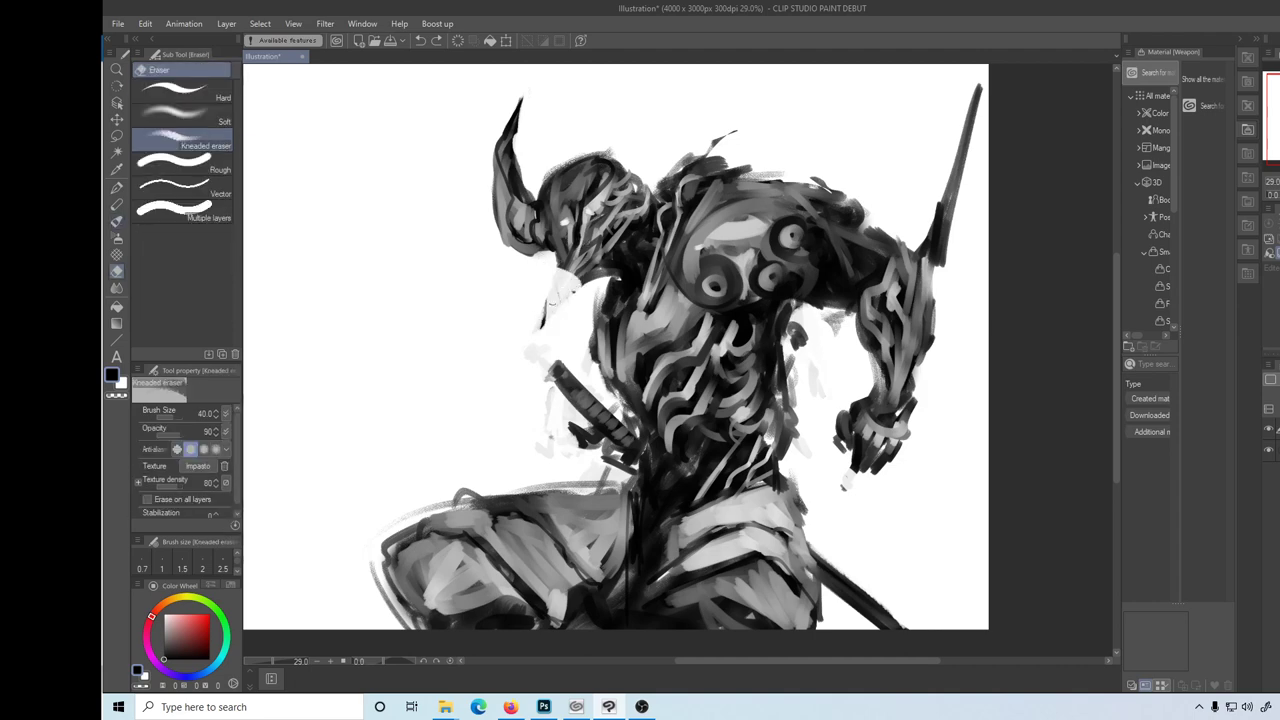
key("b")
left_click_drag(560, 250, 556, 292)
mouse_move(540, 228)
left_mouse_down()
mouse_move(520, 292)
mouse_move(546, 326)
mouse_move(569, 284)
left_mouse_up()
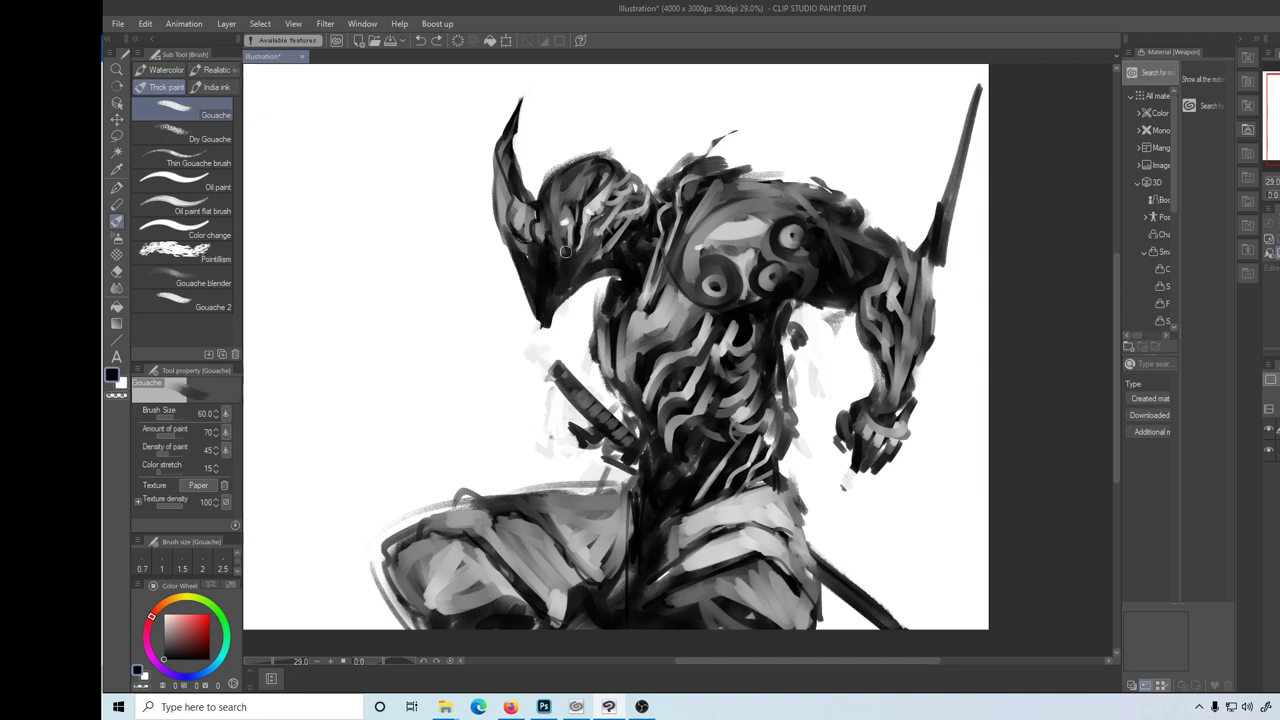
key("ctrl+z")
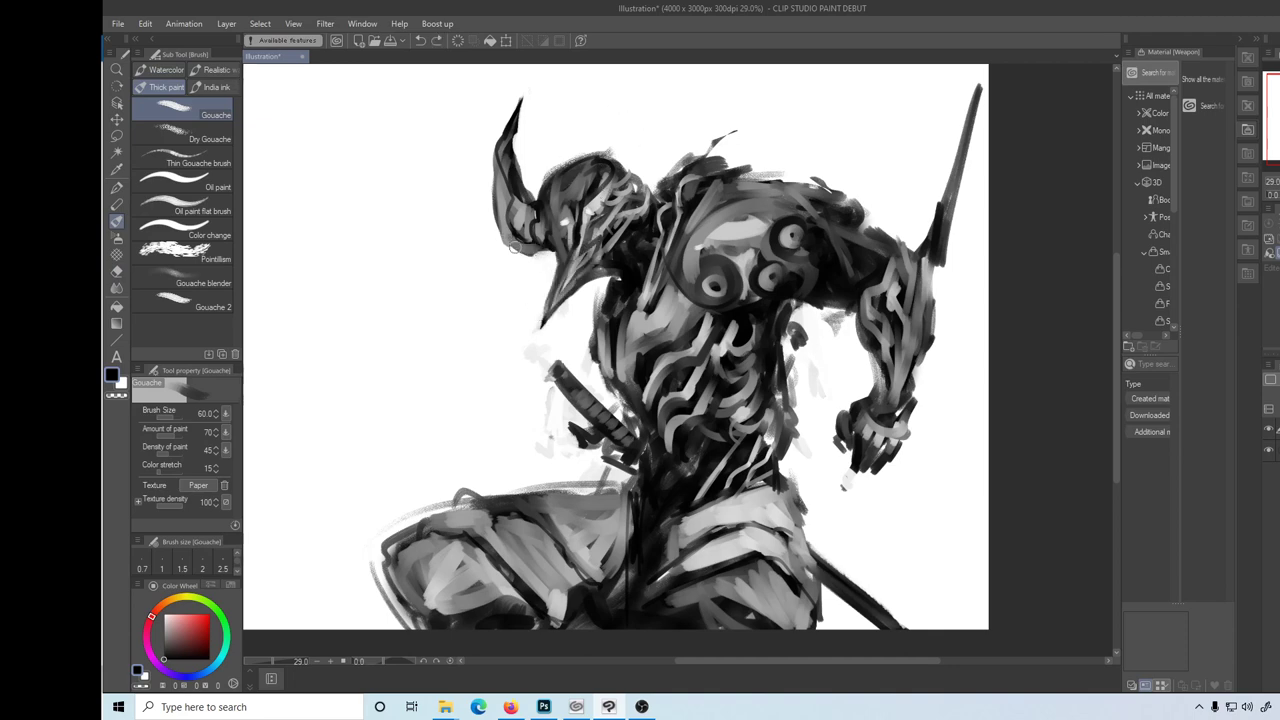
mouse_move(515, 247)
left_mouse_down()
mouse_move(550, 312)
mouse_move(575, 260)
left_mouse_up()
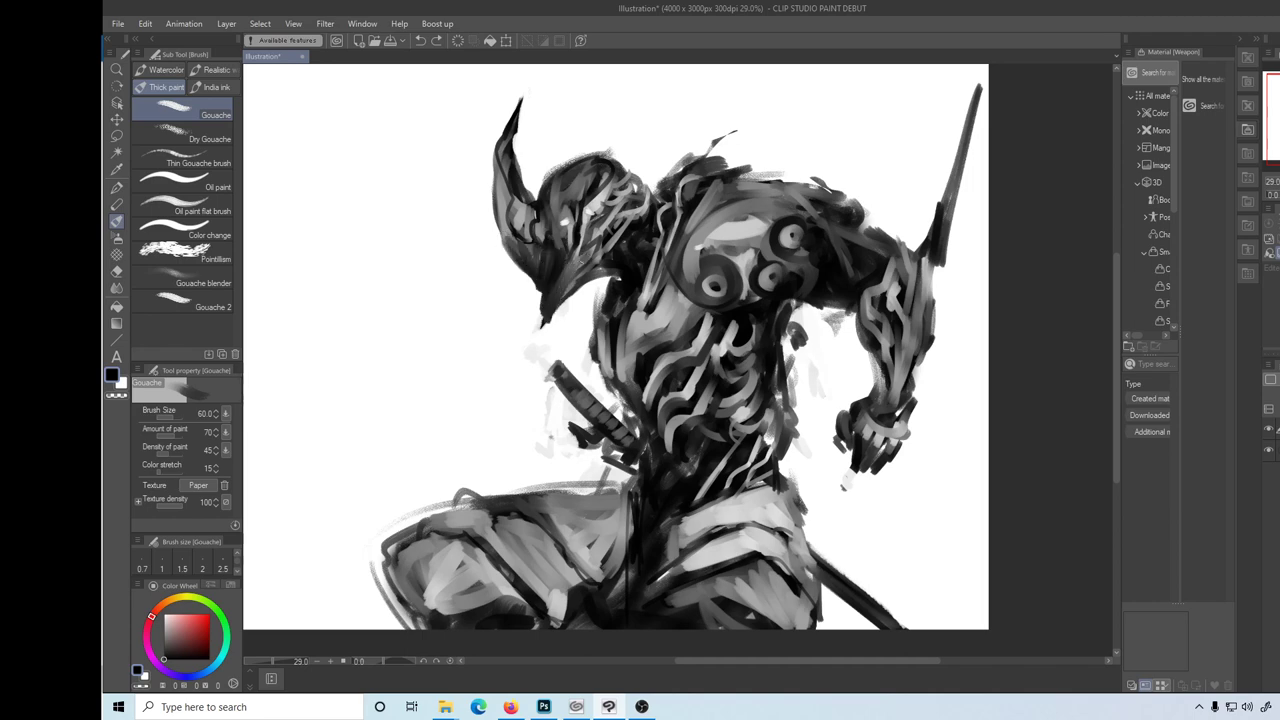
mouse_move(560, 310)
left_mouse_down()
mouse_move(590, 270)
mouse_move(555, 250)
mouse_move(530, 259)
mouse_move(490, 170)
mouse_move(500, 232)
mouse_move(510, 140)
mouse_move(530, 240)
mouse_move(570, 258)
left_mouse_up()
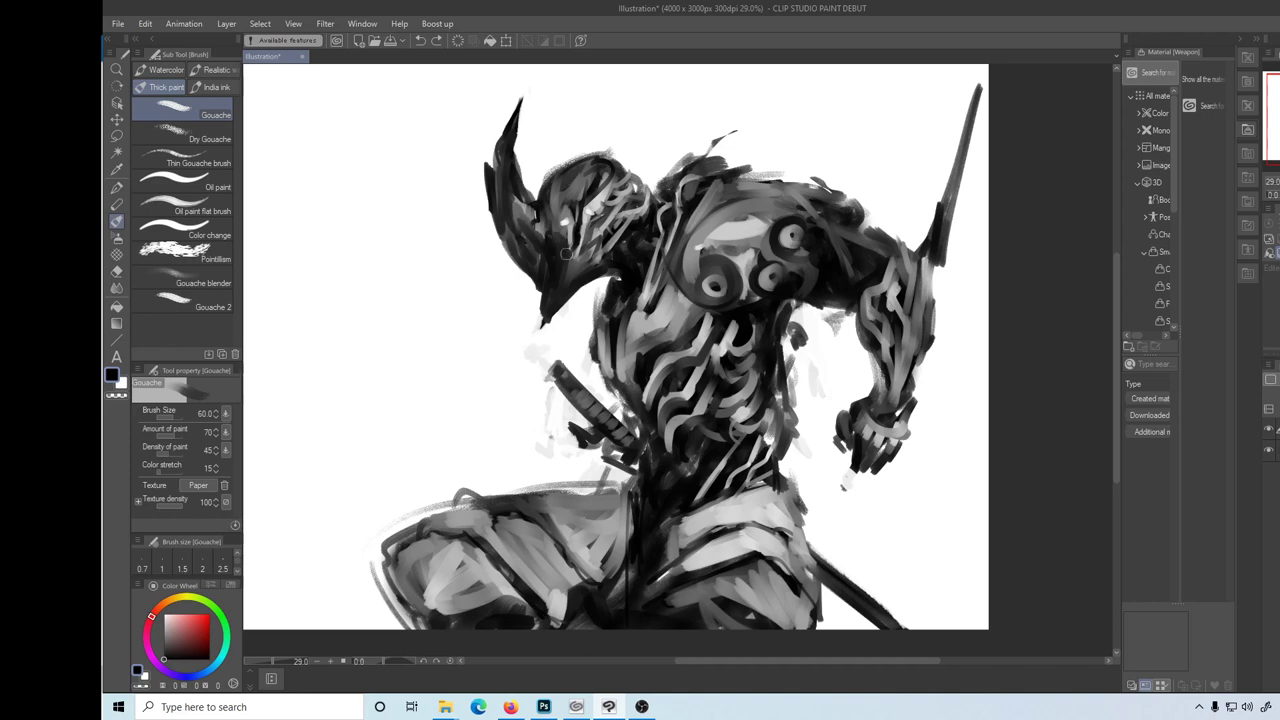
- Darken the helmet crown and add white highlights on its left side
mouse_move(572, 210)
left_mouse_down()
mouse_move(560, 256)
mouse_move(570, 178)
left_mouse_up()
mouse_move(556, 236)
left_mouse_down()
mouse_move(578, 170)
mouse_move(545, 205)
mouse_move(552, 268)
mouse_move(578, 190)
mouse_move(606, 162)
mouse_move(577, 220)
left_mouse_up()
key("x")
mouse_move(592, 163)
left_mouse_down()
mouse_move(548, 200)
mouse_move(551, 253)
left_mouse_up()
key("x")
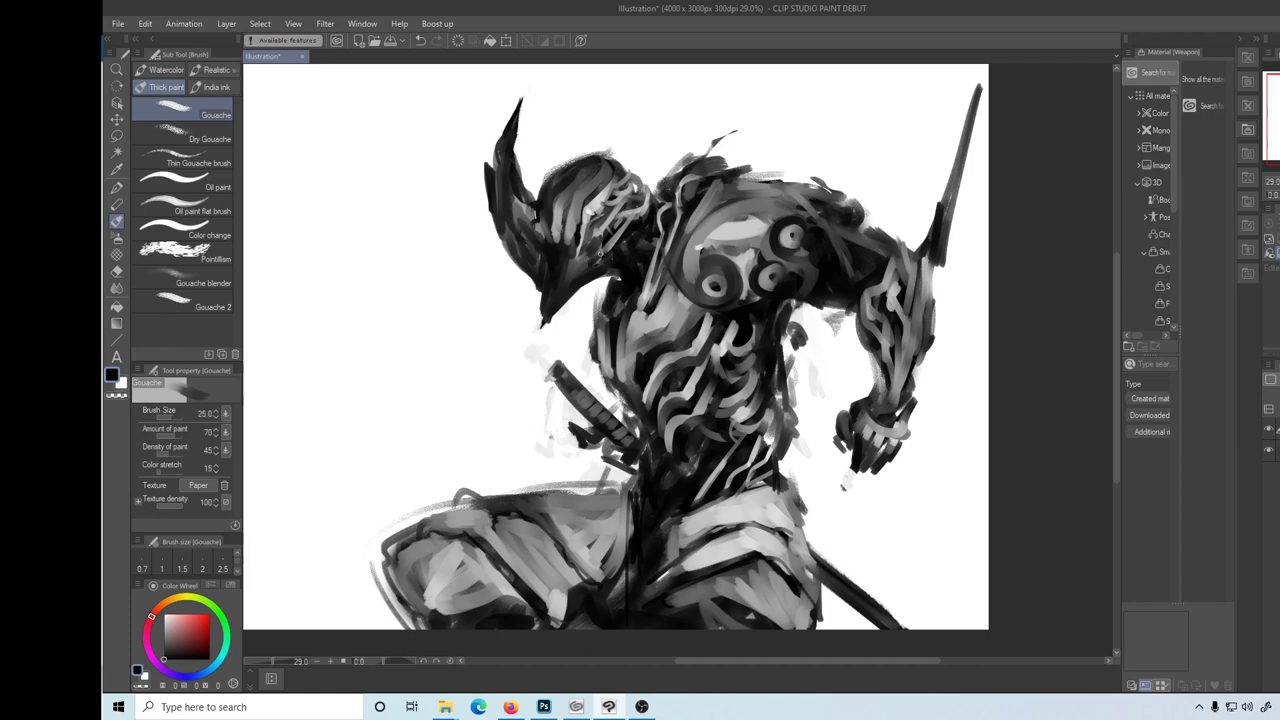
- Shrink the brush to 25 and erase a thin light streak along the helmet's lower edge
key("bracketleft")
key("bracketleft")
key("bracketleft")
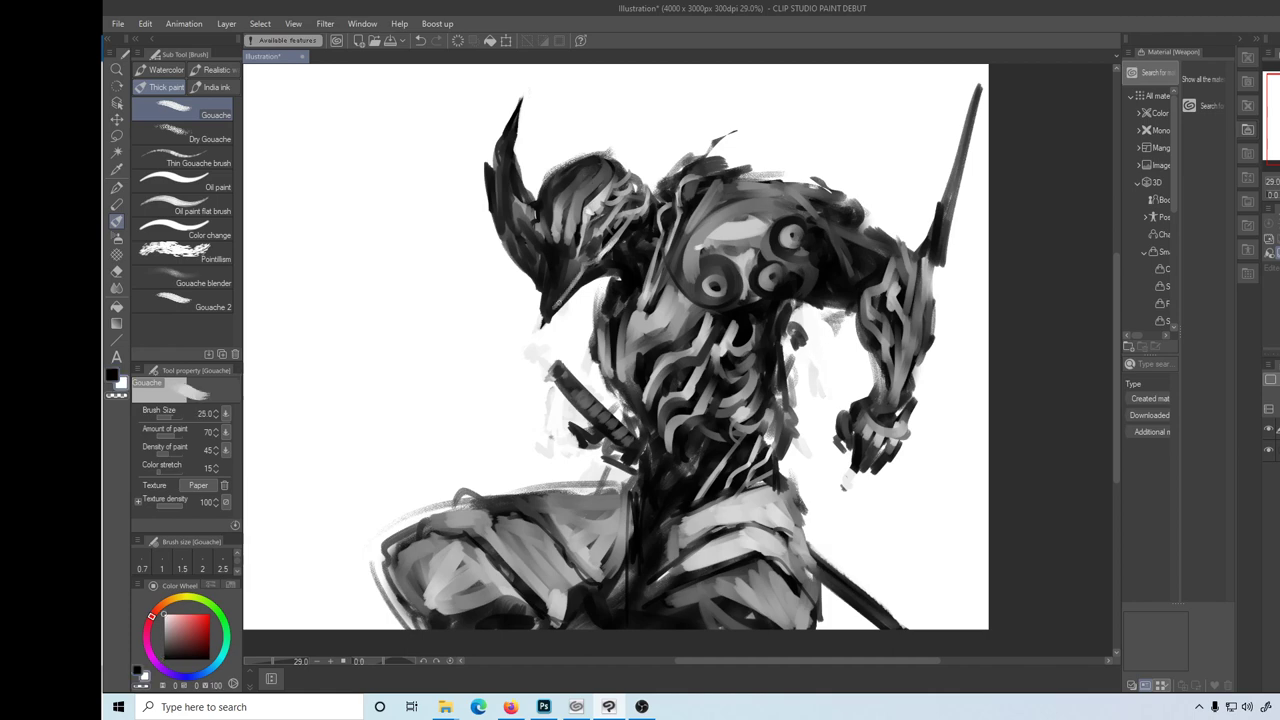
key("e")
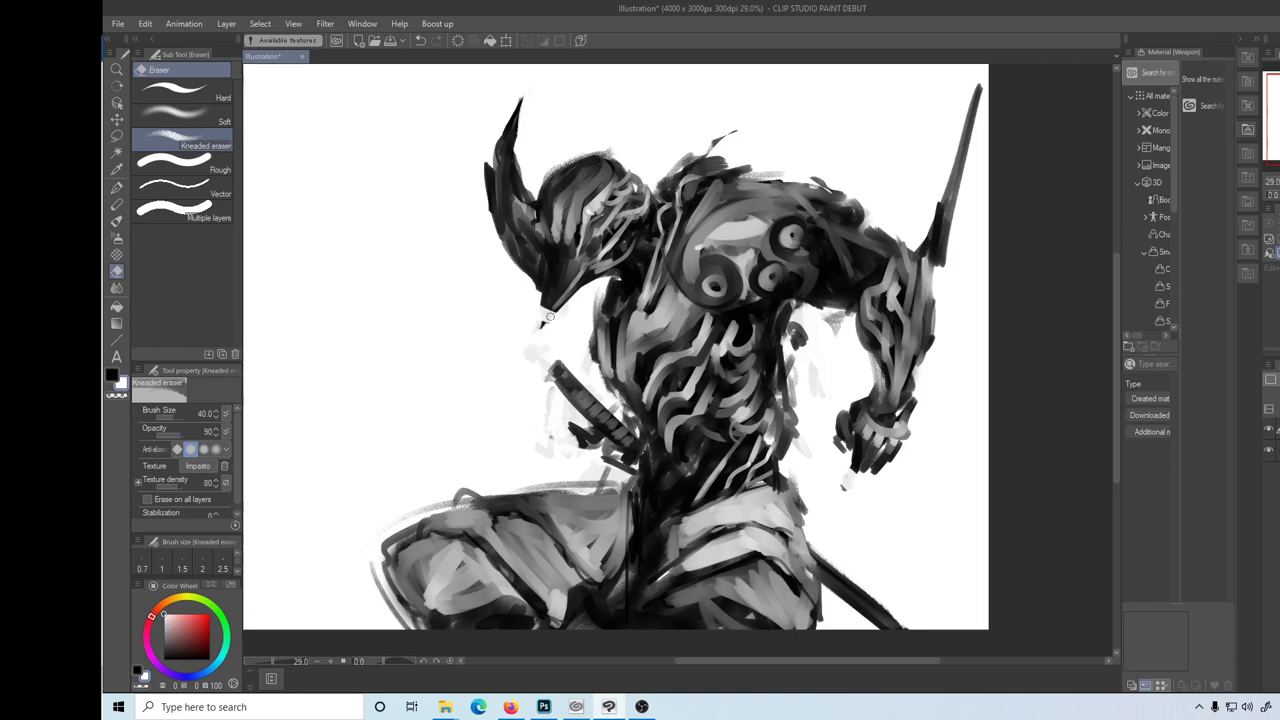
mouse_move(536, 292)
left_mouse_down()
mouse_move(563, 307)
mouse_move(558, 317)
left_mouse_up()
- With Gouache, darken the left horn and helmet top, and add light-grey strokes on the face
key("b")
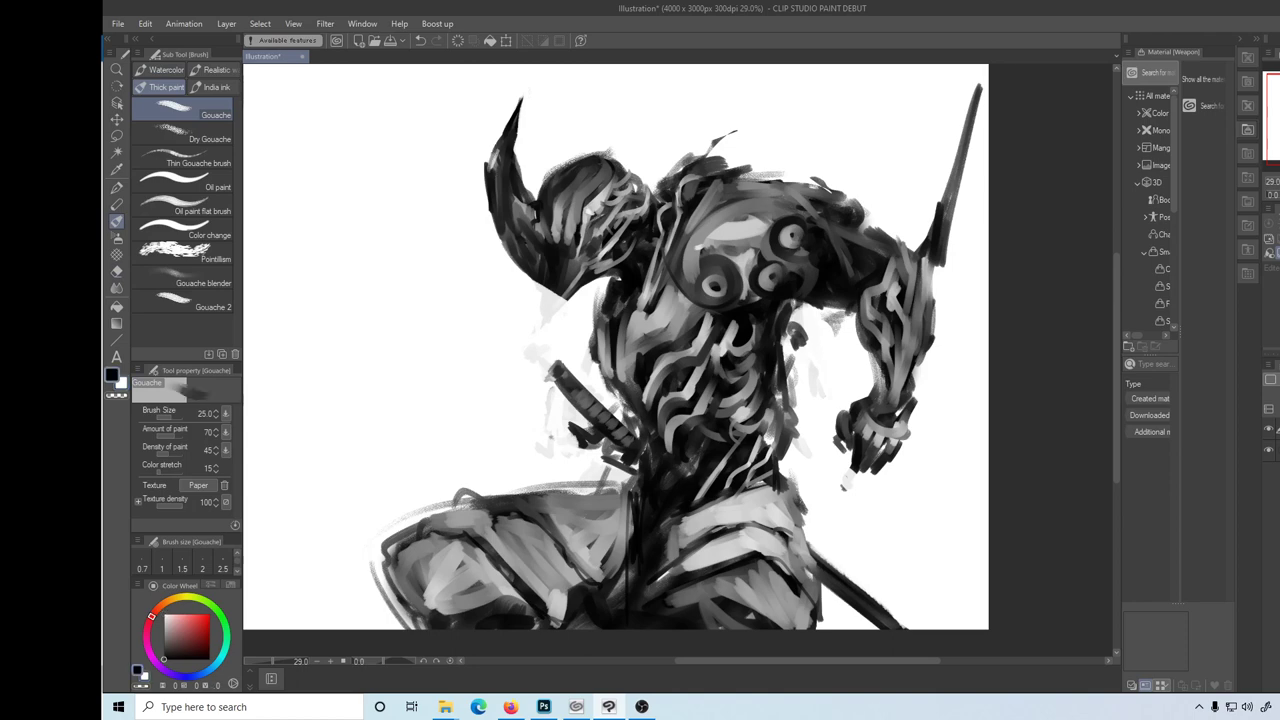
mouse_move(490, 171)
left_mouse_down()
mouse_move(521, 99)
mouse_move(513, 170)
mouse_move(534, 188)
mouse_move(612, 145)
left_mouse_up()
left_click_drag(550, 185, 614, 146)
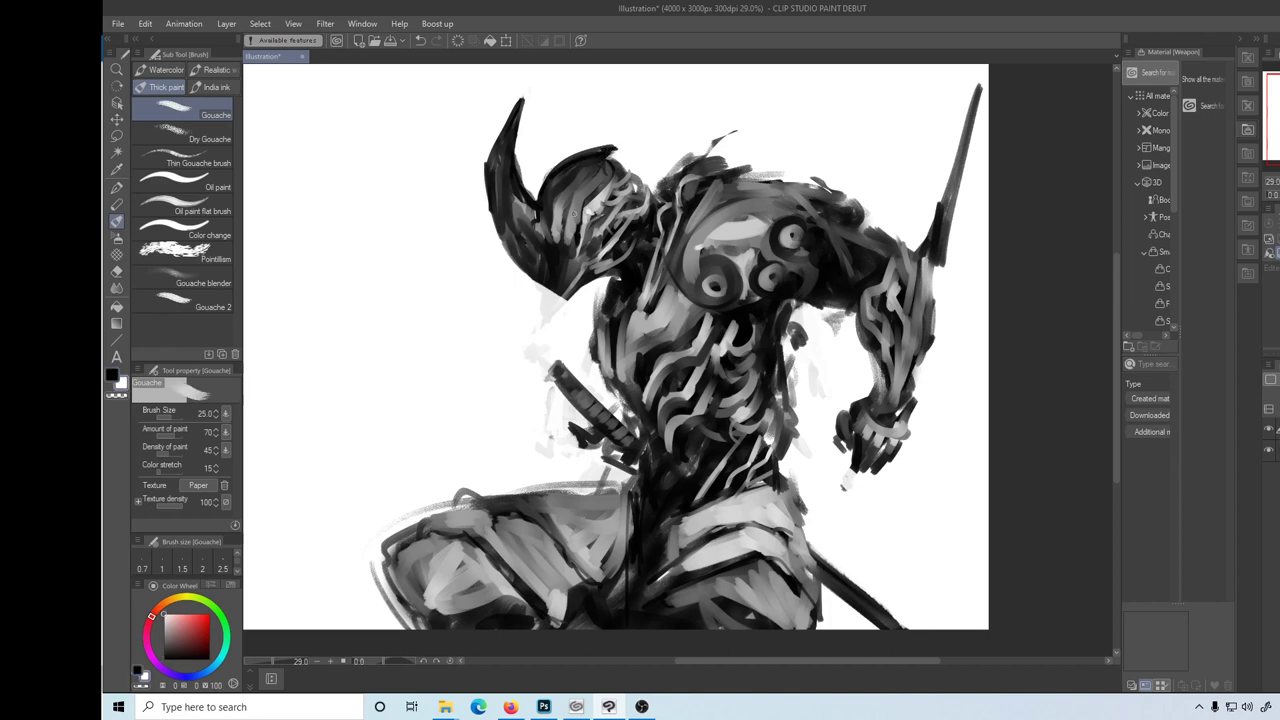
mouse_move(572, 232)
left_mouse_down()
mouse_move(566, 204)
mouse_move(594, 186)
mouse_move(610, 150)
mouse_move(556, 200)
mouse_move(604, 150)
left_mouse_up()
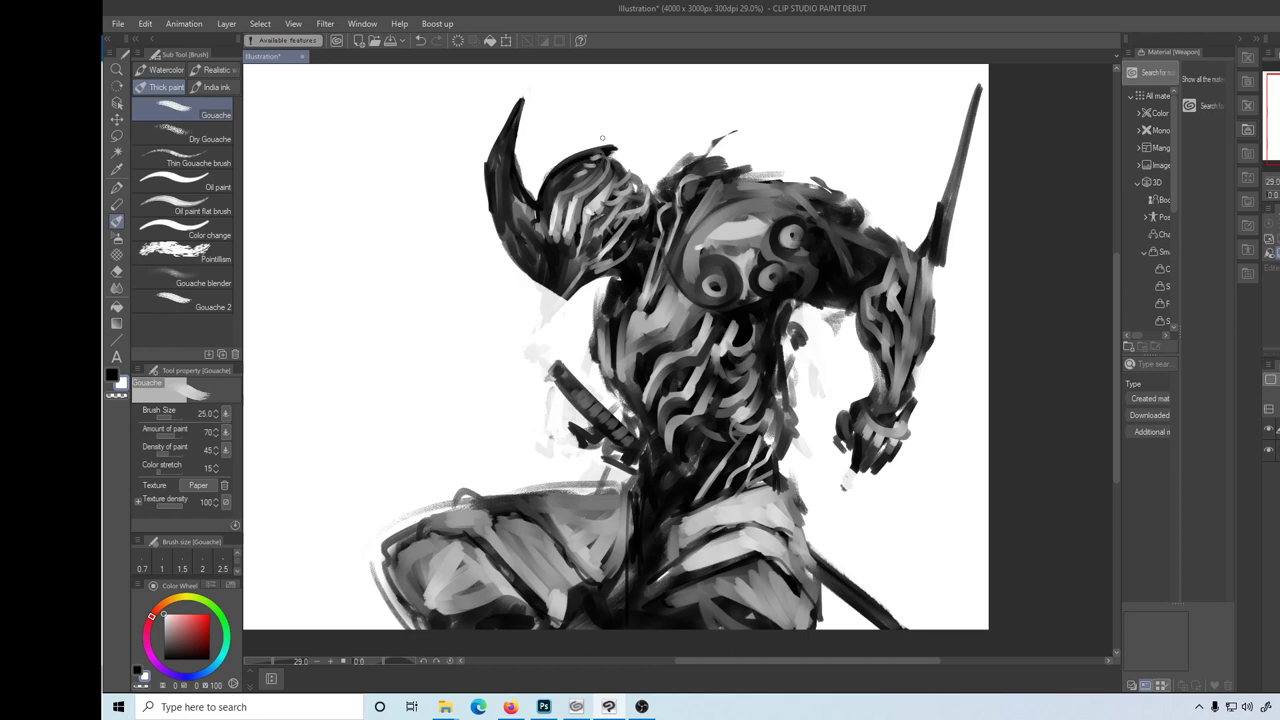
- Sample near-black to darken the helmet's lower edge, then pick black and sample darker tones
left_click(576, 284, "alt")
mouse_move(562, 292)
left_mouse_down()
mouse_move(586, 268)
mouse_move(571, 291)
left_mouse_up()
left_click(604, 271, "alt")
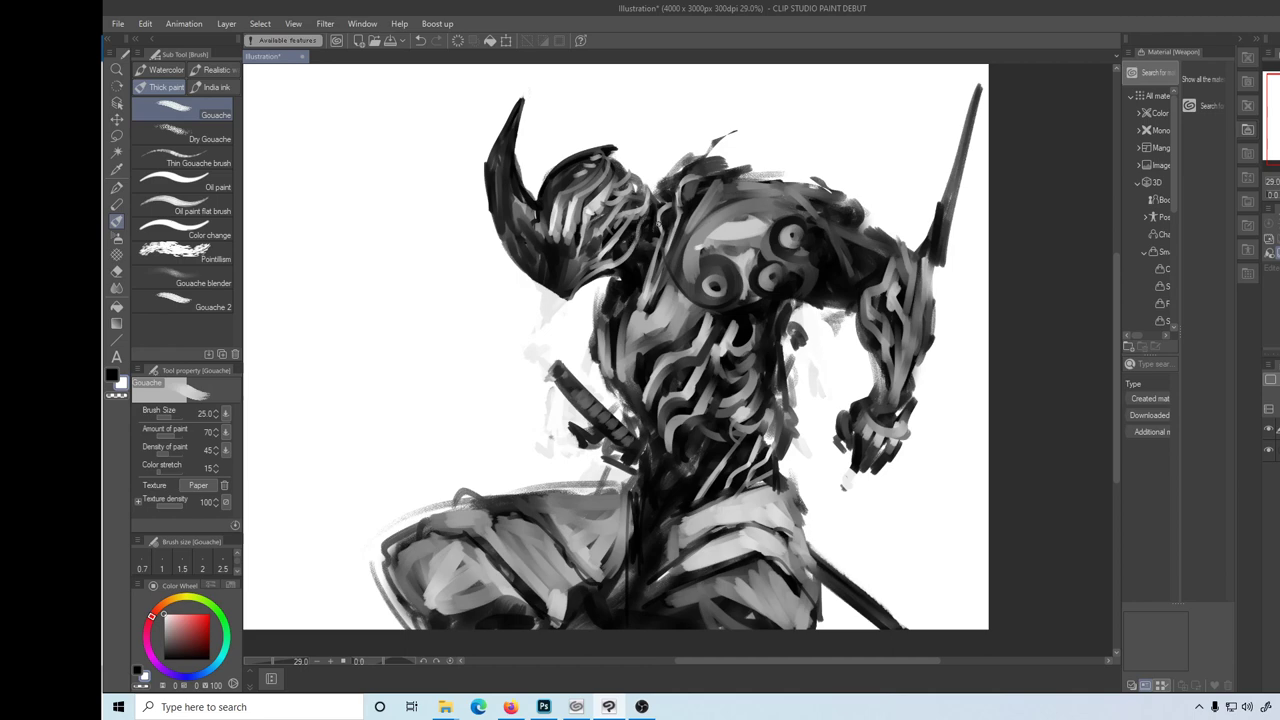
left_click(652, 232, "alt")
left_click(648, 240, "alt")
left_click(645, 241, "alt")
left_click(645, 241, "alt")
left_click(635, 270, "alt")
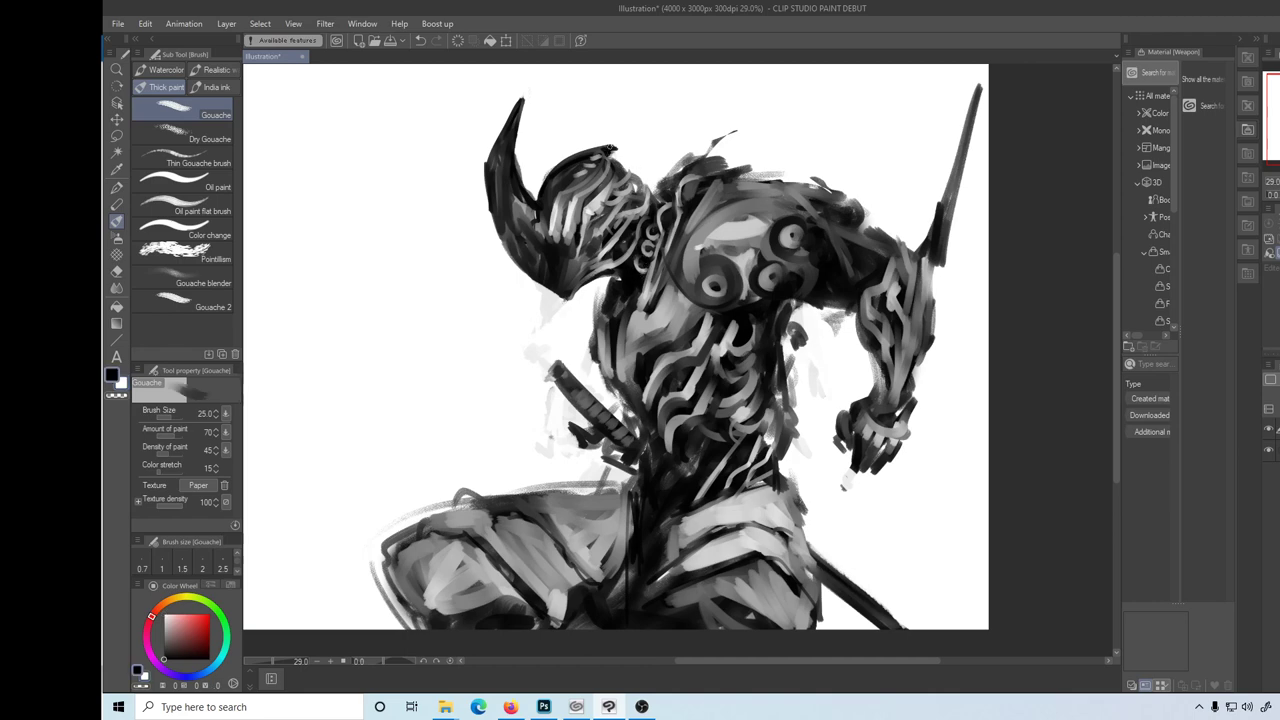
- Add small spiky dark strokes on the helmet top, then shift the paint colour to green
left_click_drag(610, 148, 835, 85)
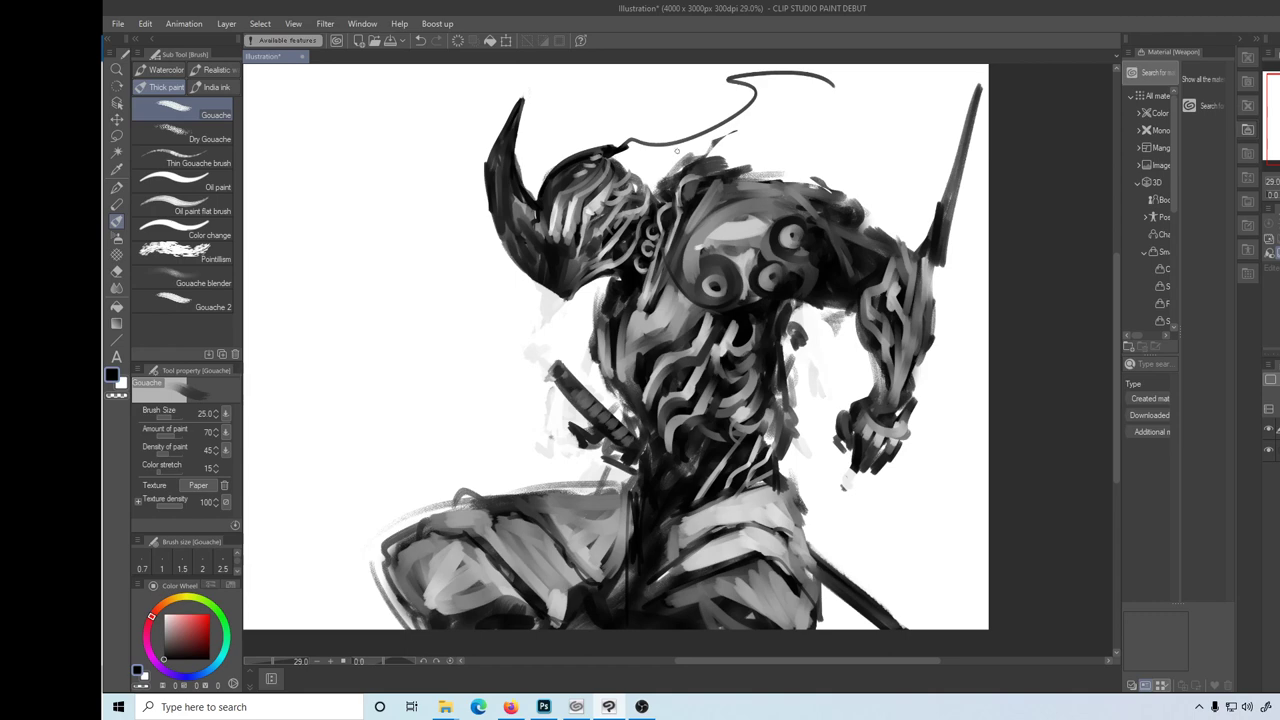
key("ctrl+z")
mouse_move(703, 165)
left_mouse_down()
mouse_move(730, 150)
mouse_move(708, 142)
mouse_move(700, 163)
left_mouse_up()
left_click(708, 162, "alt")
left_click(716, 164, "alt")
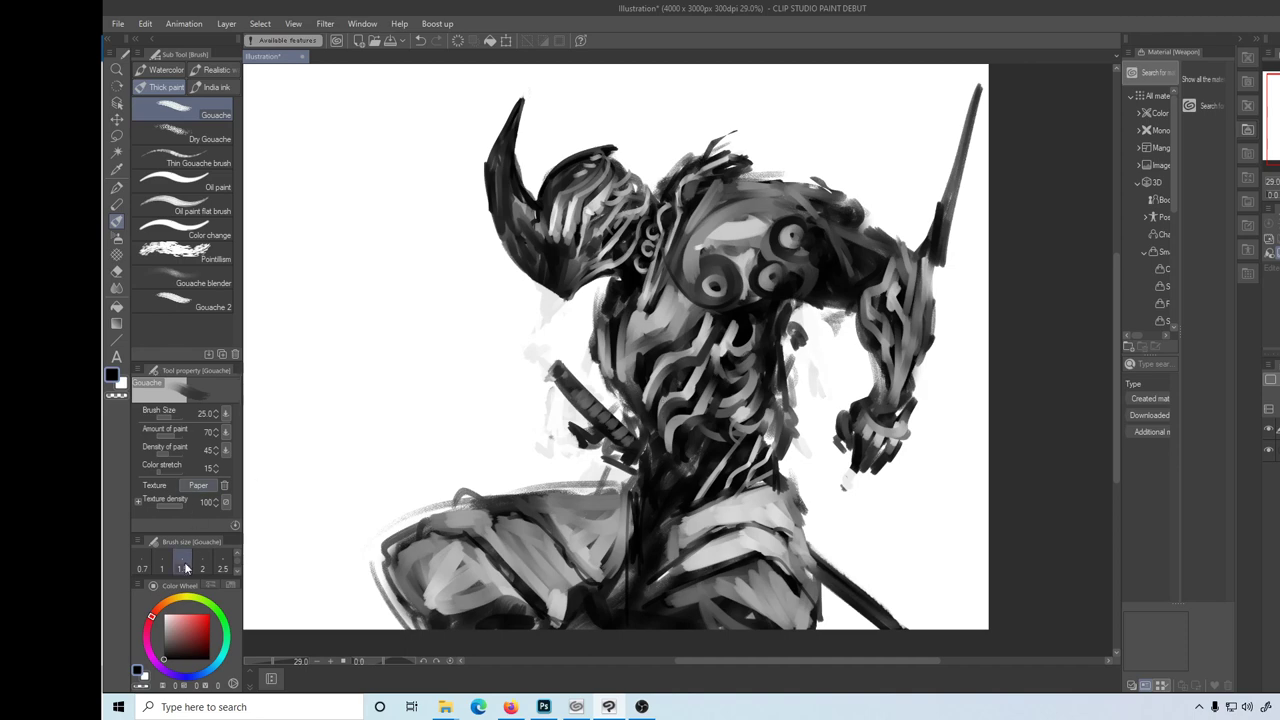
left_click(218, 614)
- Set bright saturated green at brush size 8 and dab glowing accents on the helmet eye
left_click(211, 620)
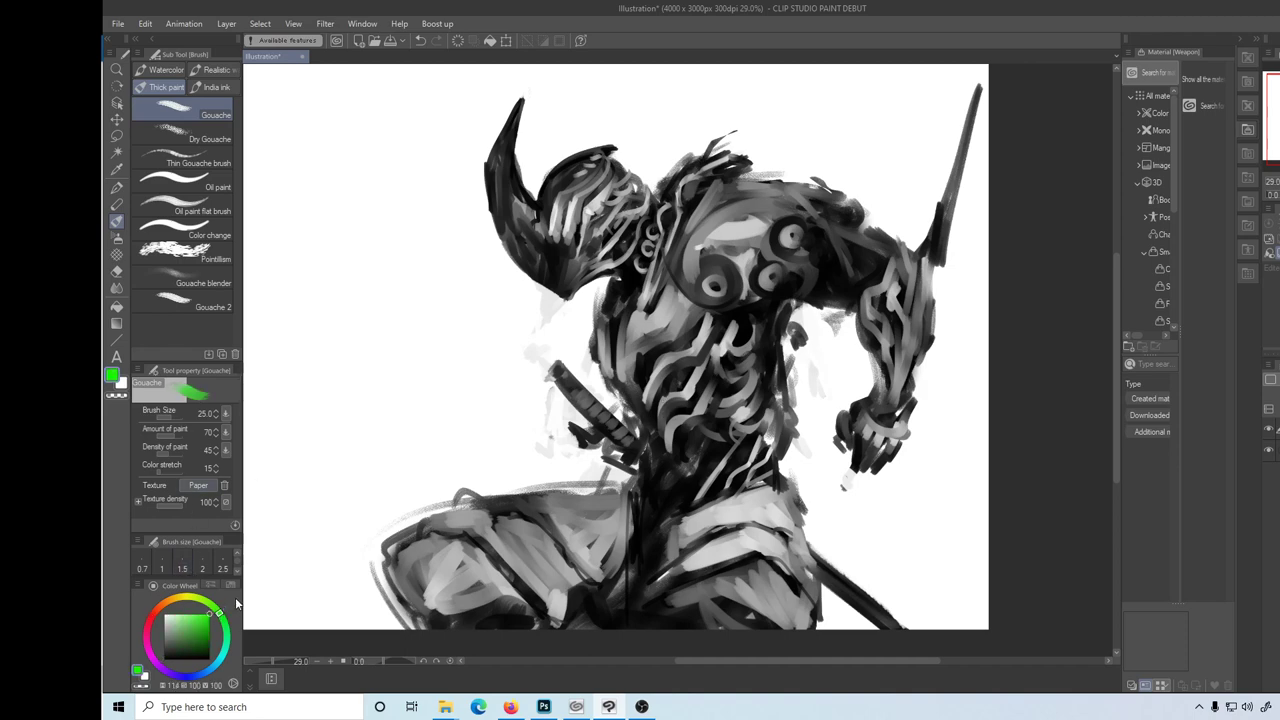
key("bracketleft")
key("bracketleft")
key("bracketleft")
key("bracketleft")
key("bracketleft")
key("bracketleft")
key("ctrl+z")
left_click(580, 245)
- Undo the last green mark, then return to black paint at brush size 20
key("ctrl+z")
left_click_drag(200, 620, 155, 665)
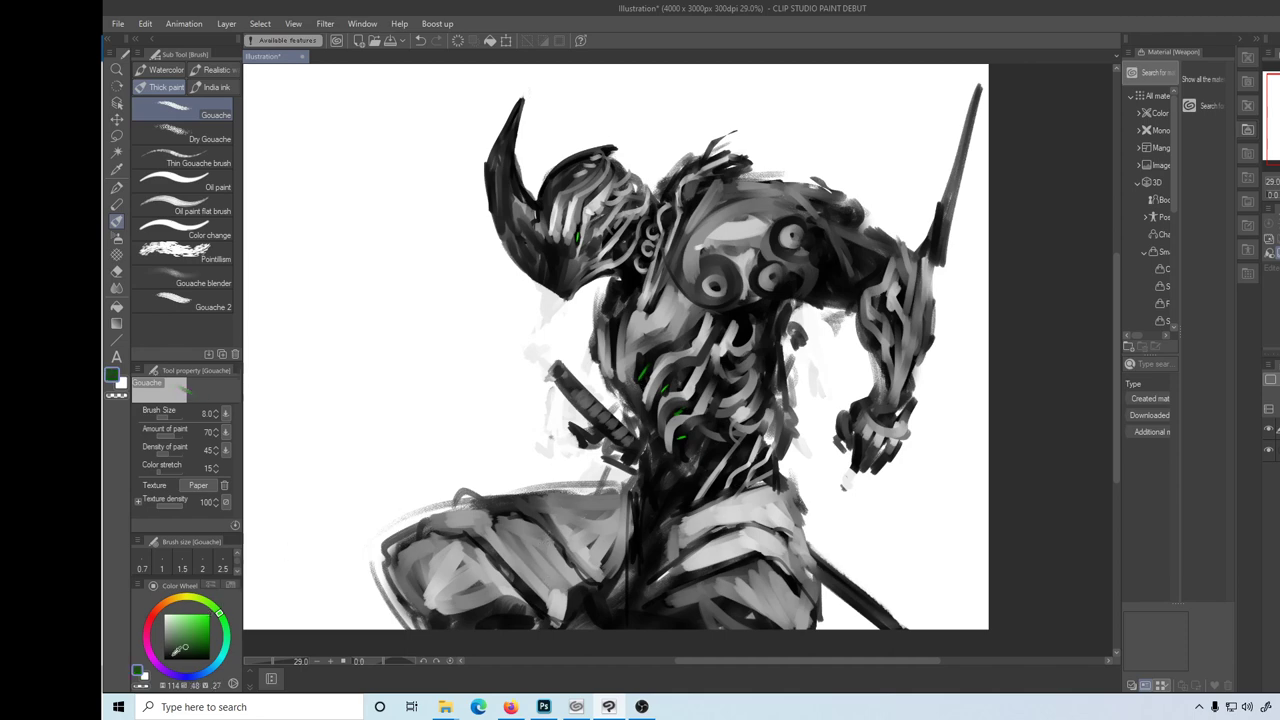
key("bracketright")
key("bracketright")
key("bracketright")
key("bracketright")
key("bracketright")
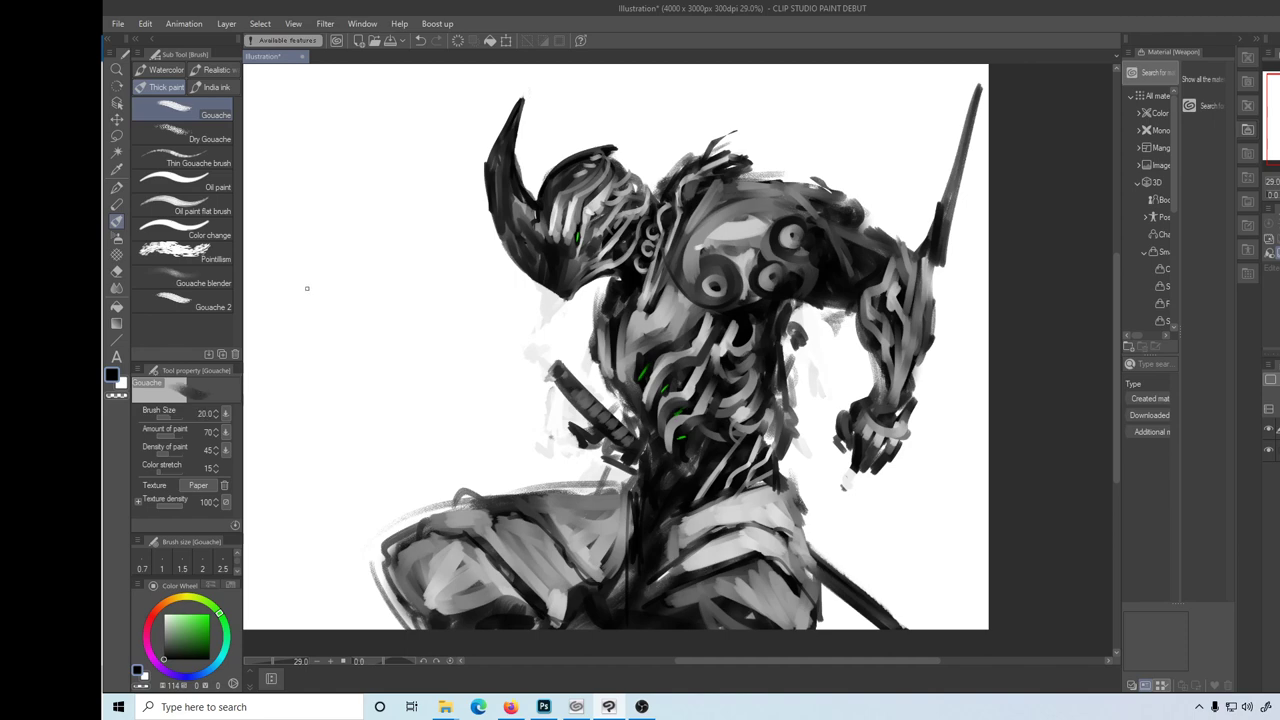
- Sign the upper-left canvas with a handwritten signature and 2020, discarding the first attempt
mouse_move(278, 292)
left_mouse_down()
mouse_move(319, 434)
mouse_move(296, 345)
mouse_move(331, 292)
left_mouse_up()
left_click_drag(327, 312, 337, 306)
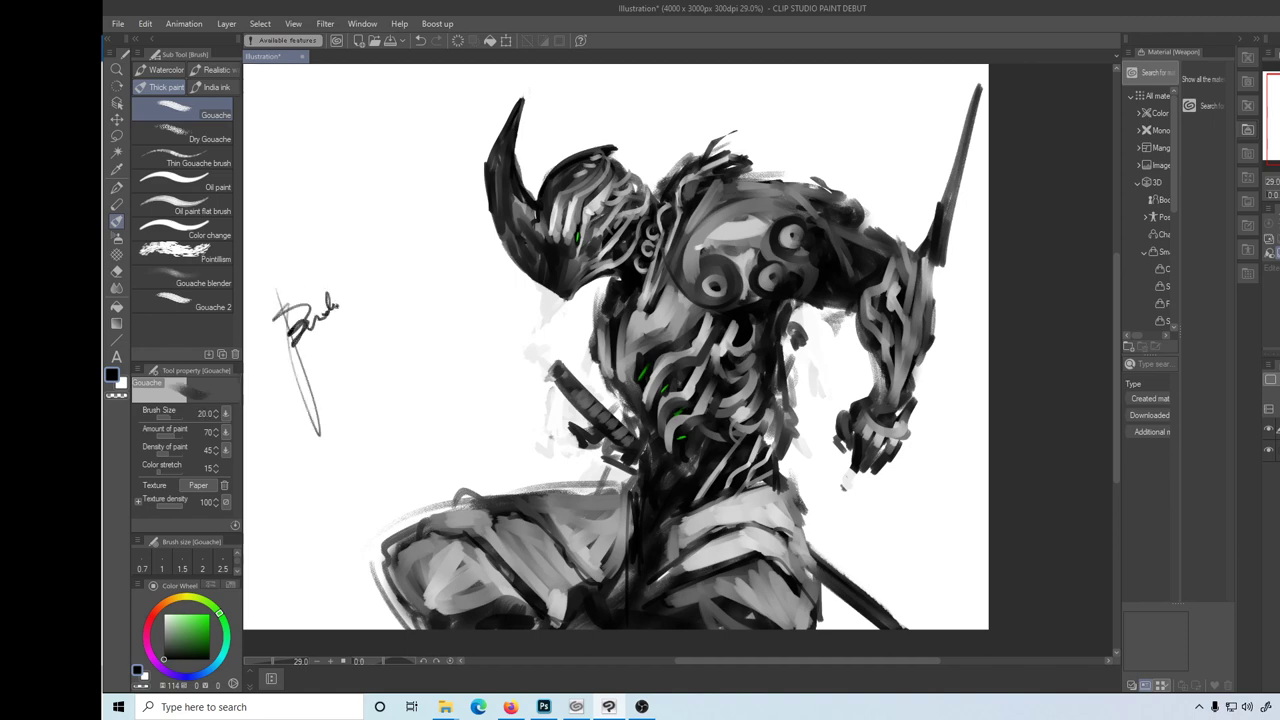
key("Delete")
mouse_move(272, 121)
left_mouse_down()
mouse_move(292, 205)
mouse_move(284, 146)
mouse_move(334, 104)
mouse_move(364, 156)
left_mouse_up()
mouse_move(283, 148)
left_mouse_down()
mouse_move(294, 160)
mouse_move(327, 140)
left_mouse_up()
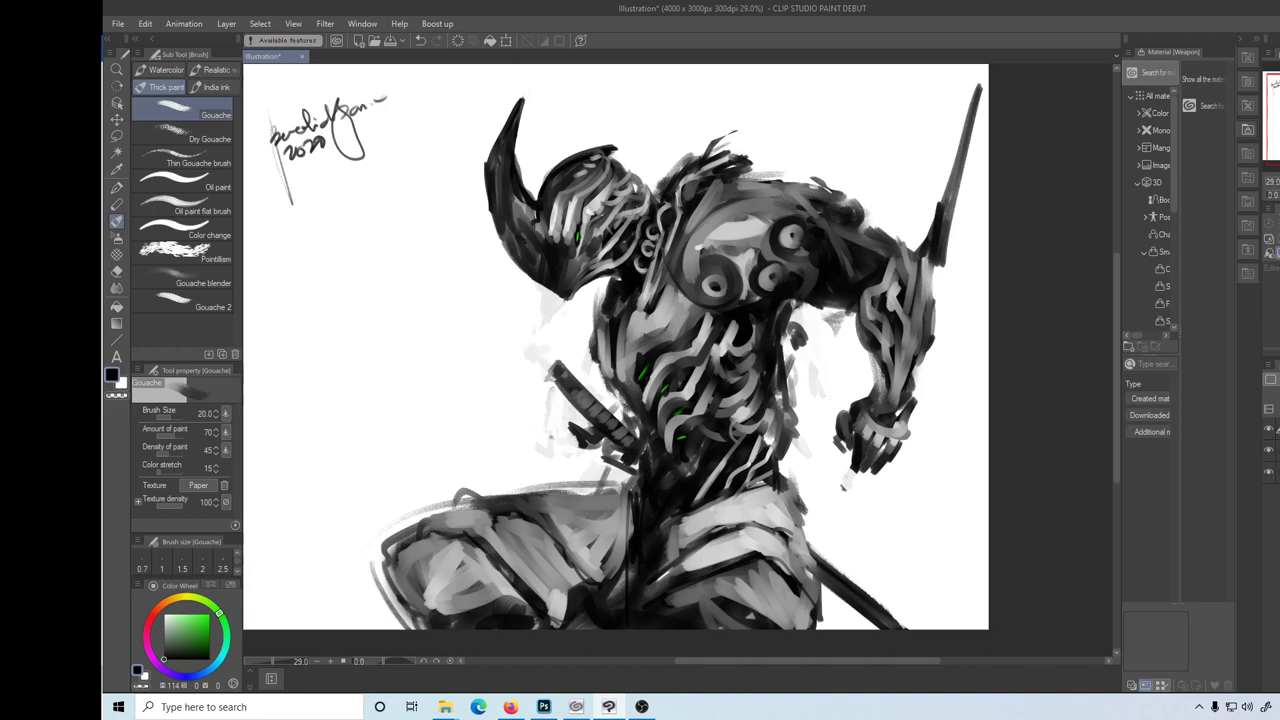